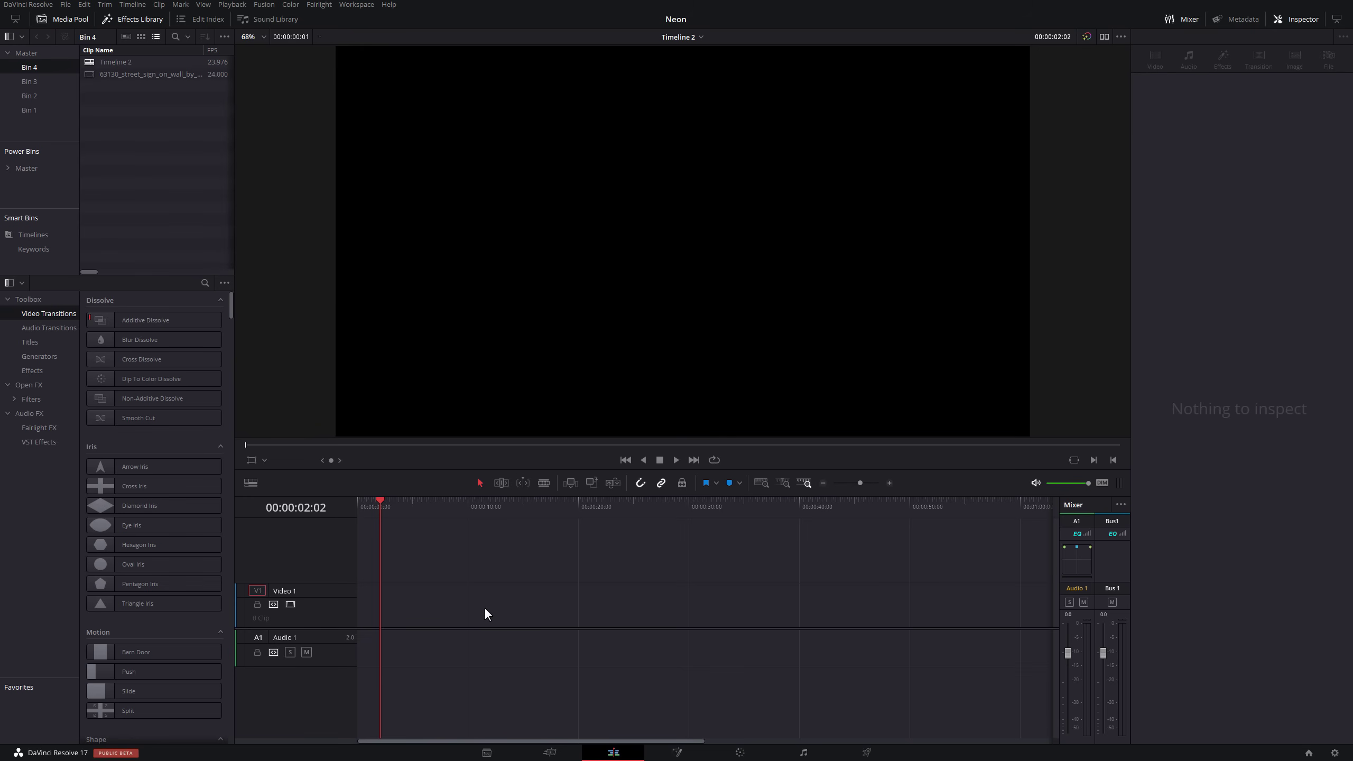
- Place the street-sign clip on Video 1, trim it to about five seconds, and open it in Fusion
{"action": "mouse_move", "coordinate": [131, 76]}
{"action": "left_mouse_down"}
{"action": "mouse_move", "coordinate": [381, 503]}
{"action": "mouse_move", "coordinate": [366, 614]}
{"action": "left_mouse_up"}
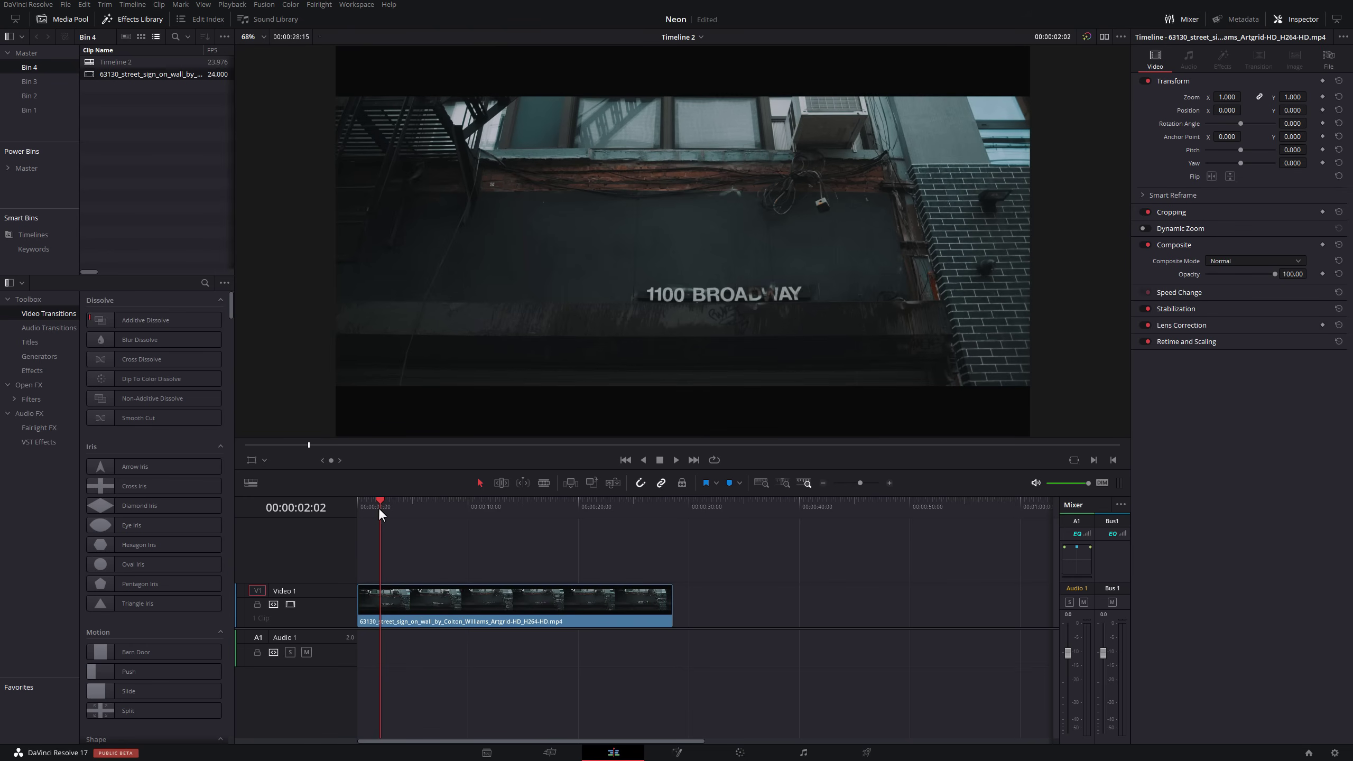
{"action": "mouse_move", "coordinate": [379, 508]}
{"action": "left_mouse_down"}
{"action": "mouse_move", "coordinate": [600, 513]}
{"action": "mouse_move", "coordinate": [414, 508]}
{"action": "left_mouse_up"}
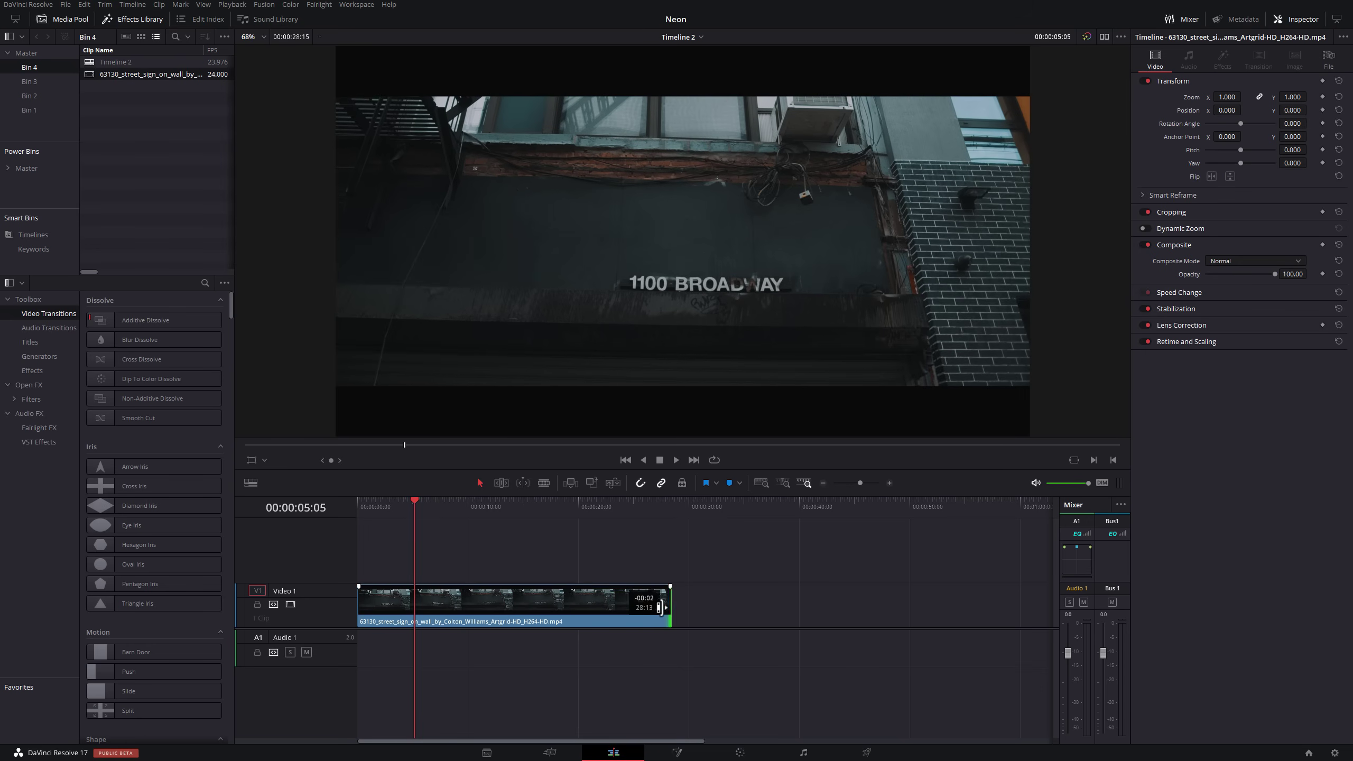
{"action": "left_click_drag", "start_coordinate": [668, 603], "coordinate": [450, 609]}
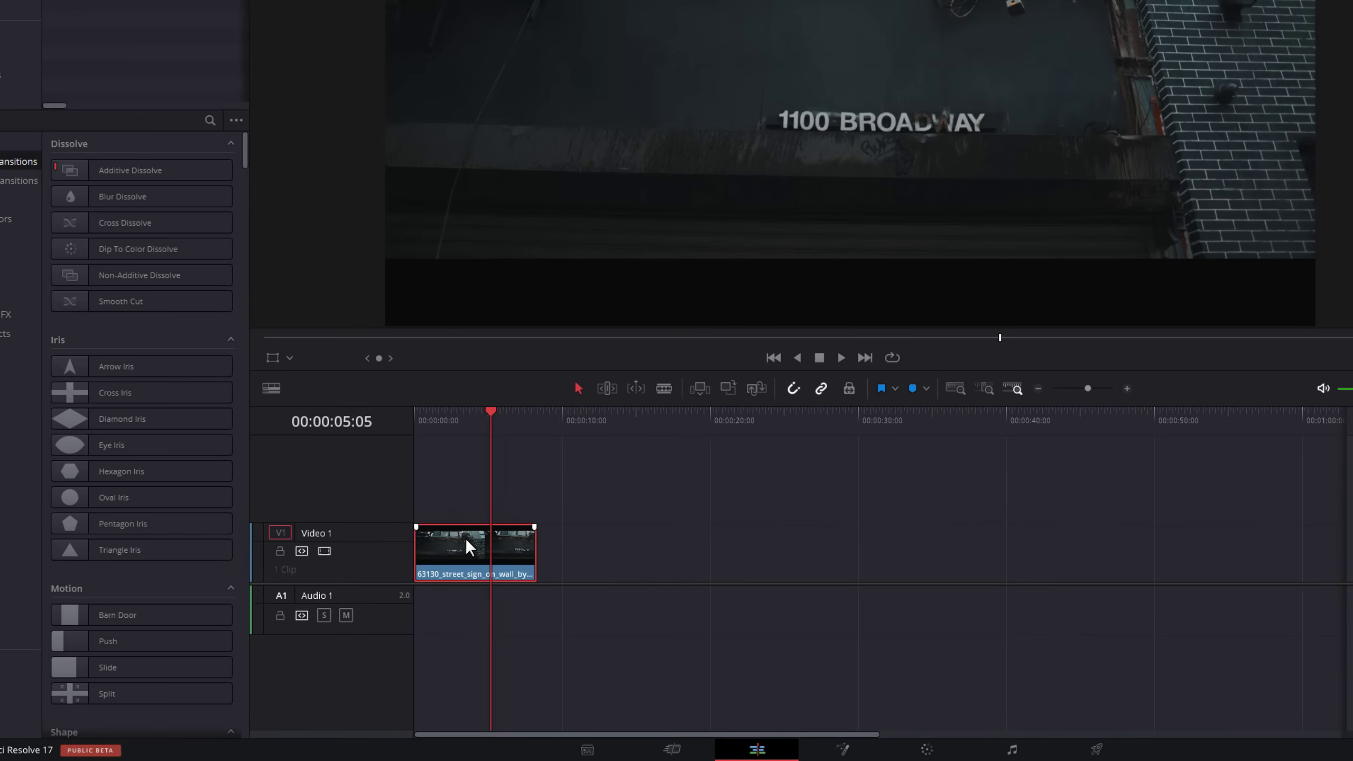
{"action": "right_click", "coordinate": [466, 547]}
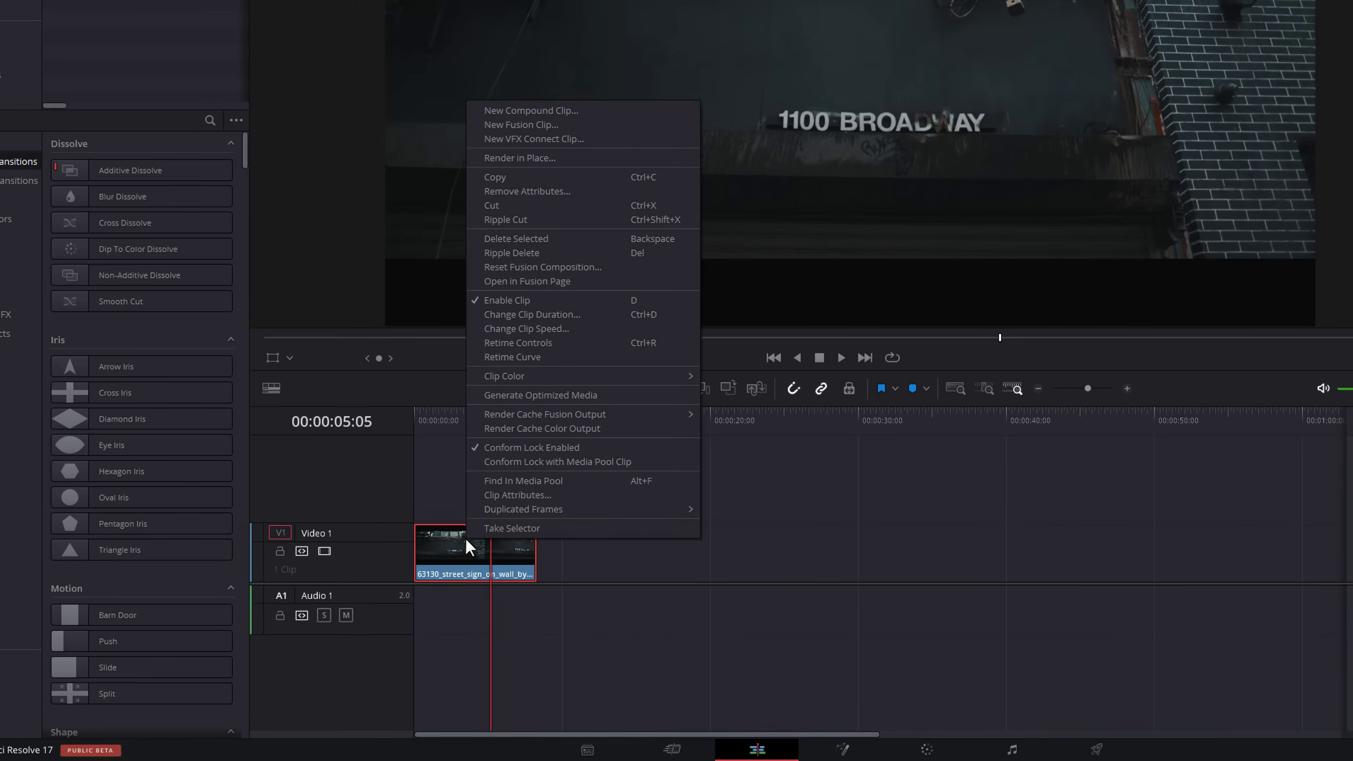
{"action": "left_click", "coordinate": [541, 279]}
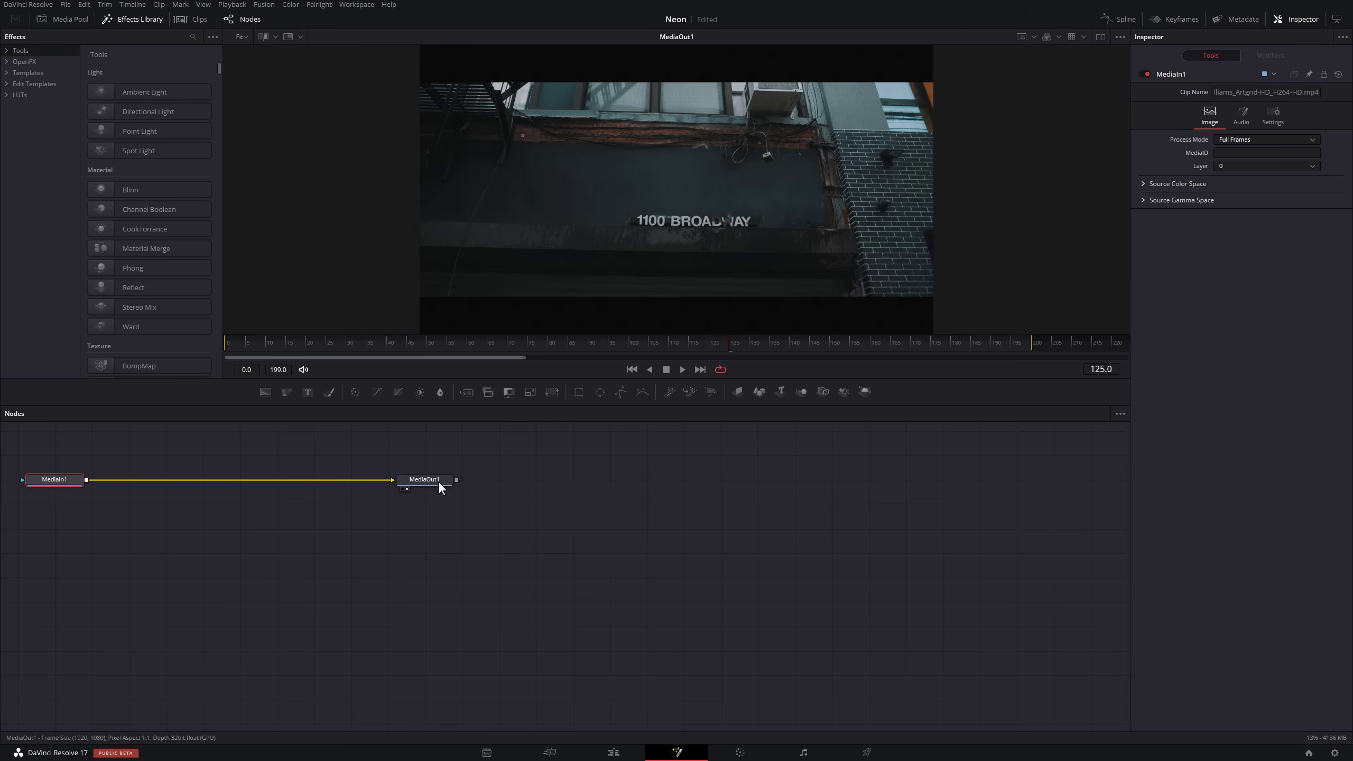
{"action": "left_click", "coordinate": [235, 20]}
{"action": "left_click", "coordinate": [235, 20]}
{"action": "mouse_move", "coordinate": [152, 467]}
{"action": "left_mouse_down"}
{"action": "mouse_move", "coordinate": [601, 526]}
{"action": "mouse_move", "coordinate": [381, 475]}
{"action": "mouse_move", "coordinate": [155, 528]}
{"action": "mouse_move", "coordinate": [493, 540]}
{"action": "mouse_move", "coordinate": [254, 562]}
{"action": "mouse_move", "coordinate": [366, 523]}
{"action": "mouse_move", "coordinate": [409, 525]}
{"action": "left_mouse_up"}
{"action": "left_click", "coordinate": [430, 513]}
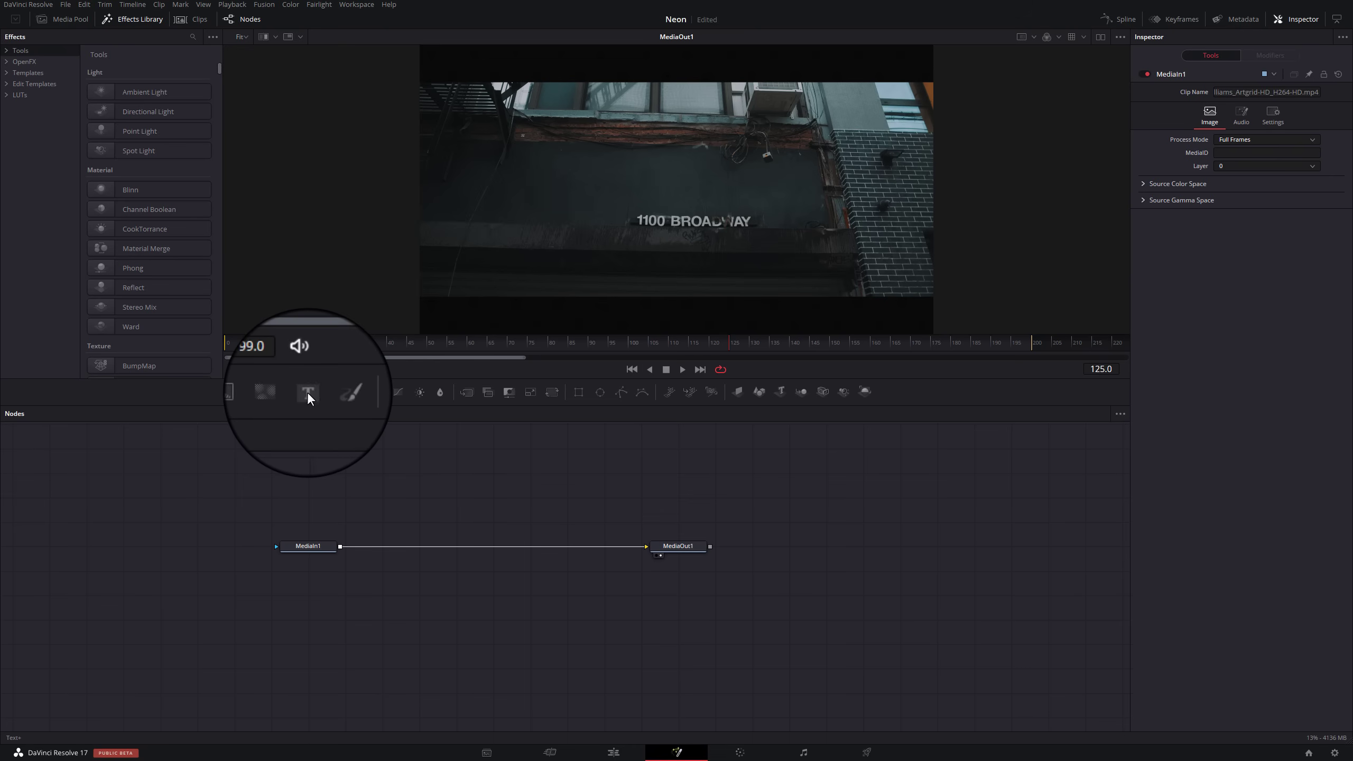
{"action": "left_click_drag", "start_coordinate": [308, 391], "coordinate": [479, 548]}
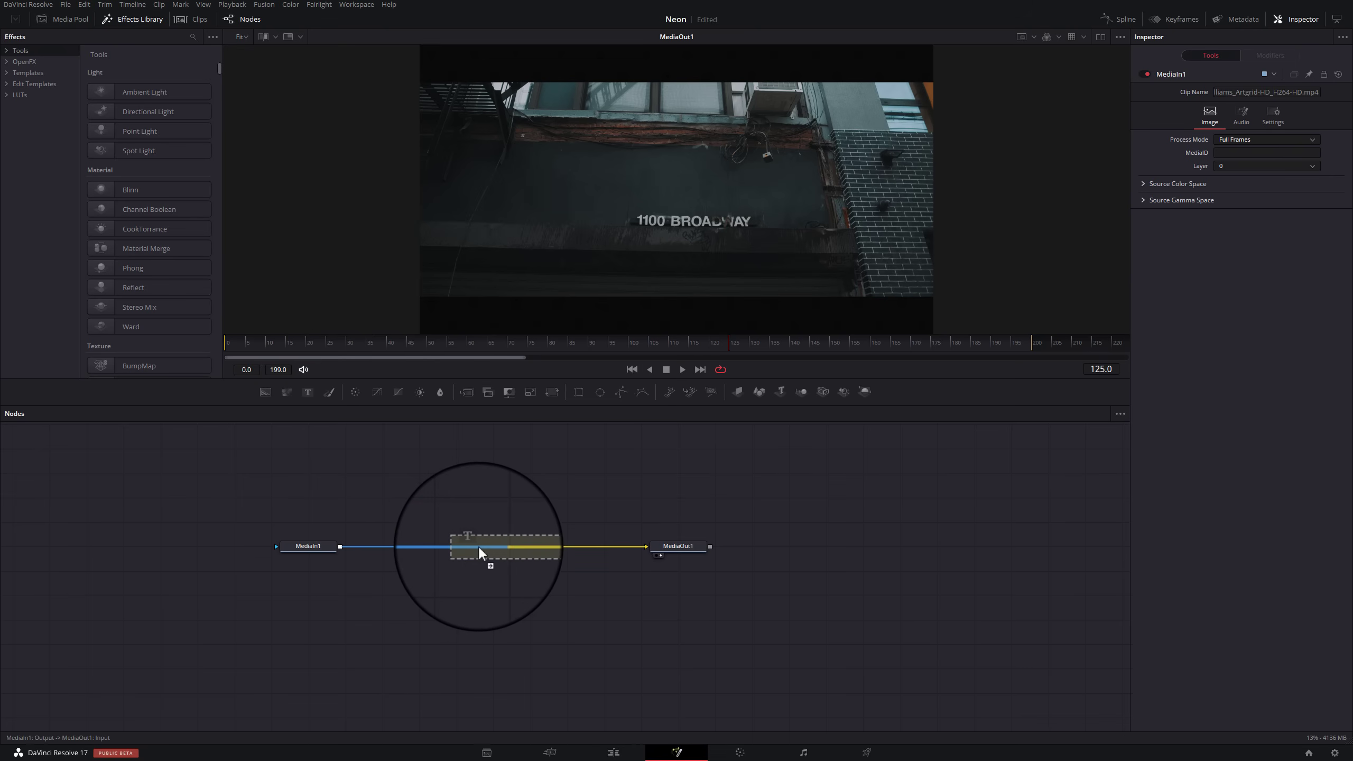
- Drop Text+ onto the MediaIn1–MediaOut1 link, then move Text1 above Merge1 and select it
{"action": "left_click_drag", "start_coordinate": [478, 545], "coordinate": [477, 545]}
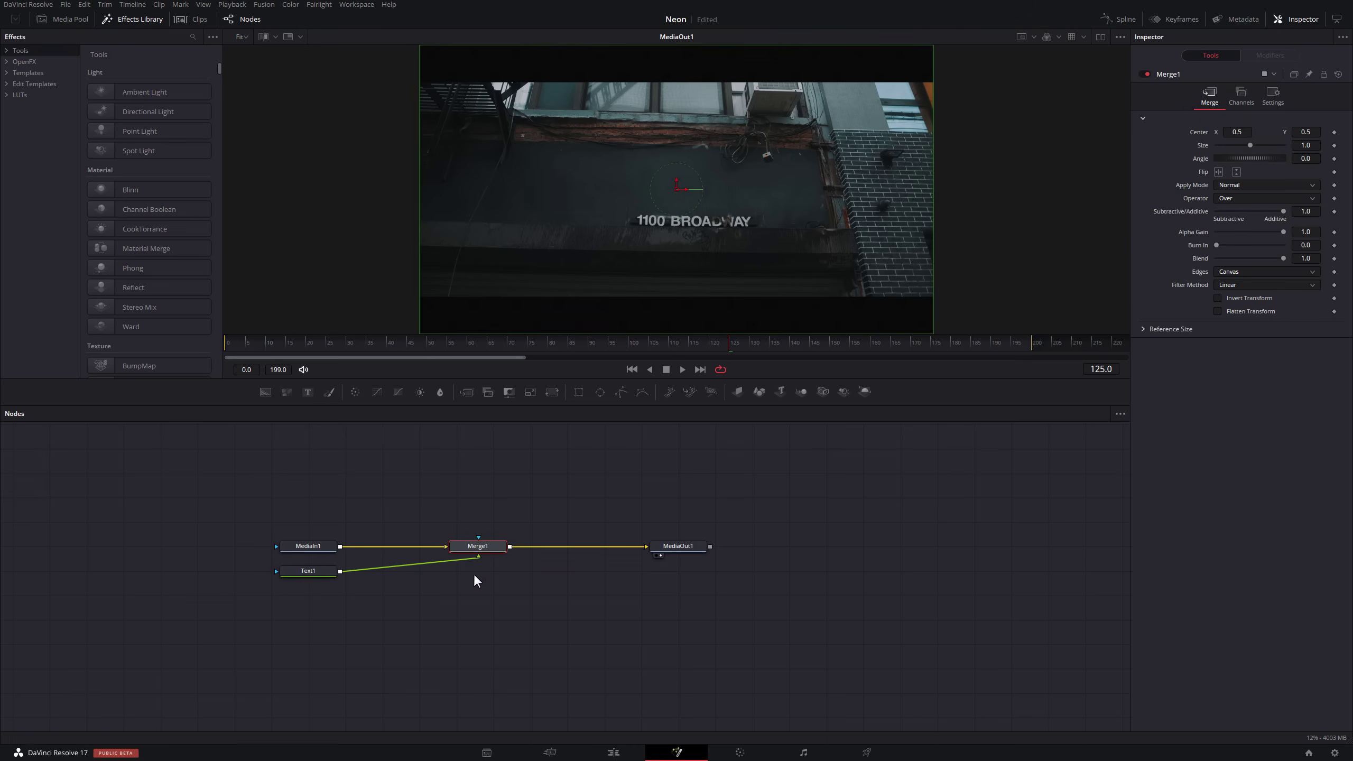
{"action": "left_click", "coordinate": [408, 624]}
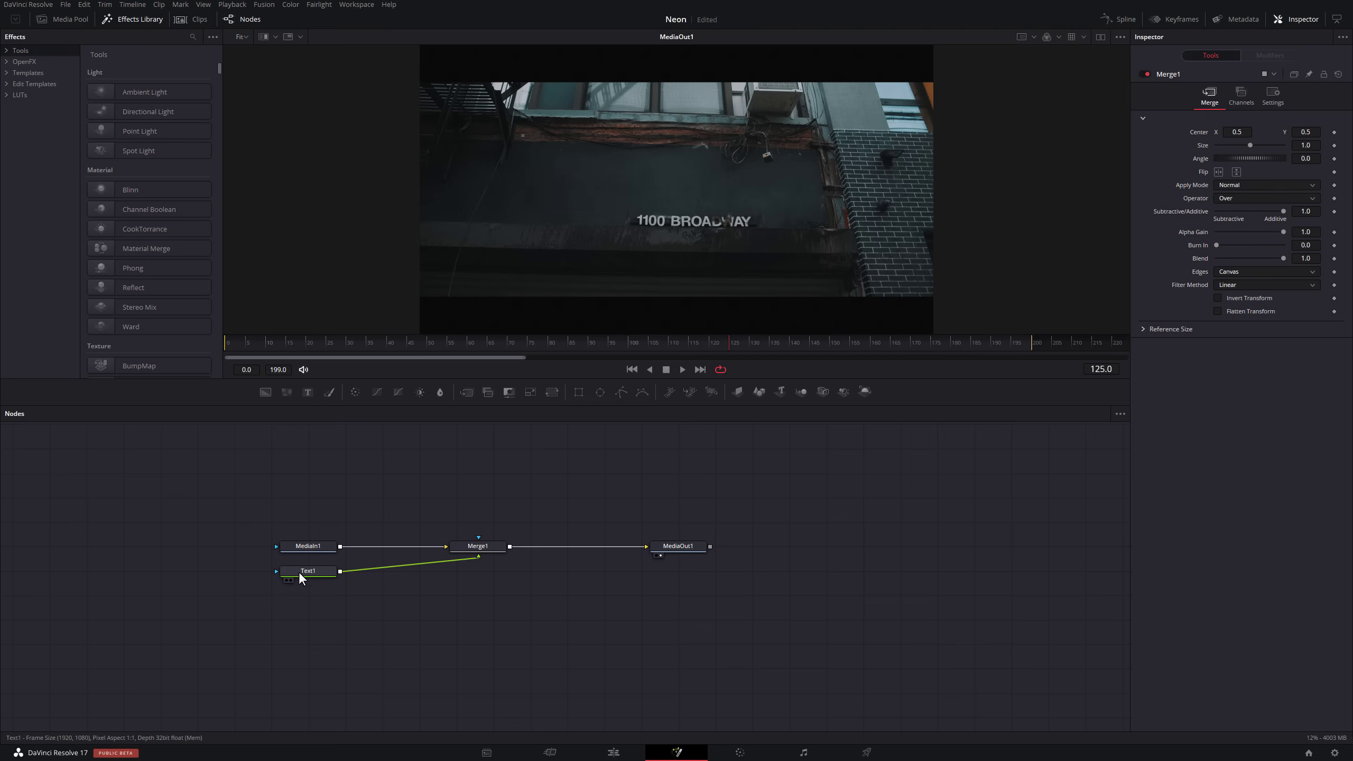
{"action": "left_click_drag", "start_coordinate": [300, 571], "coordinate": [476, 422]}
{"action": "key", "text": "ctrl+z"}
{"action": "key", "text": "ctrl+shift+z"}
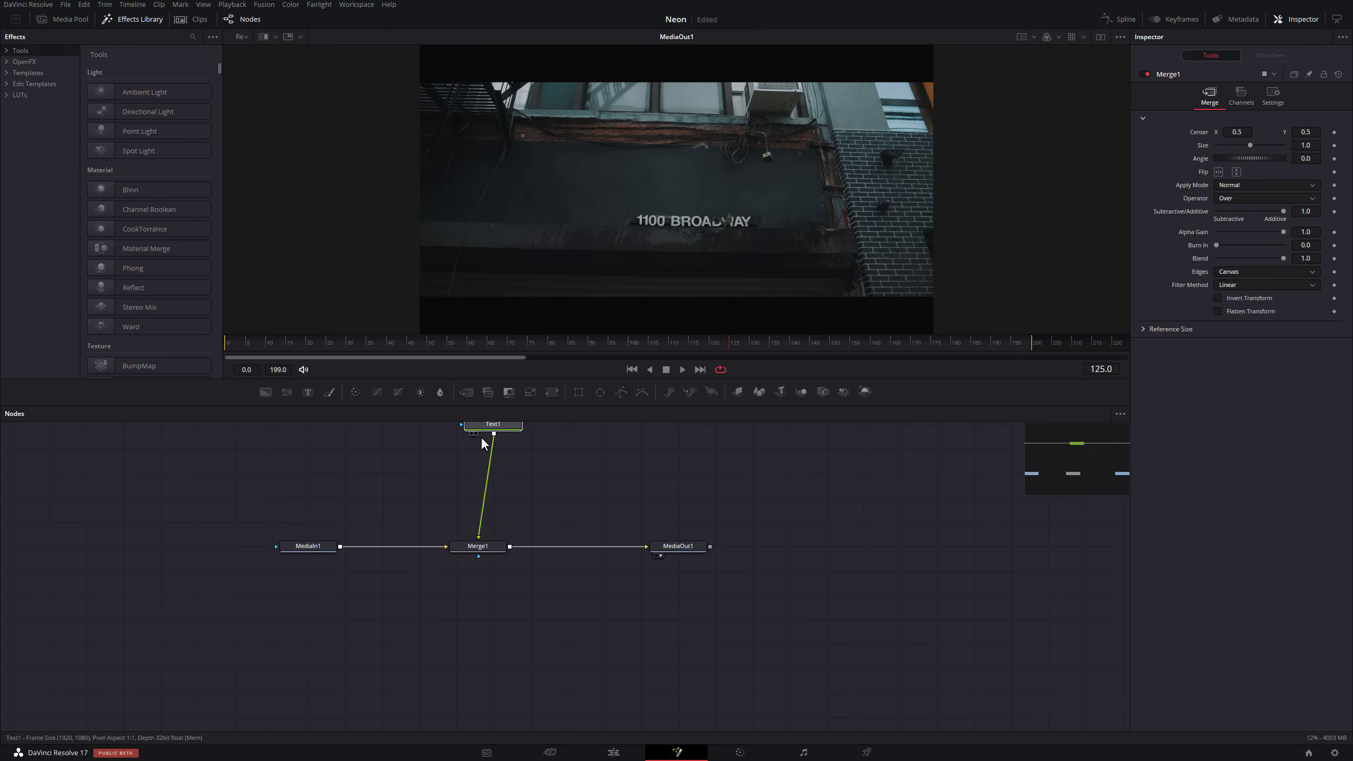
{"action": "key", "text": "ctrl+shift+z"}
{"action": "left_click", "coordinate": [449, 470]}
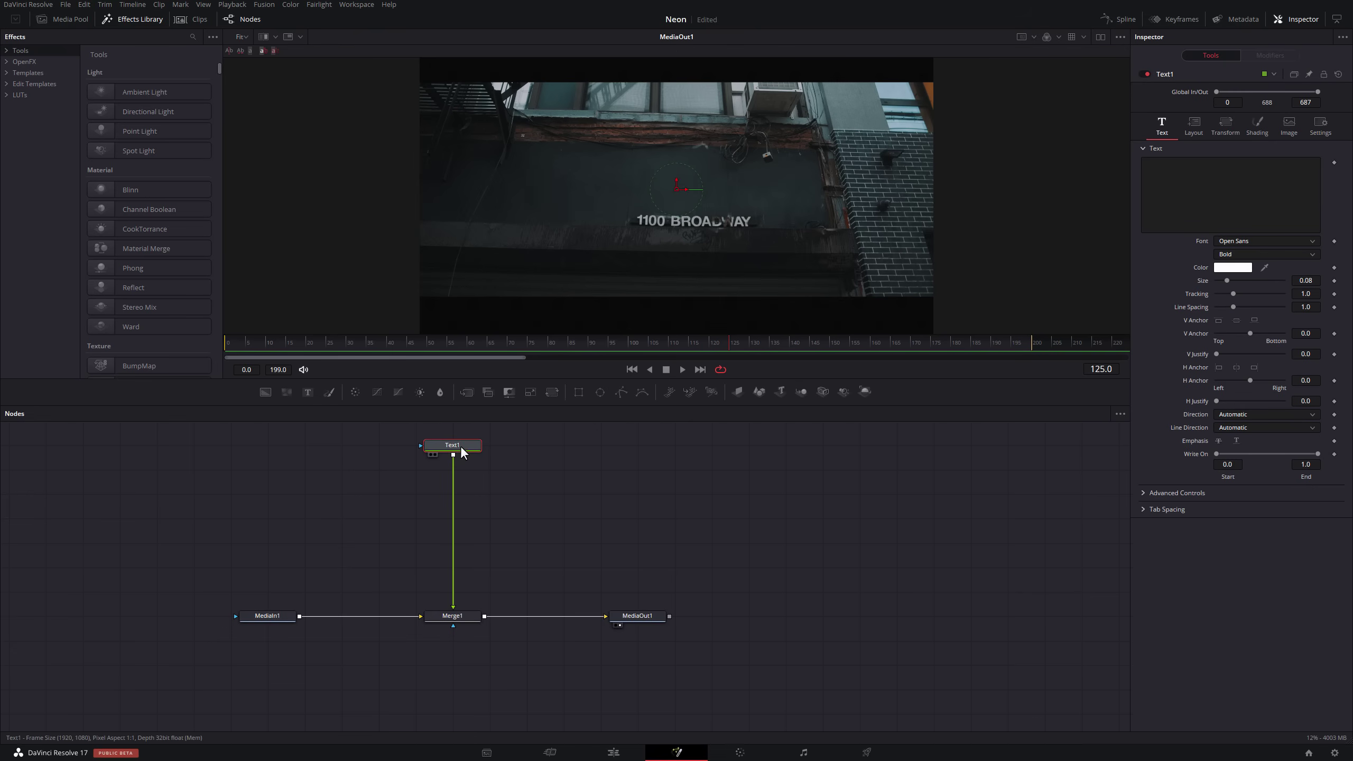
- Enter MRALEXTECH as the Text1 title, set it in Marquee Moon, and save
{"action": "left_click", "coordinate": [1294, 21]}
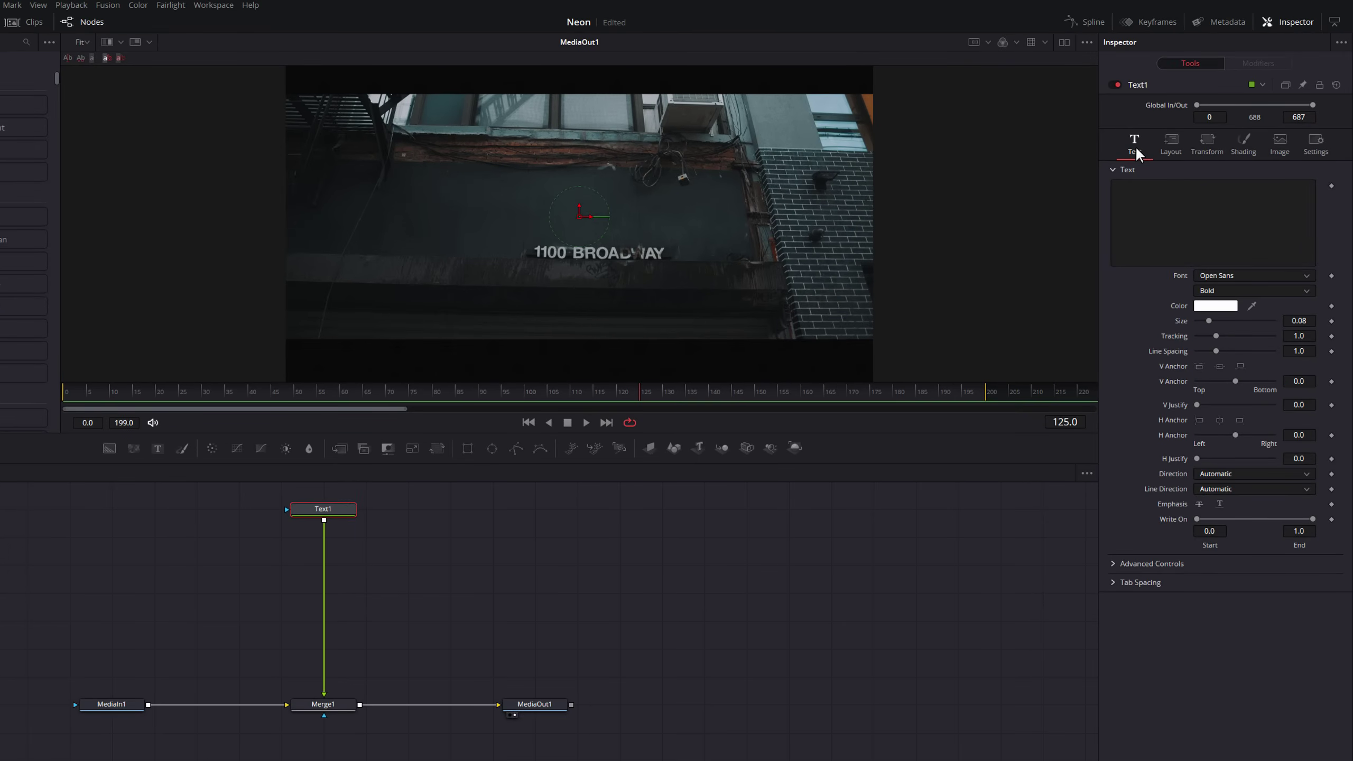
{"action": "left_click", "coordinate": [1146, 208]}
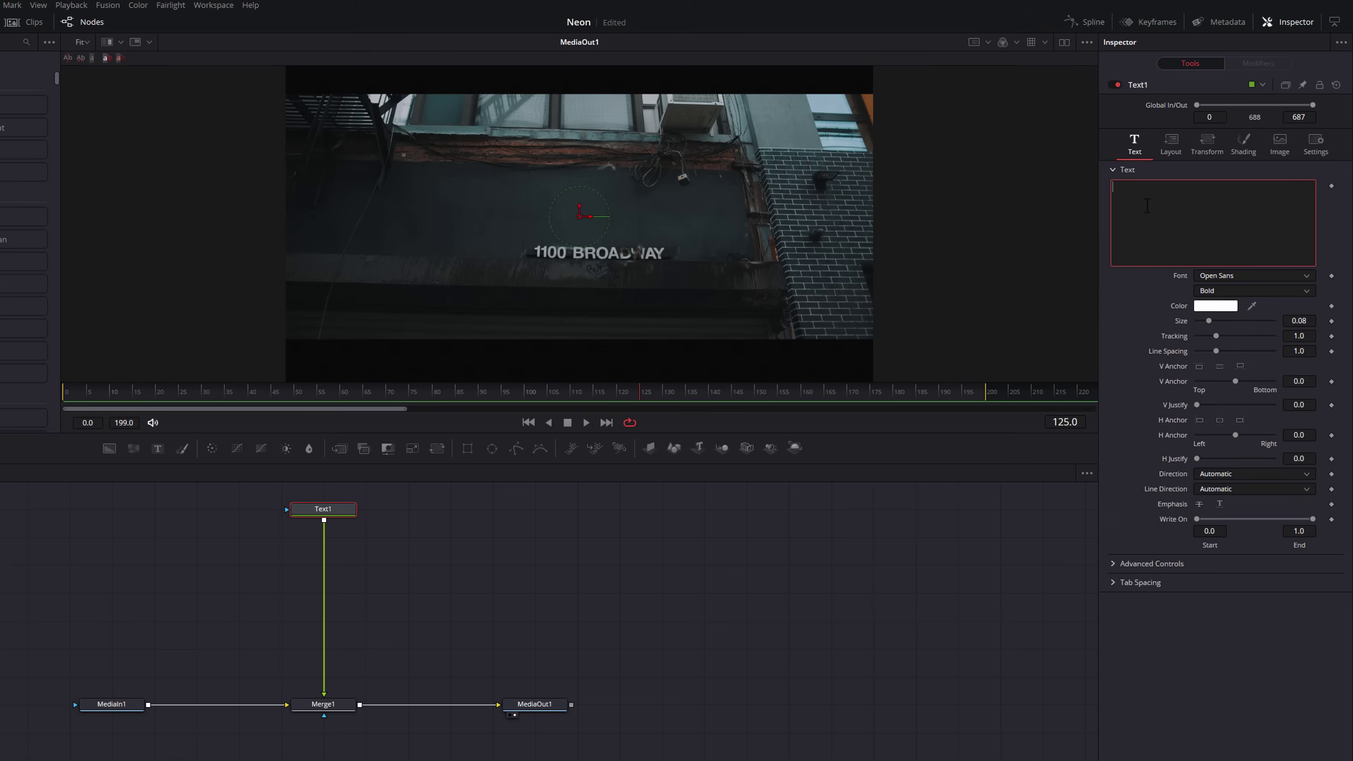
{"action": "type", "text": "MR"}
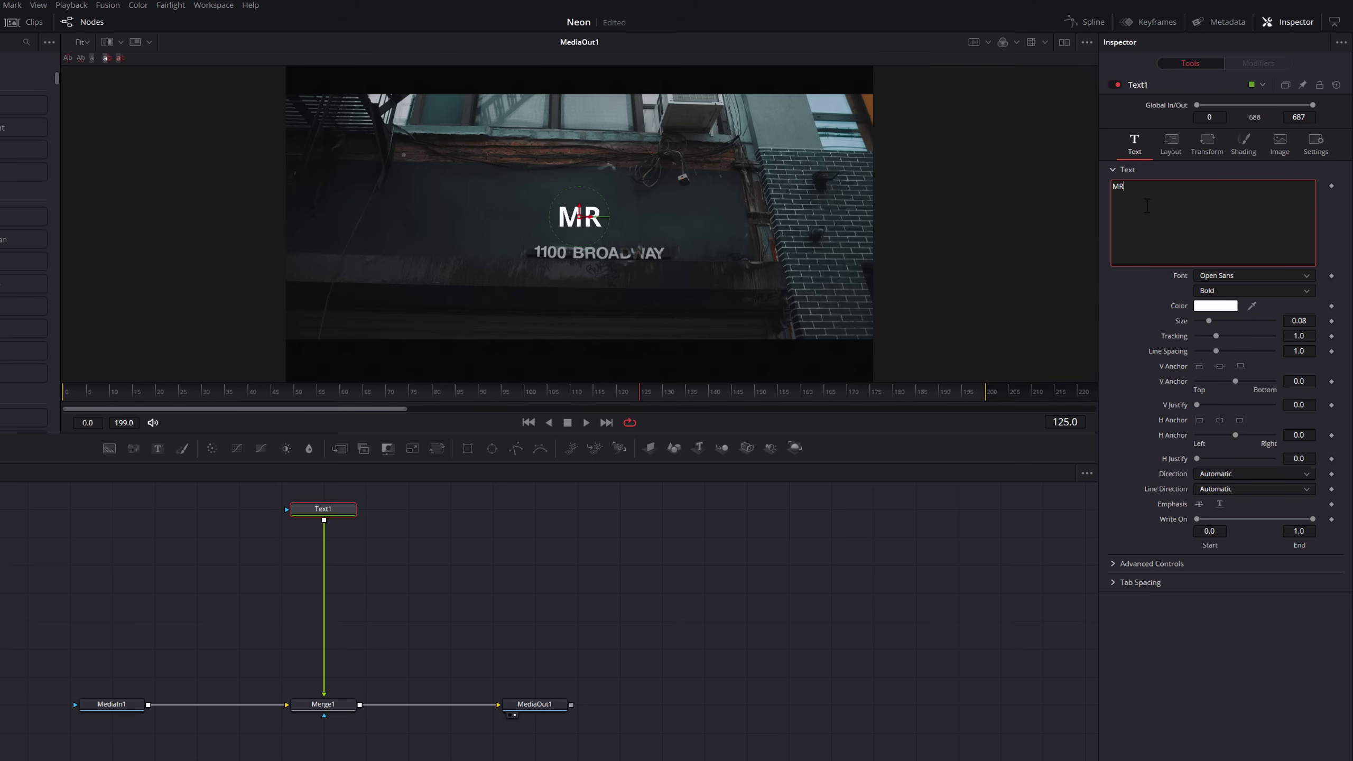
{"action": "type", "text": "ALEXTECH"}
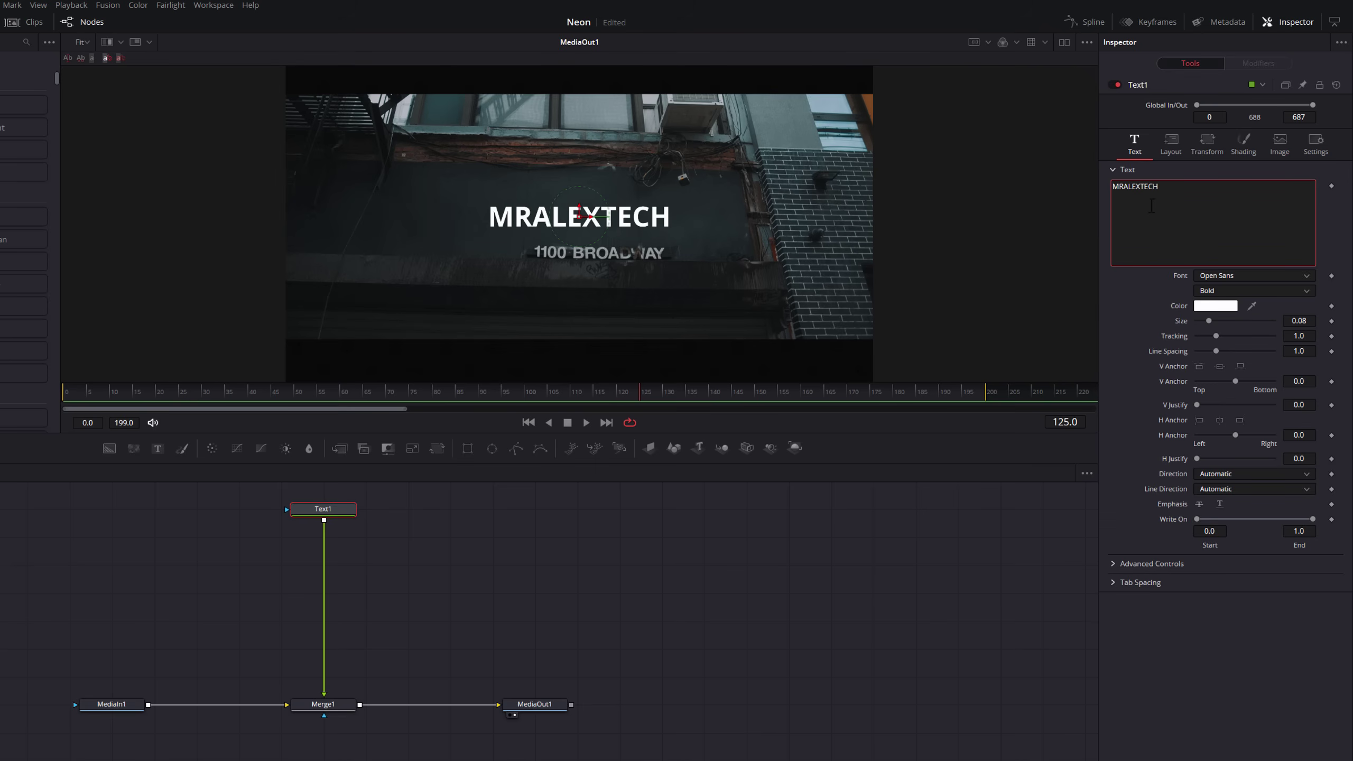
{"action": "left_click", "coordinate": [1216, 274]}
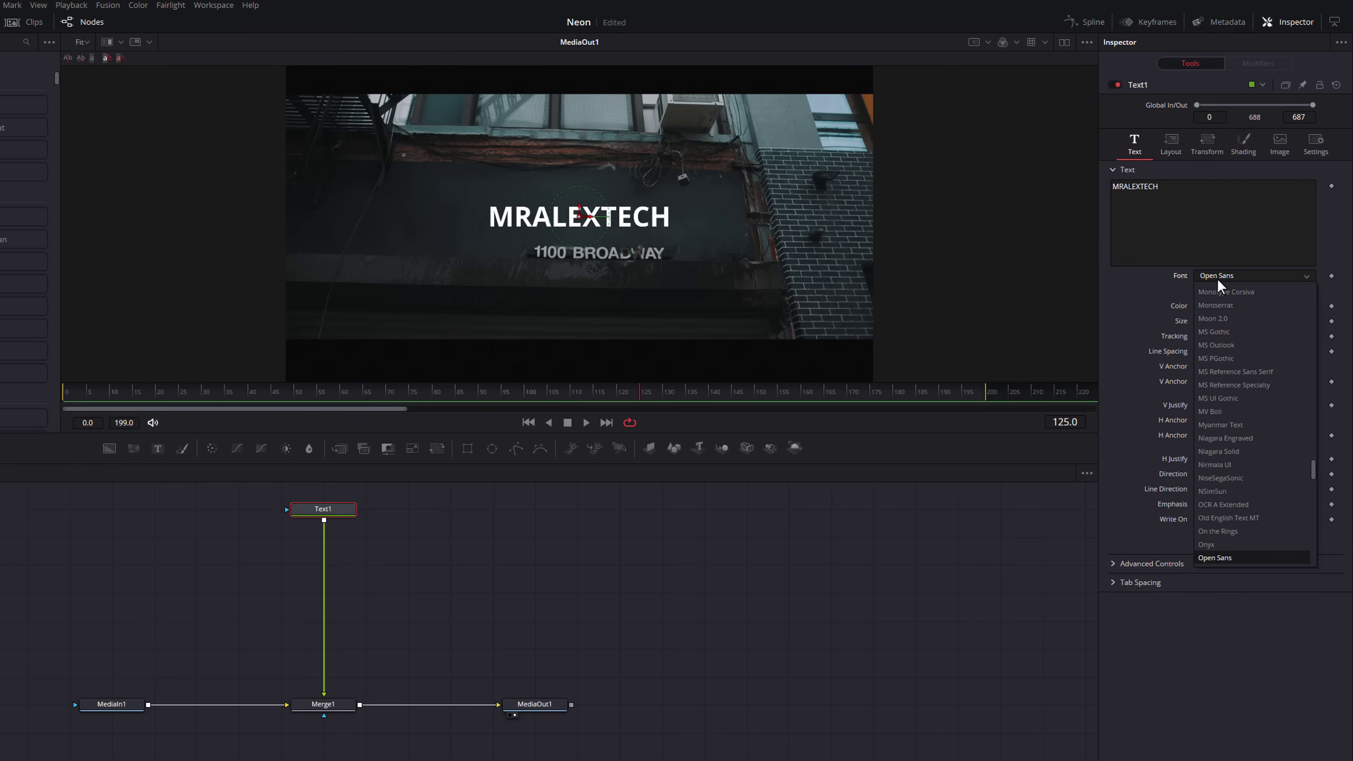
{"action": "scroll", "coordinate": [1253, 338], "scroll_direction": "up", "scroll_amount": 4}
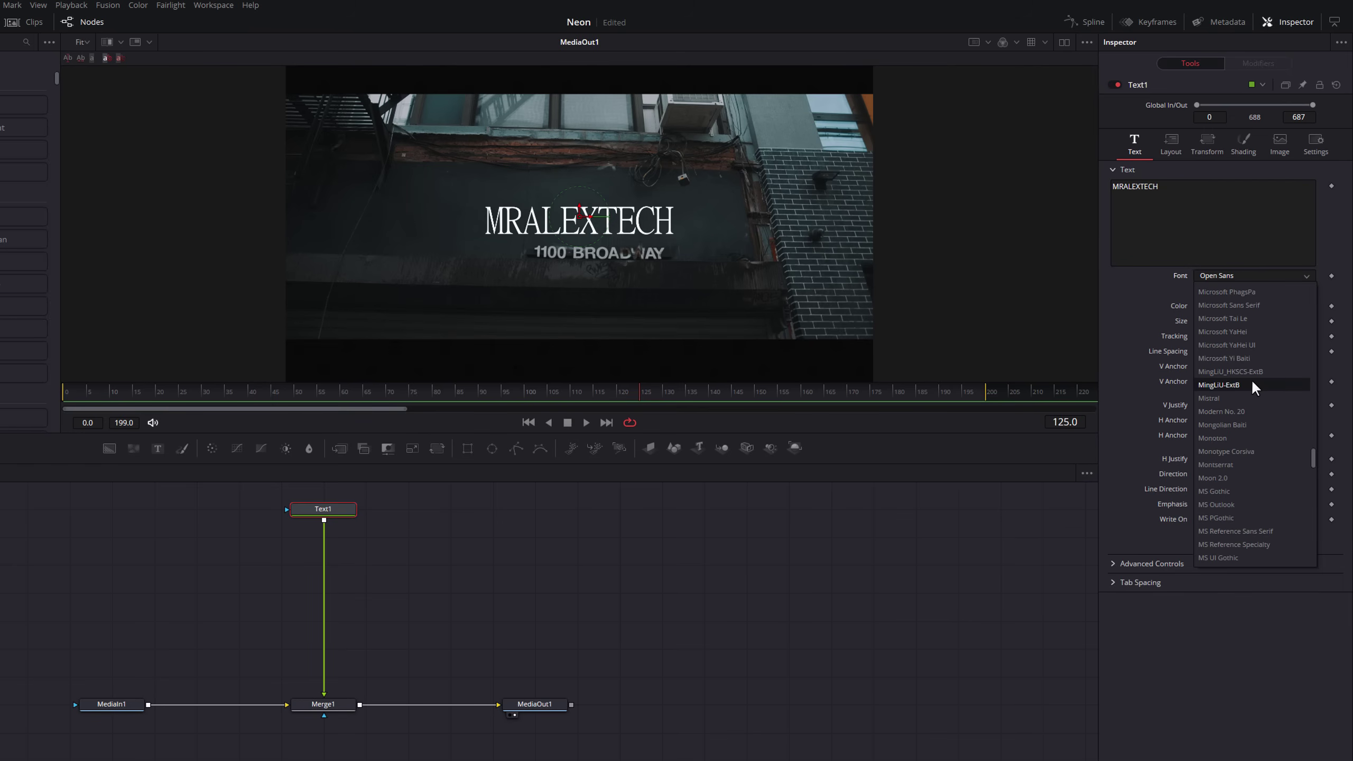
{"action": "scroll", "coordinate": [1252, 379], "scroll_direction": "up", "scroll_amount": 1}
{"action": "scroll", "coordinate": [1252, 379], "scroll_direction": "up", "scroll_amount": 2}
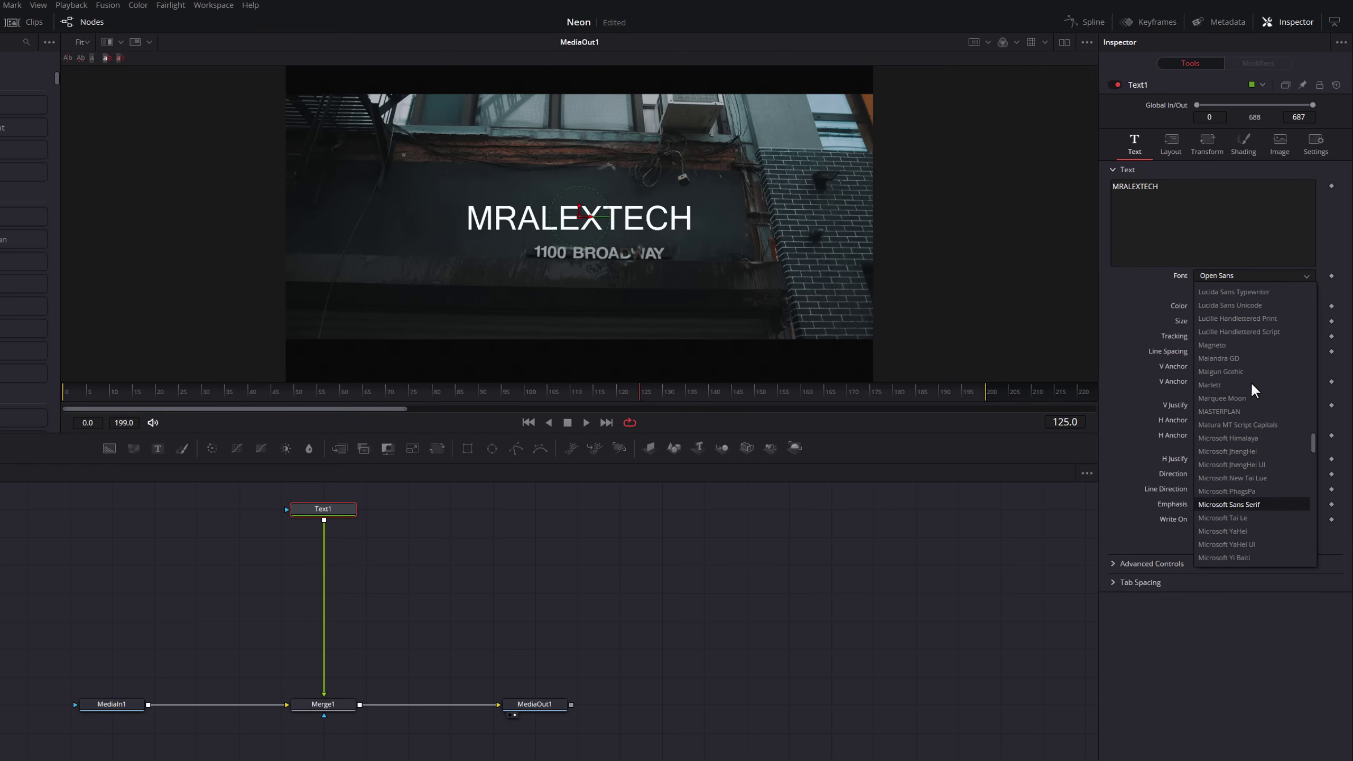
{"action": "scroll", "coordinate": [1251, 381], "scroll_direction": "up", "scroll_amount": 1}
{"action": "scroll", "coordinate": [1251, 384], "scroll_direction": "up", "scroll_amount": 1}
{"action": "left_click", "coordinate": [1235, 398]}
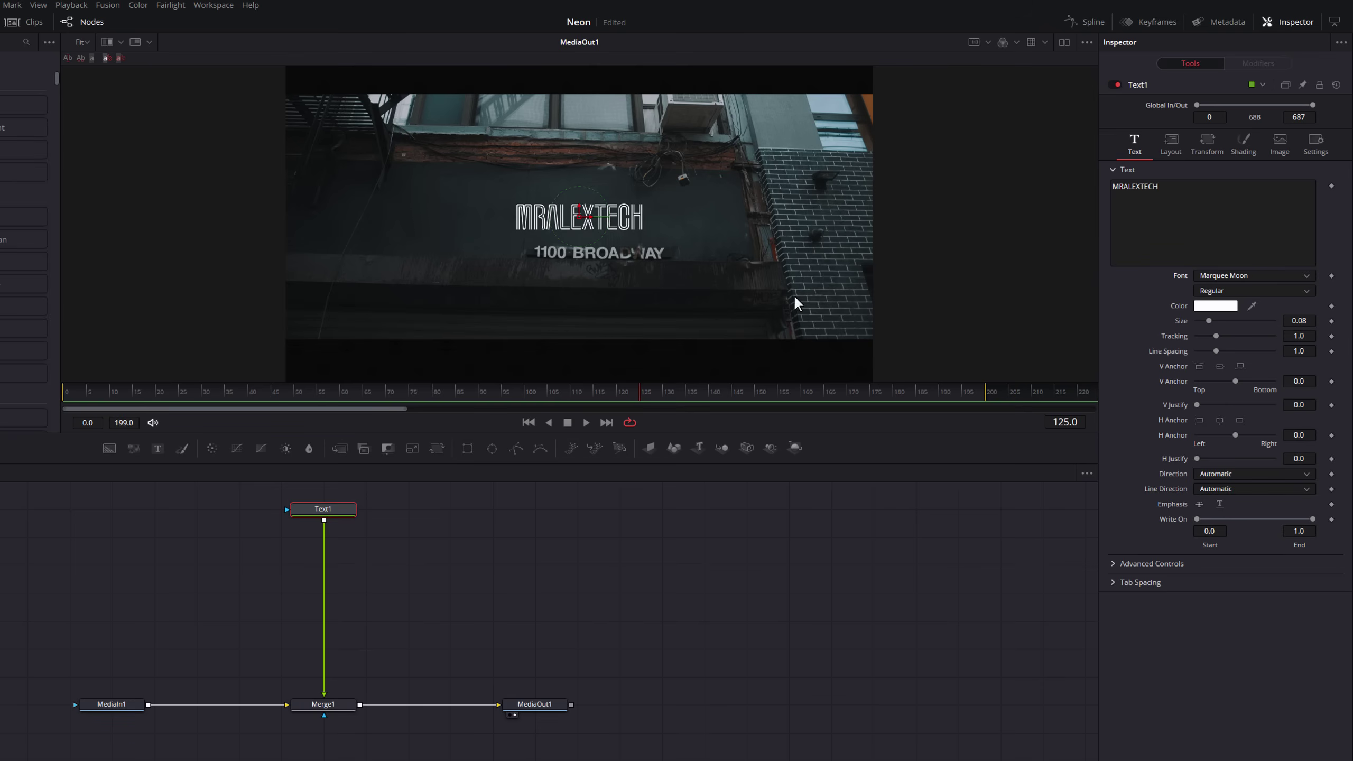
{"action": "key", "text": "ctrl+s"}
- Pan the viewer to frame the MRALEXTECH title, then deselect Text1
{"action": "mouse_move", "coordinate": [473, 229]}
{"action": "left_mouse_down"}
{"action": "mouse_move", "coordinate": [491, 170]}
{"action": "mouse_move", "coordinate": [374, 321]}
{"action": "mouse_move", "coordinate": [446, 209]}
{"action": "mouse_move", "coordinate": [408, 226]}
{"action": "mouse_move", "coordinate": [420, 226]}
{"action": "left_mouse_up"}
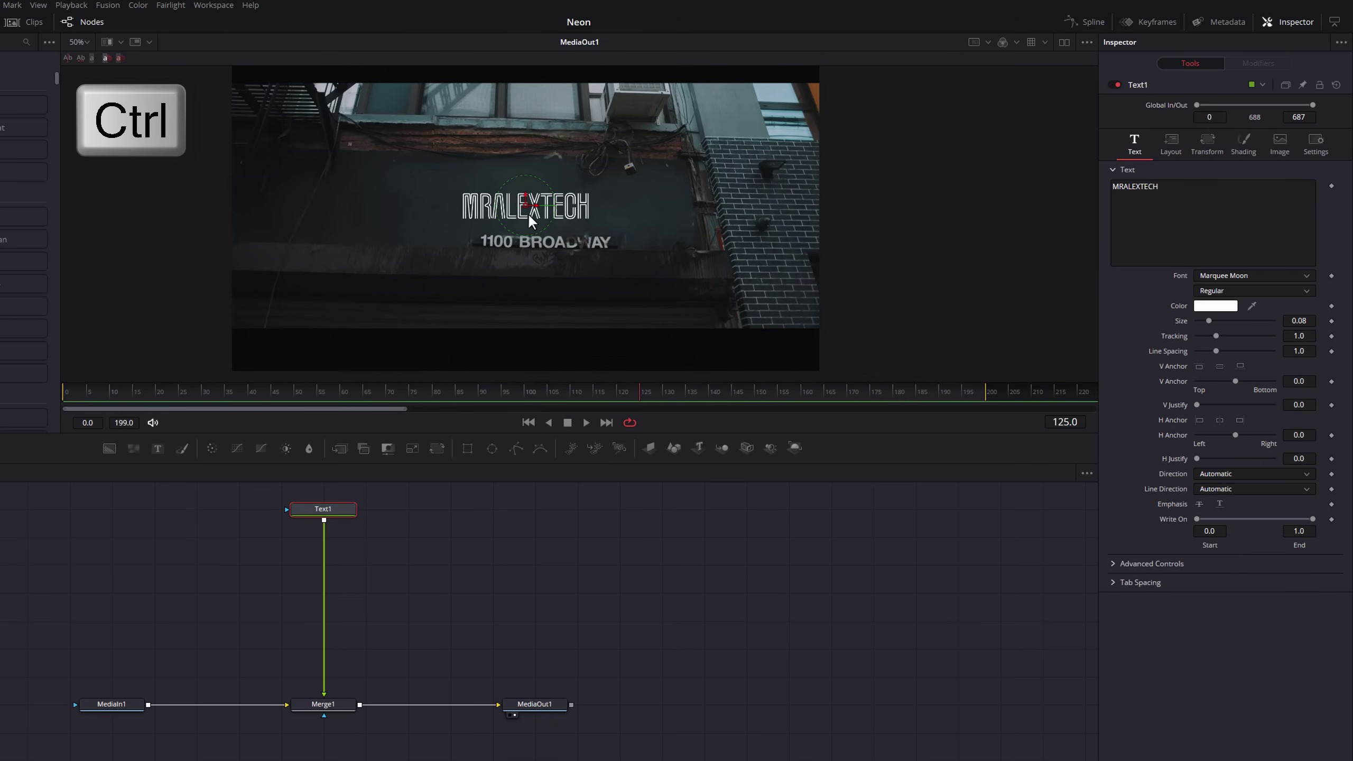
{"action": "scroll", "coordinate": [528, 210], "scroll_direction": "up", "scroll_amount": 2, "text": "ctrl"}
{"action": "scroll", "coordinate": [528, 210], "scroll_direction": "up", "scroll_amount": 1, "text": "ctrl"}
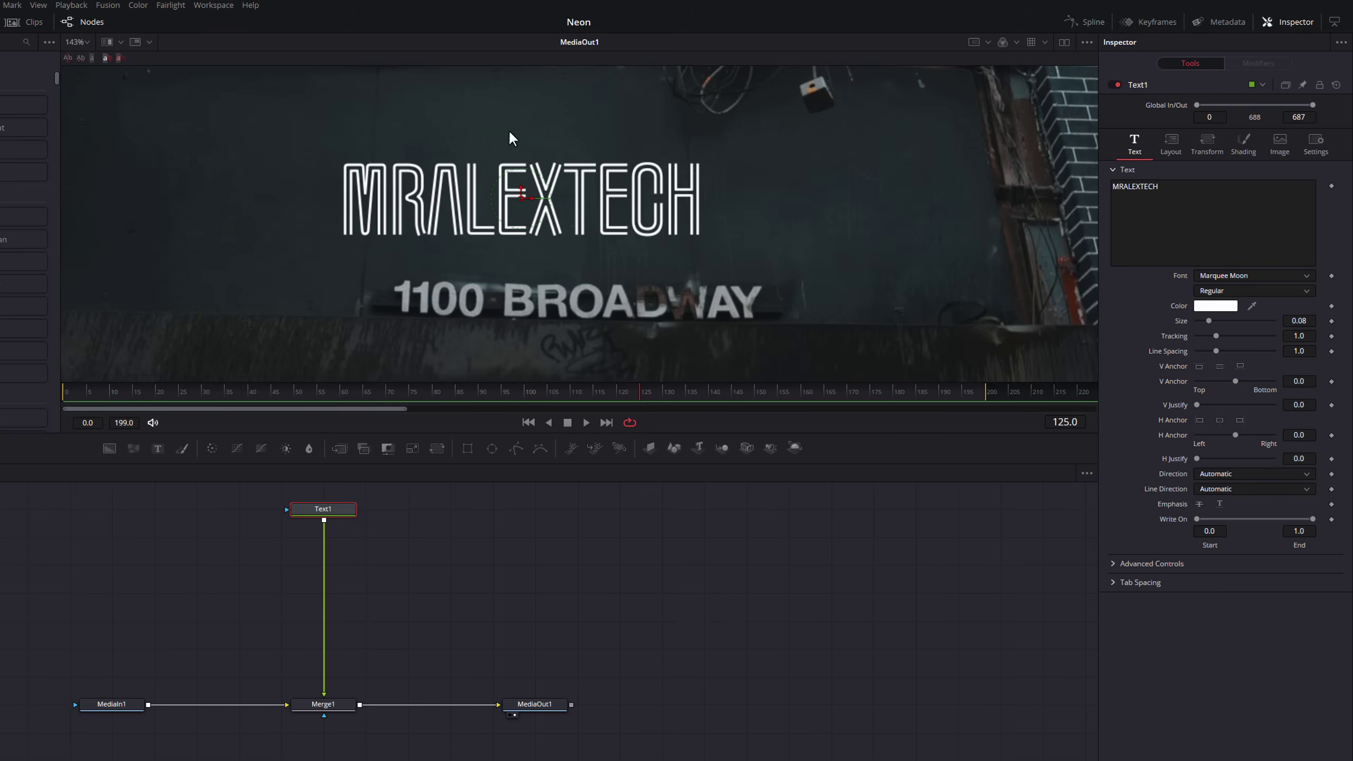
{"action": "mouse_move", "coordinate": [515, 136]}
{"action": "left_mouse_down"}
{"action": "mouse_move", "coordinate": [451, 218]}
{"action": "mouse_move", "coordinate": [551, 142]}
{"action": "mouse_move", "coordinate": [512, 90]}
{"action": "mouse_move", "coordinate": [513, 111]}
{"action": "left_mouse_up"}
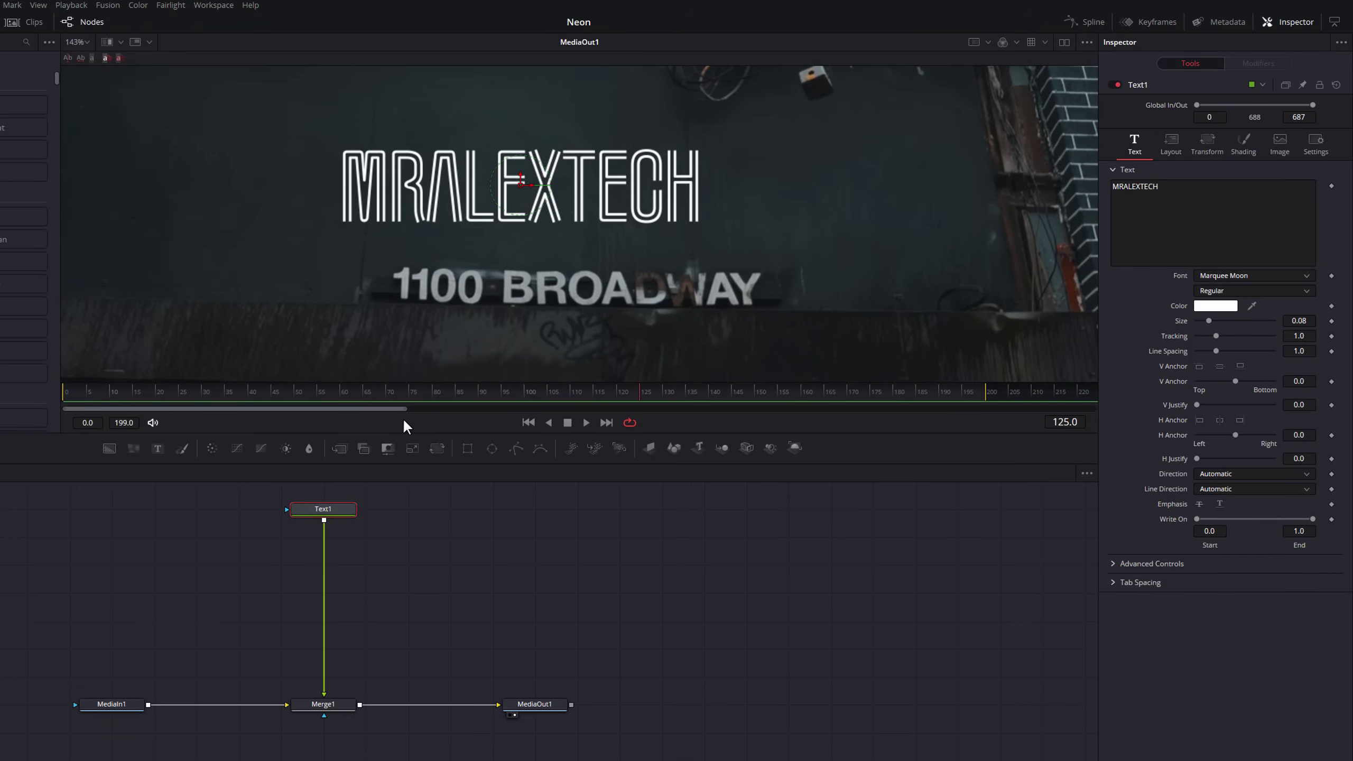
{"action": "left_click", "coordinate": [446, 559]}
- Add a DropShadow1 node and shift-drag it into the Text1–Merge1 link
{"action": "key", "text": "ctrl+space"}
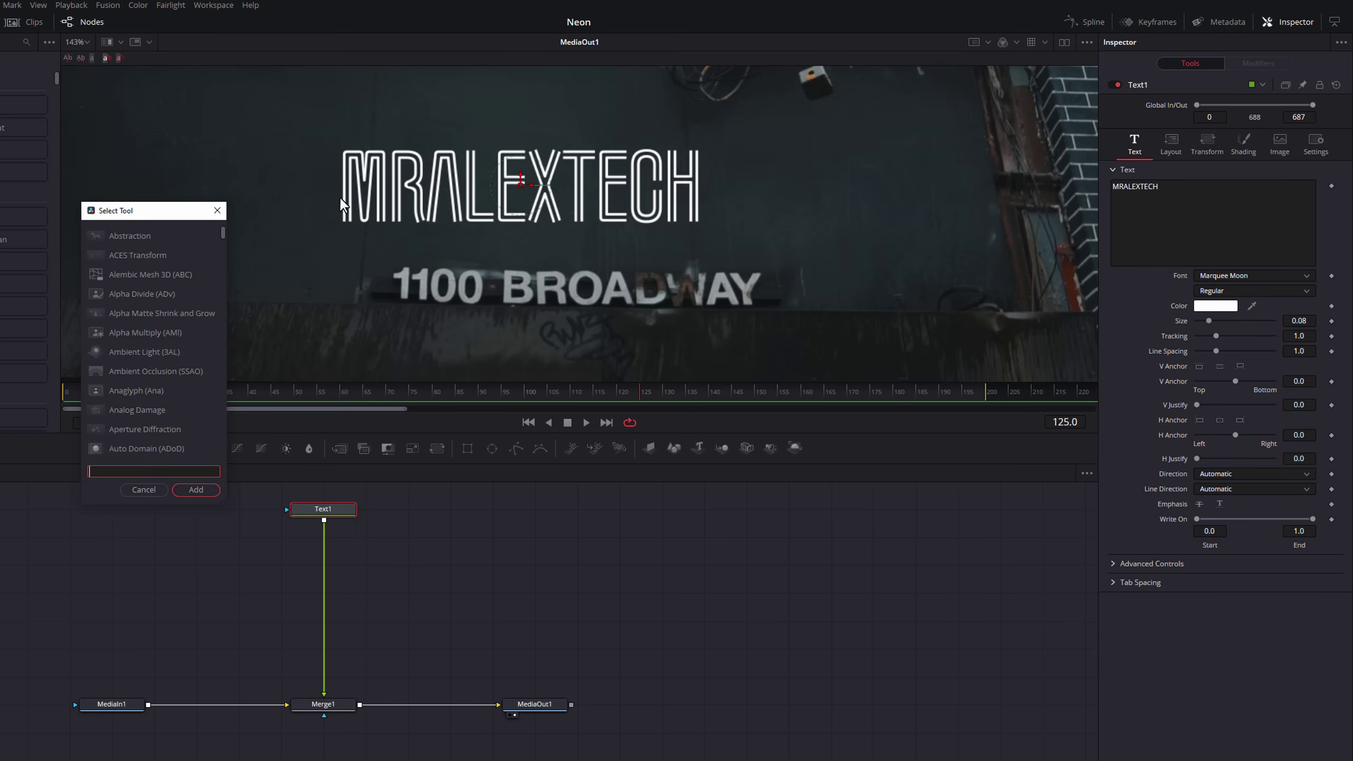
{"action": "type", "text": "DROP"}
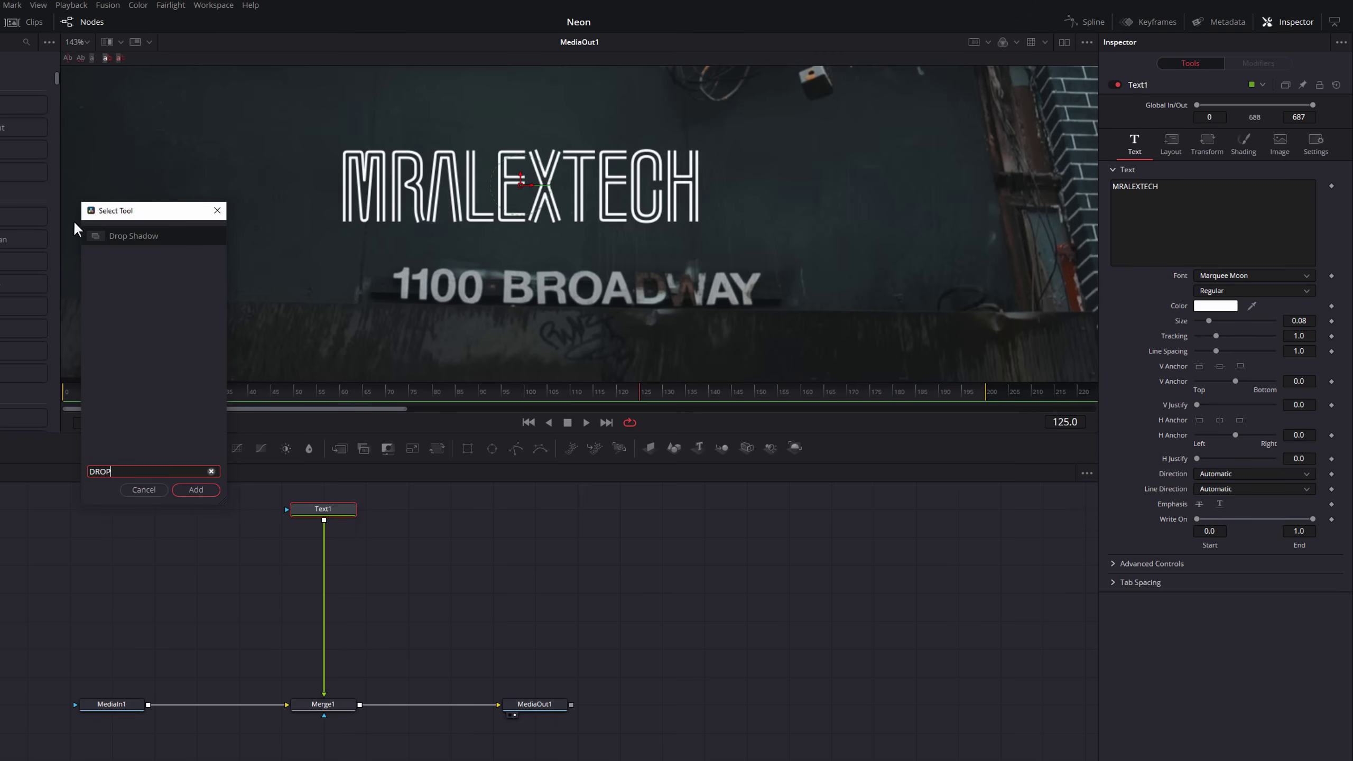
{"action": "left_click", "coordinate": [194, 490]}
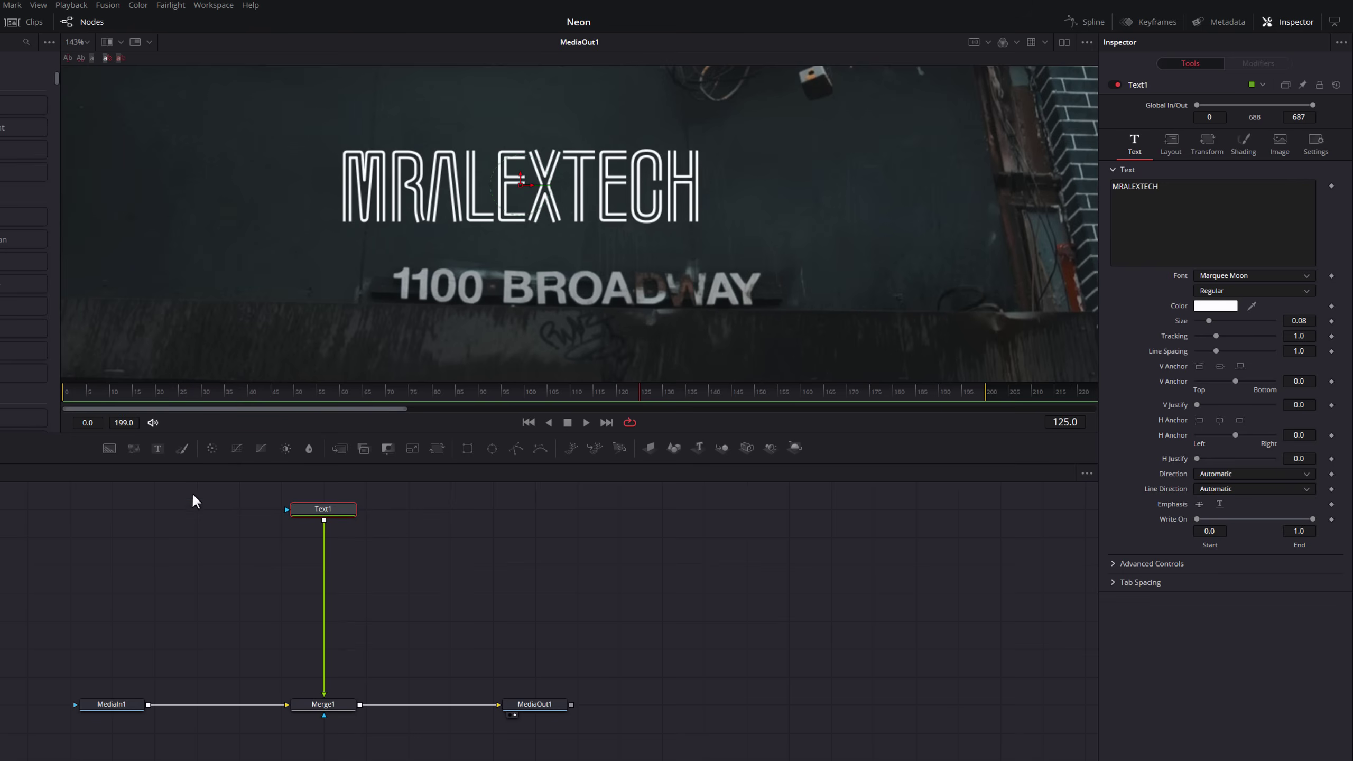
{"action": "mouse_move", "coordinate": [318, 512]}
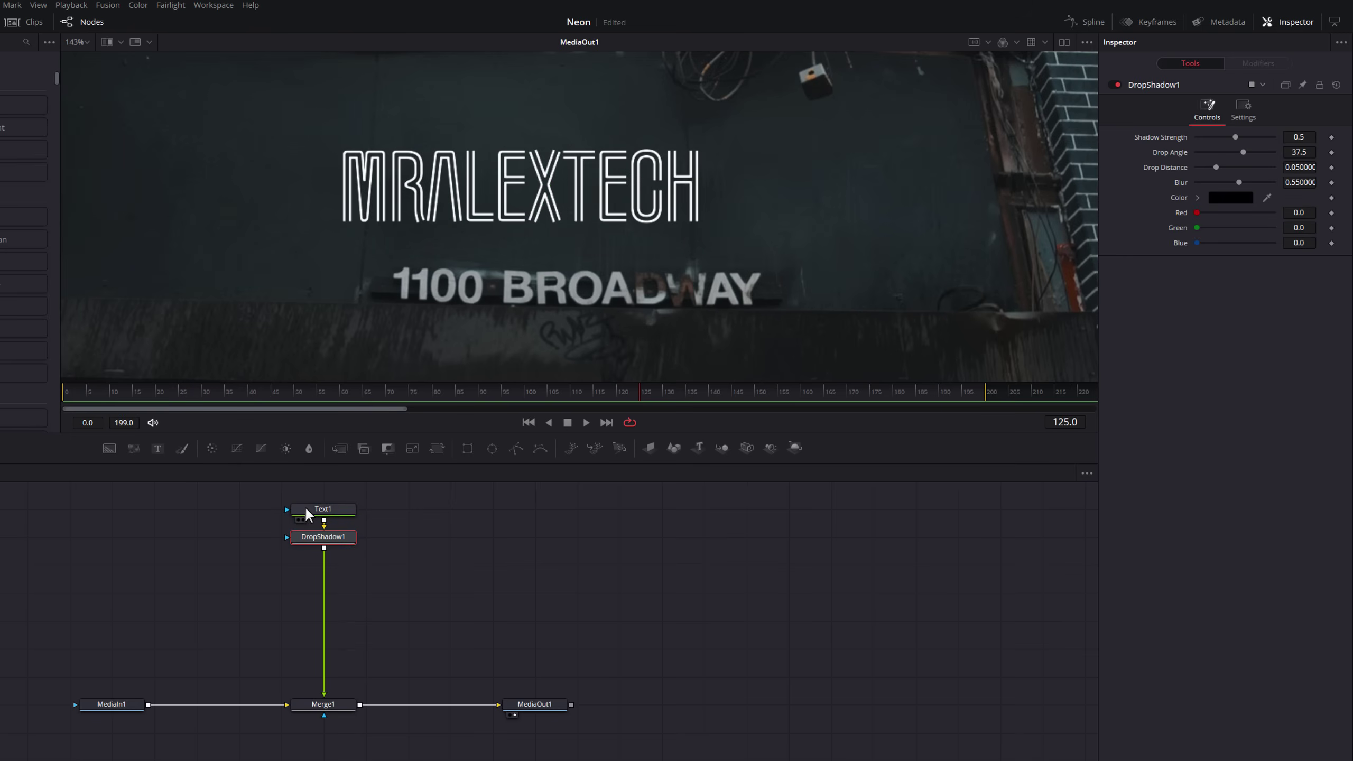
{"action": "left_click_drag", "start_coordinate": [329, 537], "coordinate": [337, 563]}
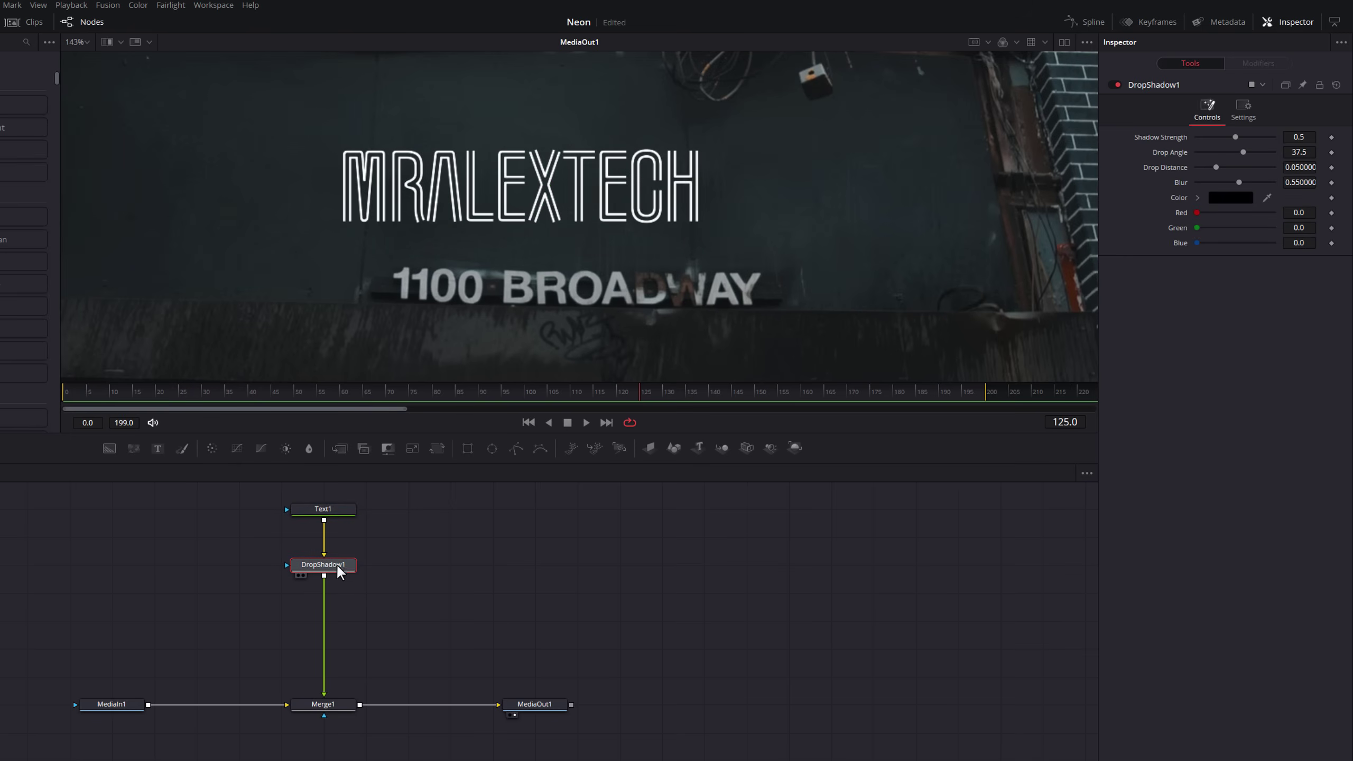
{"action": "left_click_drag", "start_coordinate": [337, 566], "coordinate": [209, 539]}
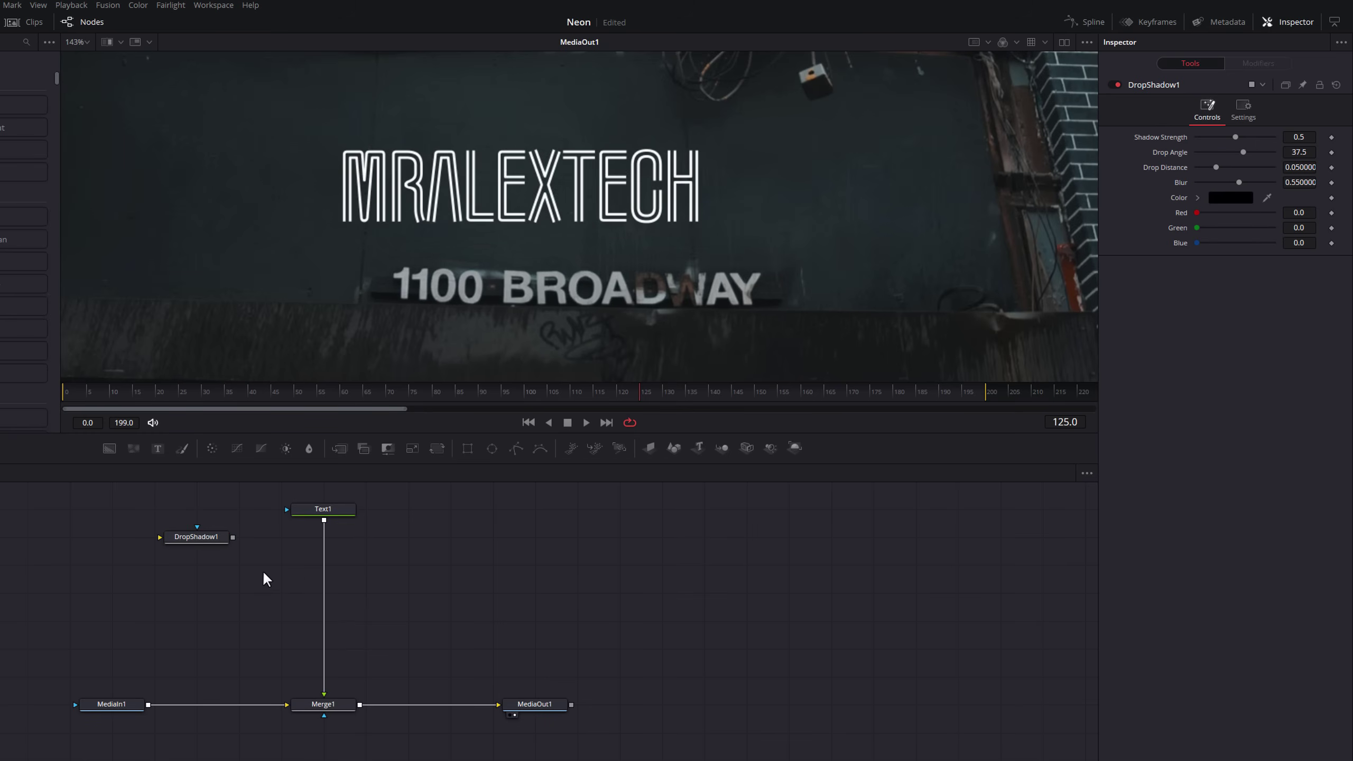
{"action": "key", "text": "shift"}
{"action": "key", "text": "shift"}
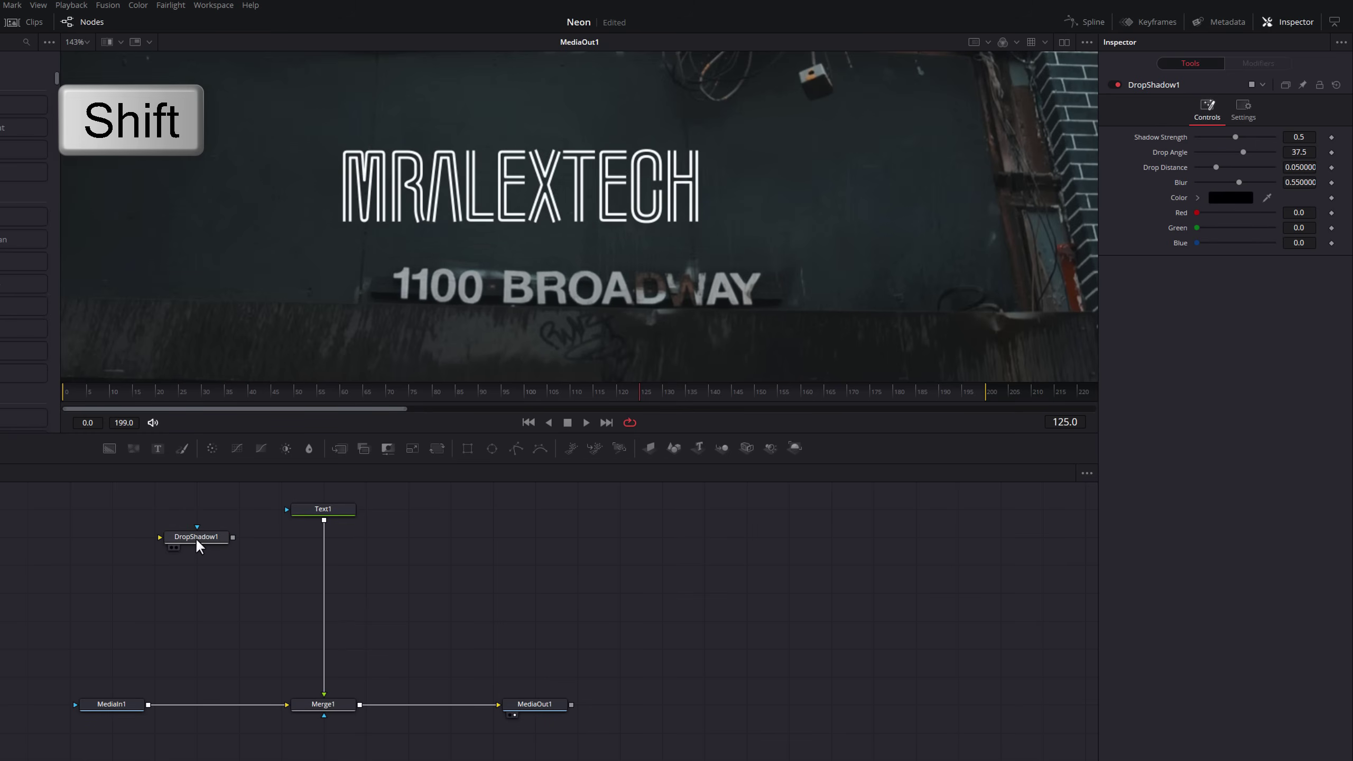
{"action": "left_click_drag", "start_coordinate": [195, 537], "coordinate": [323, 546]}
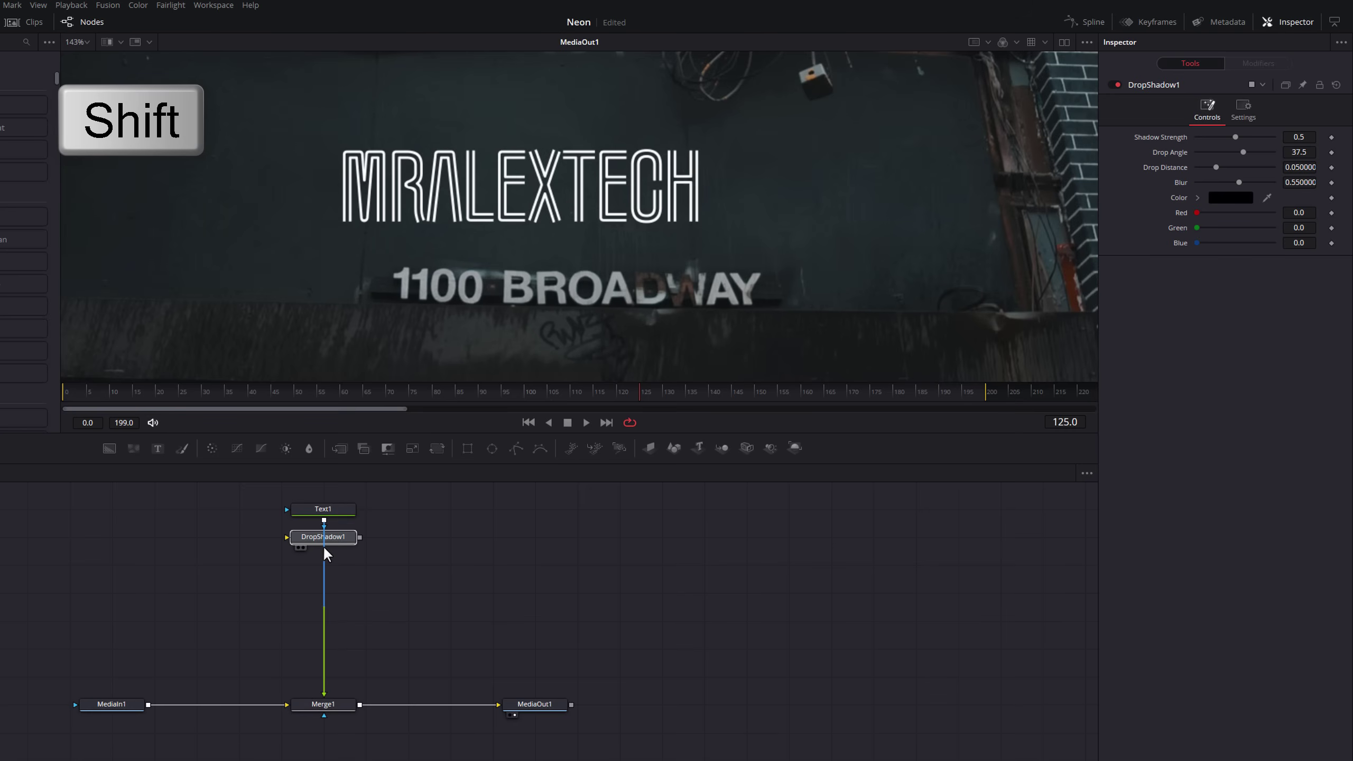
{"action": "left_click", "coordinate": [324, 546]}
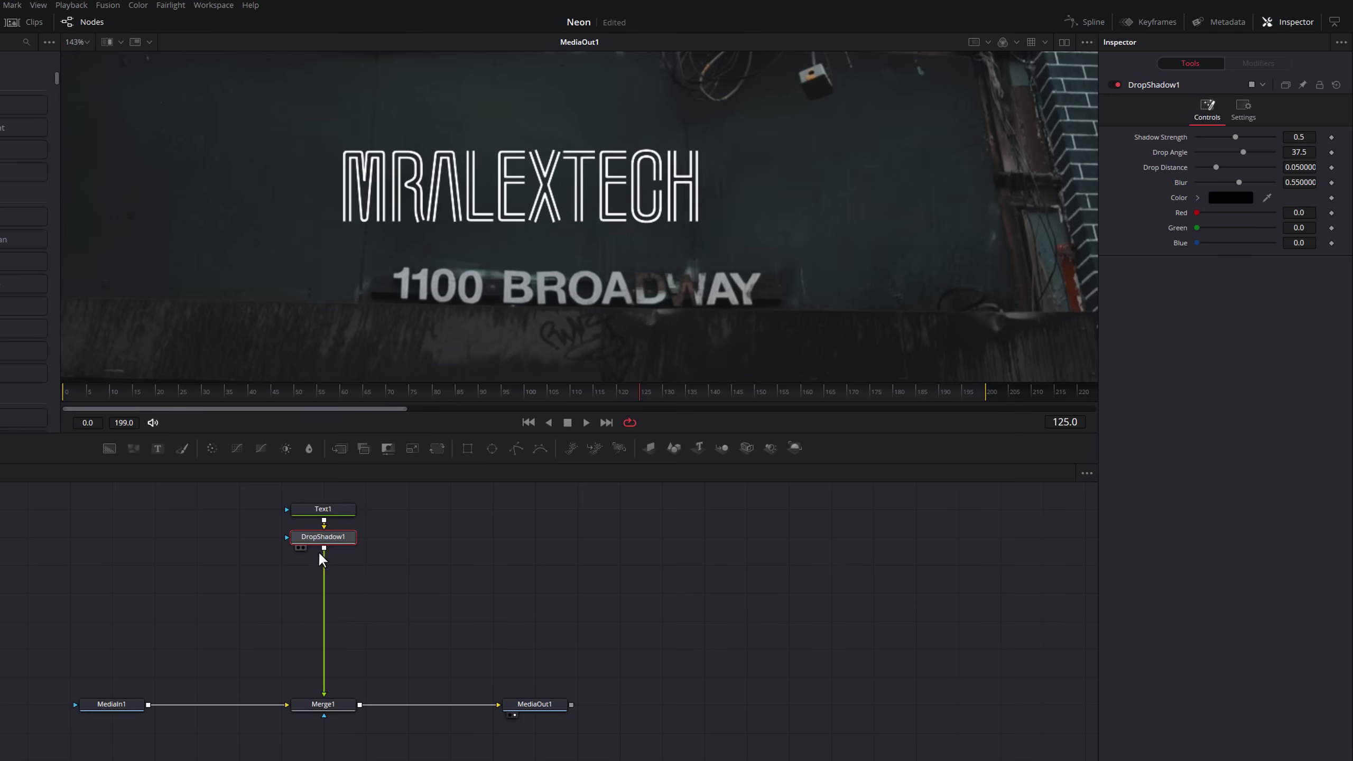
{"action": "mouse_move", "coordinate": [332, 539]}
{"action": "left_mouse_down"}
{"action": "mouse_move", "coordinate": [286, 565]}
{"action": "mouse_move", "coordinate": [335, 541]}
{"action": "left_mouse_up"}
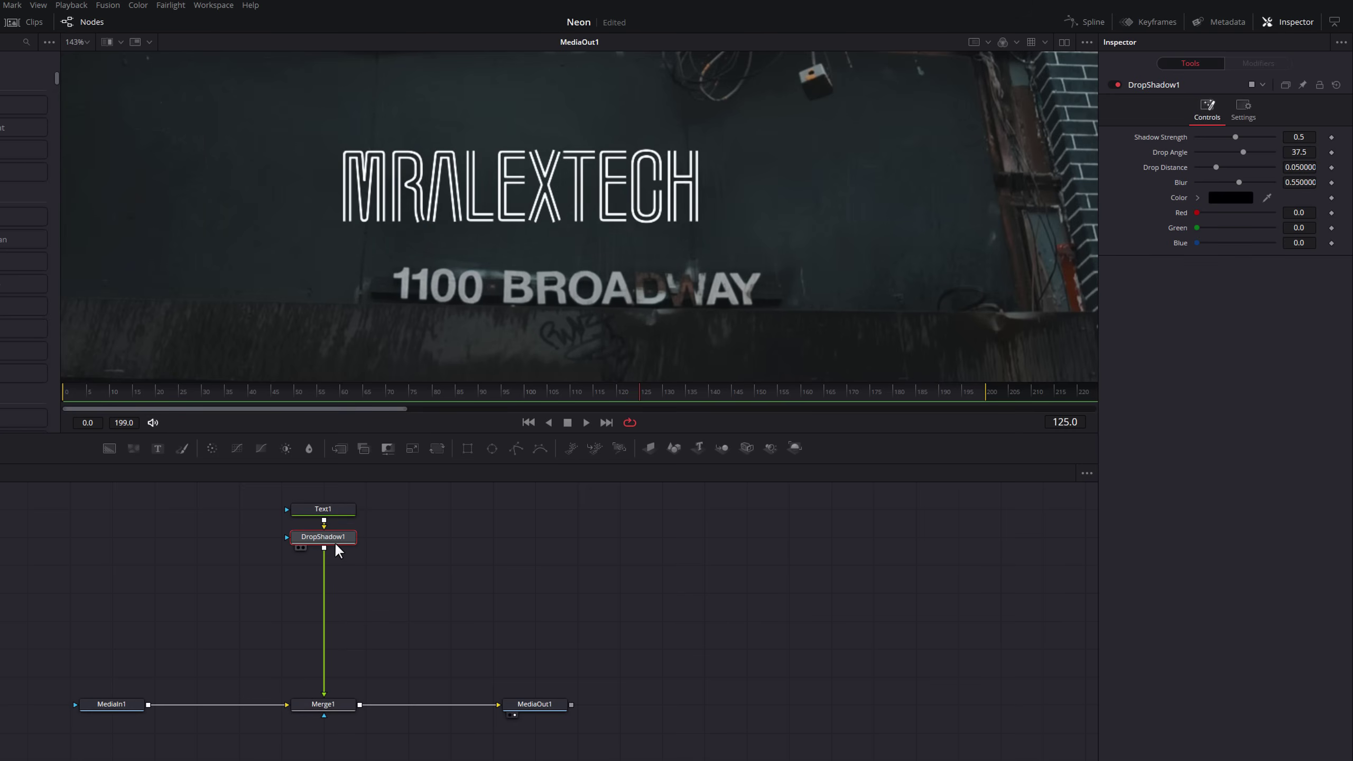
{"action": "left_click", "coordinate": [376, 550]}
{"action": "left_click", "coordinate": [324, 535]}
- Save, then give DropShadow1 blur 0.173, drop distance 0.0094 and drop angle 94.0
{"action": "key", "text": "ctrl+s"}
{"action": "mouse_move", "coordinate": [1239, 185]}
{"action": "left_mouse_down"}
{"action": "mouse_move", "coordinate": [1196, 186]}
{"action": "mouse_move", "coordinate": [1208, 181]}
{"action": "left_mouse_up"}
{"action": "right_click", "coordinate": [1209, 181]}
{"action": "left_click", "coordinate": [861, 209]}
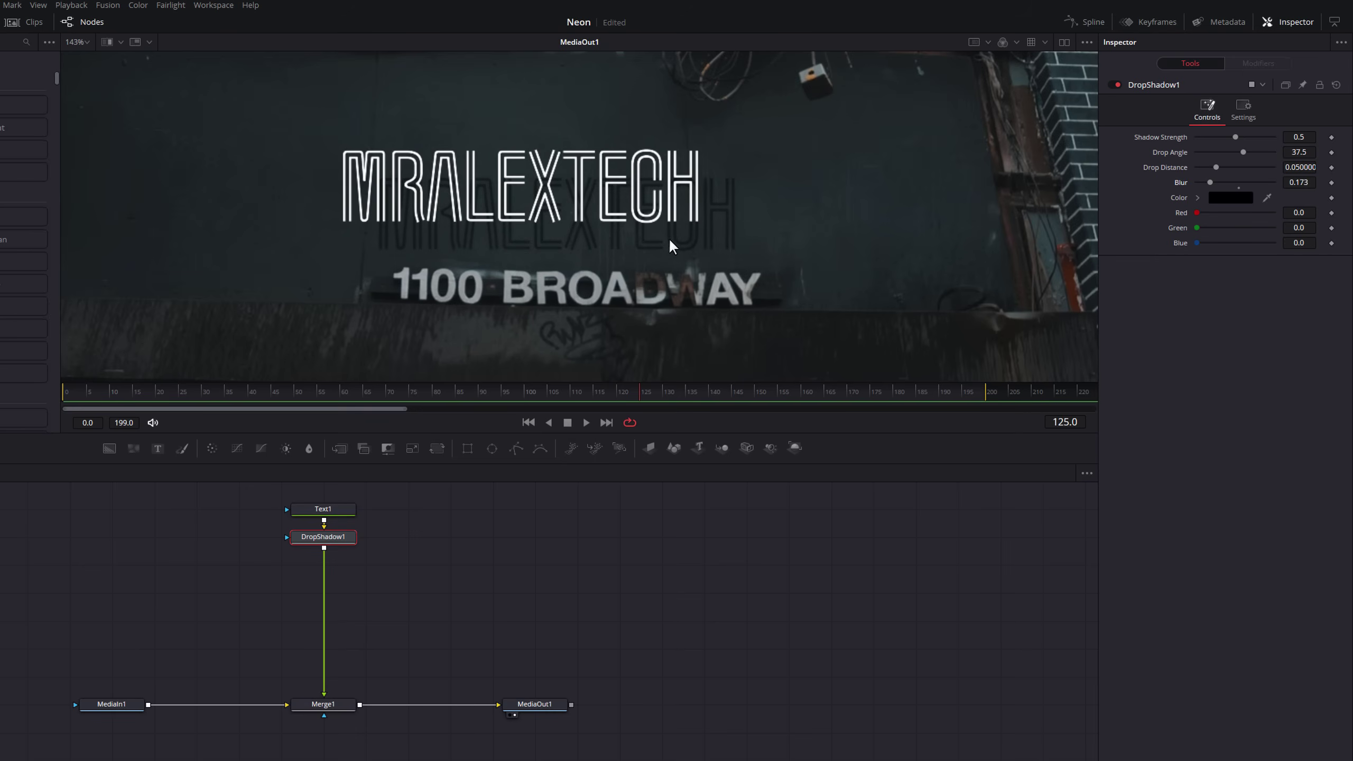
{"action": "left_click_drag", "start_coordinate": [1217, 167], "coordinate": [1202, 168]}
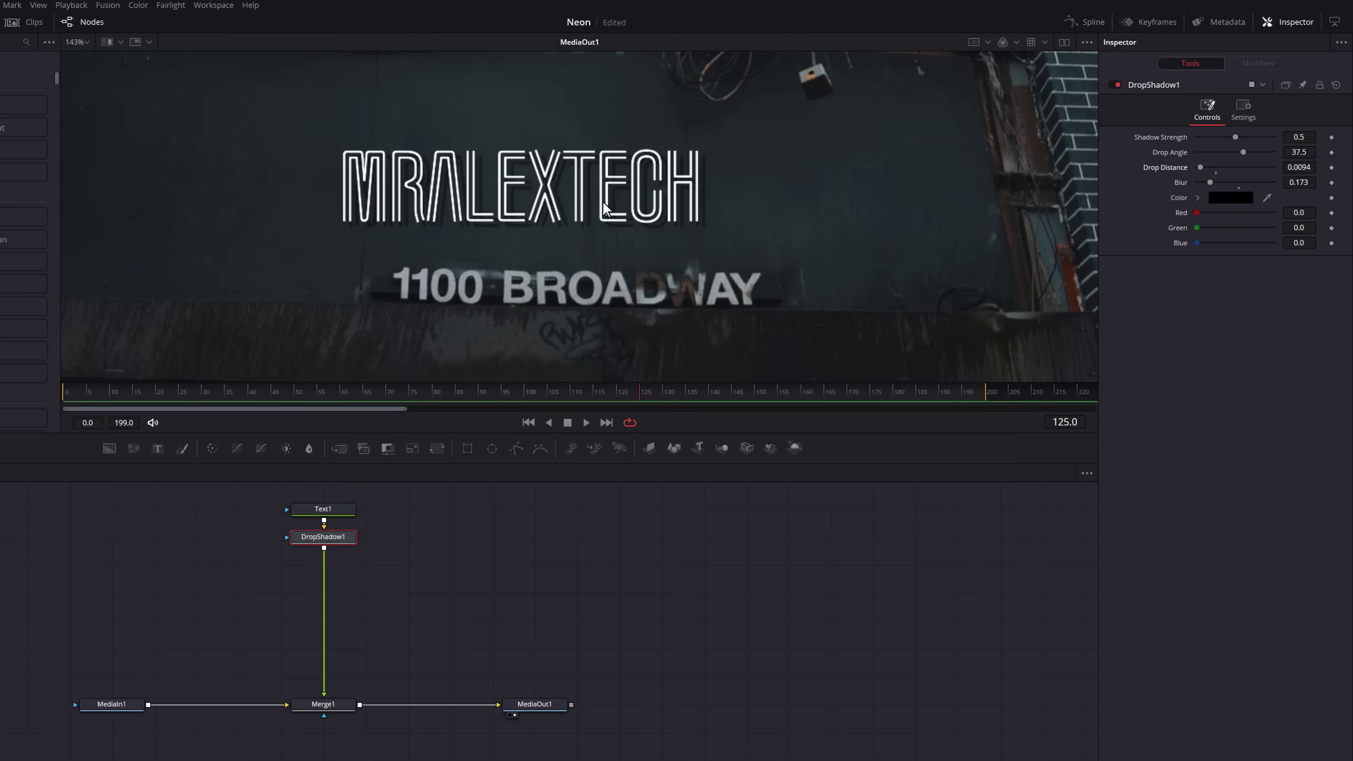
{"action": "scroll", "coordinate": [544, 91], "scroll_direction": "up", "scroll_amount": 3}
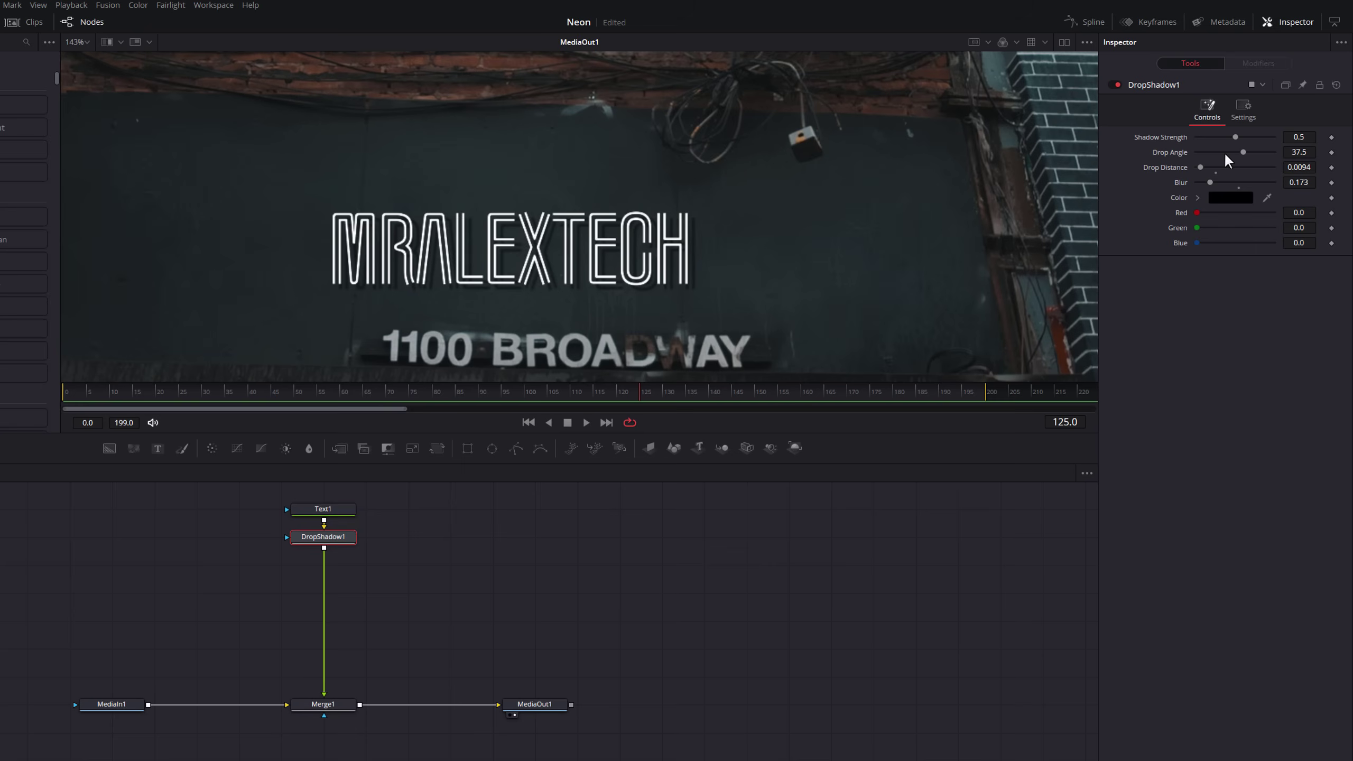
{"action": "left_click_drag", "start_coordinate": [1243, 151], "coordinate": [1257, 151]}
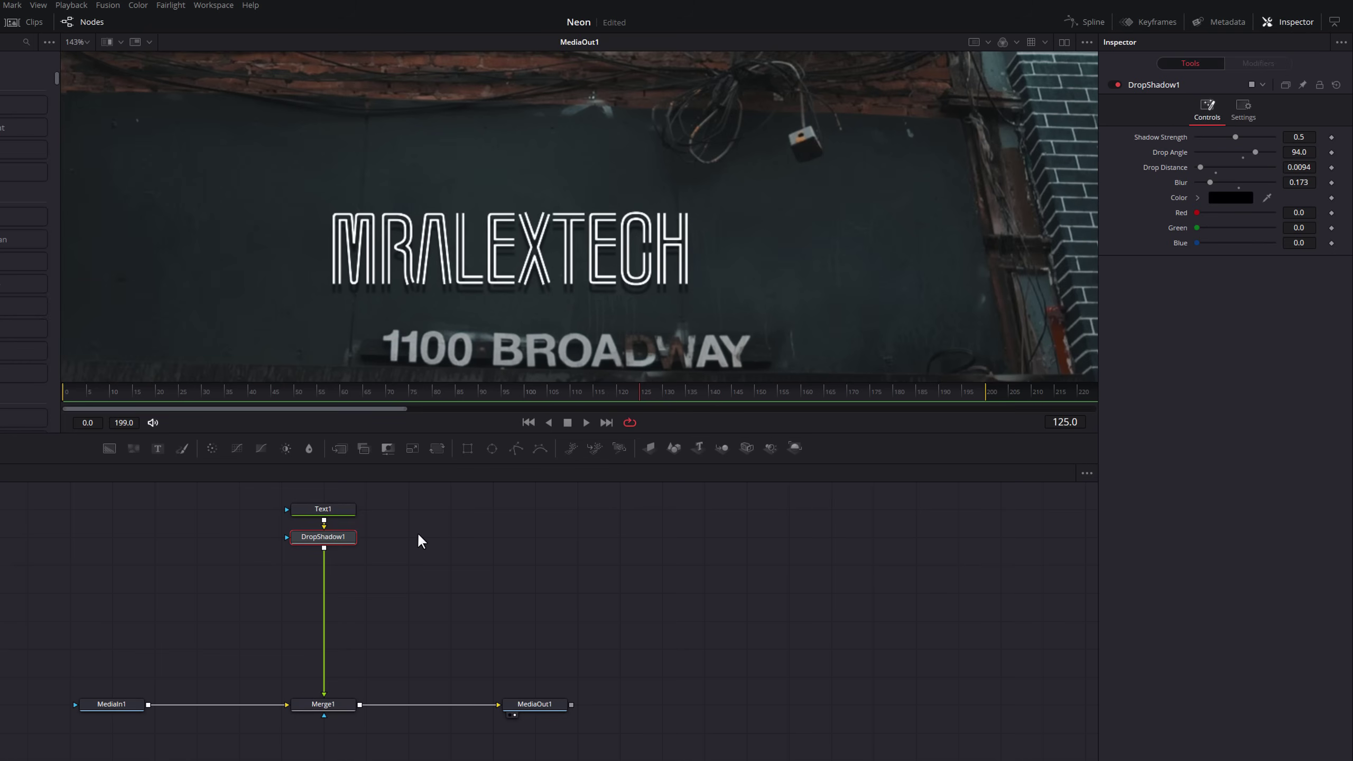
- Add Soft Glow after DropShadow1 with gain 1.535 and glow size 35.4
{"action": "mouse_move", "coordinate": [323, 537]}
{"action": "key", "text": "ctrl+space"}
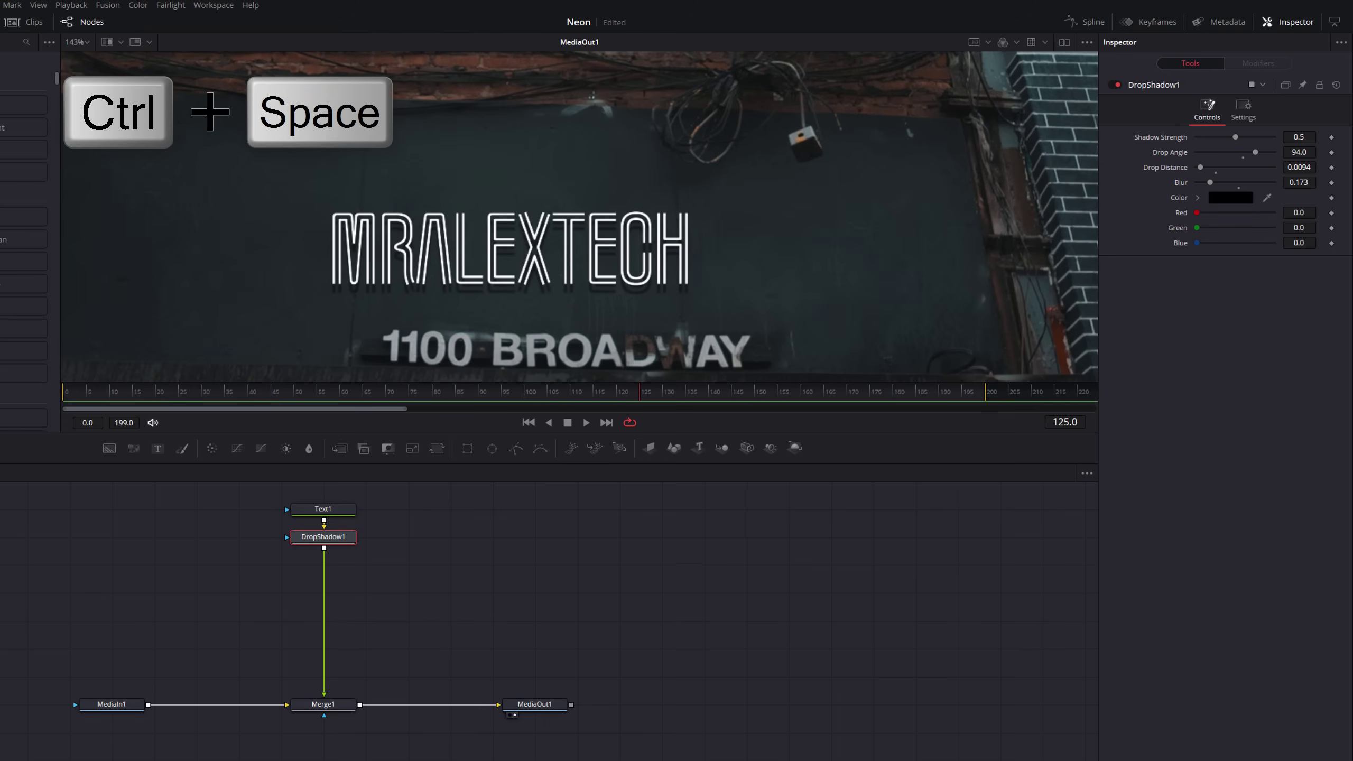
{"action": "type", "text": "DROP"}
{"action": "left_click_drag", "start_coordinate": [93, 307], "coordinate": [82, 187]}
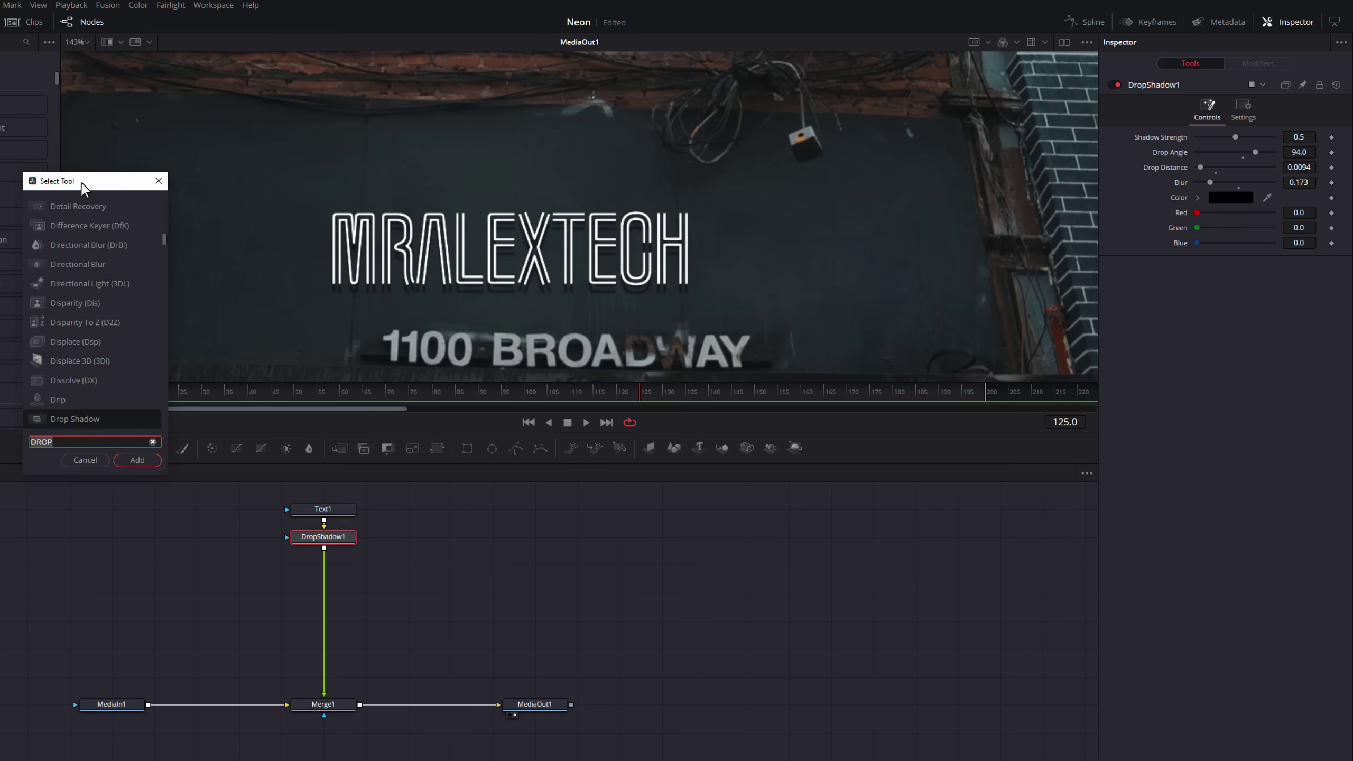
{"action": "type", "text": "SOFT"}
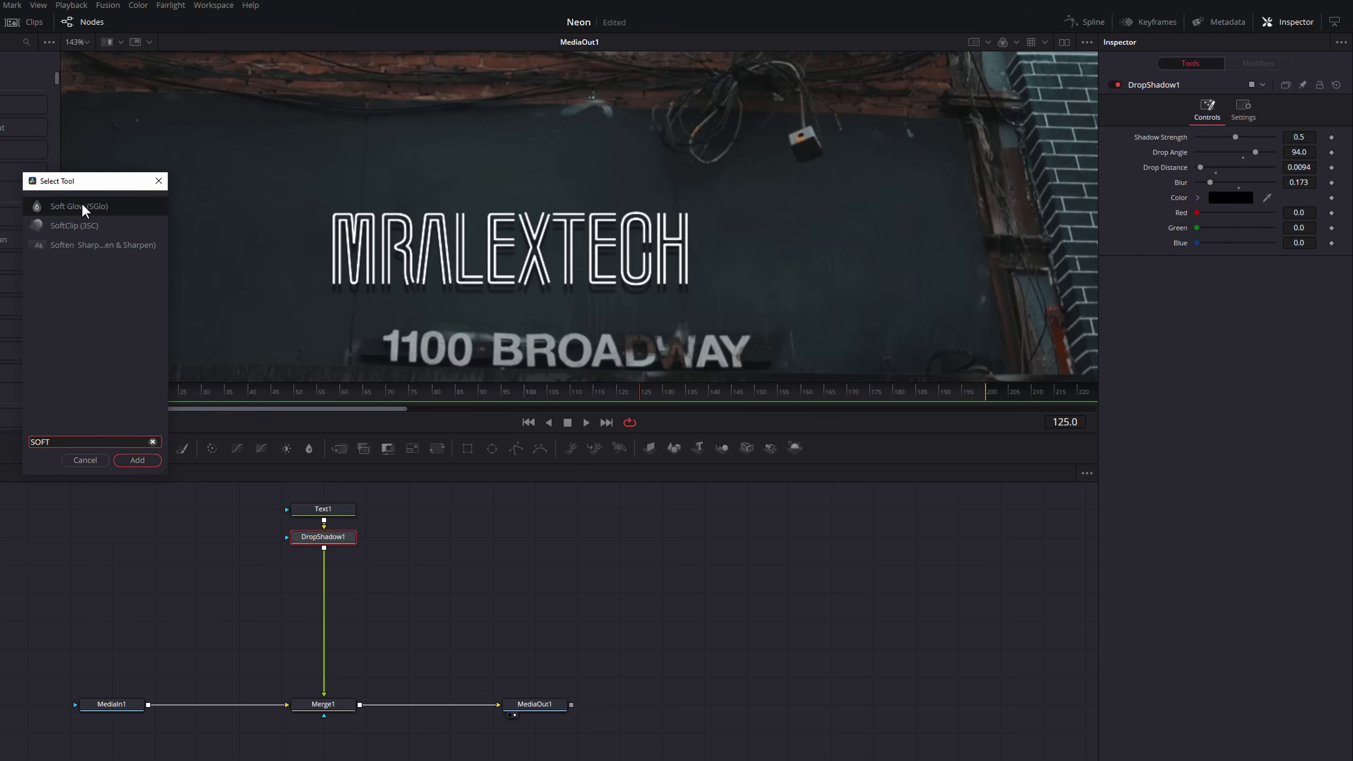
{"action": "left_click", "coordinate": [140, 459]}
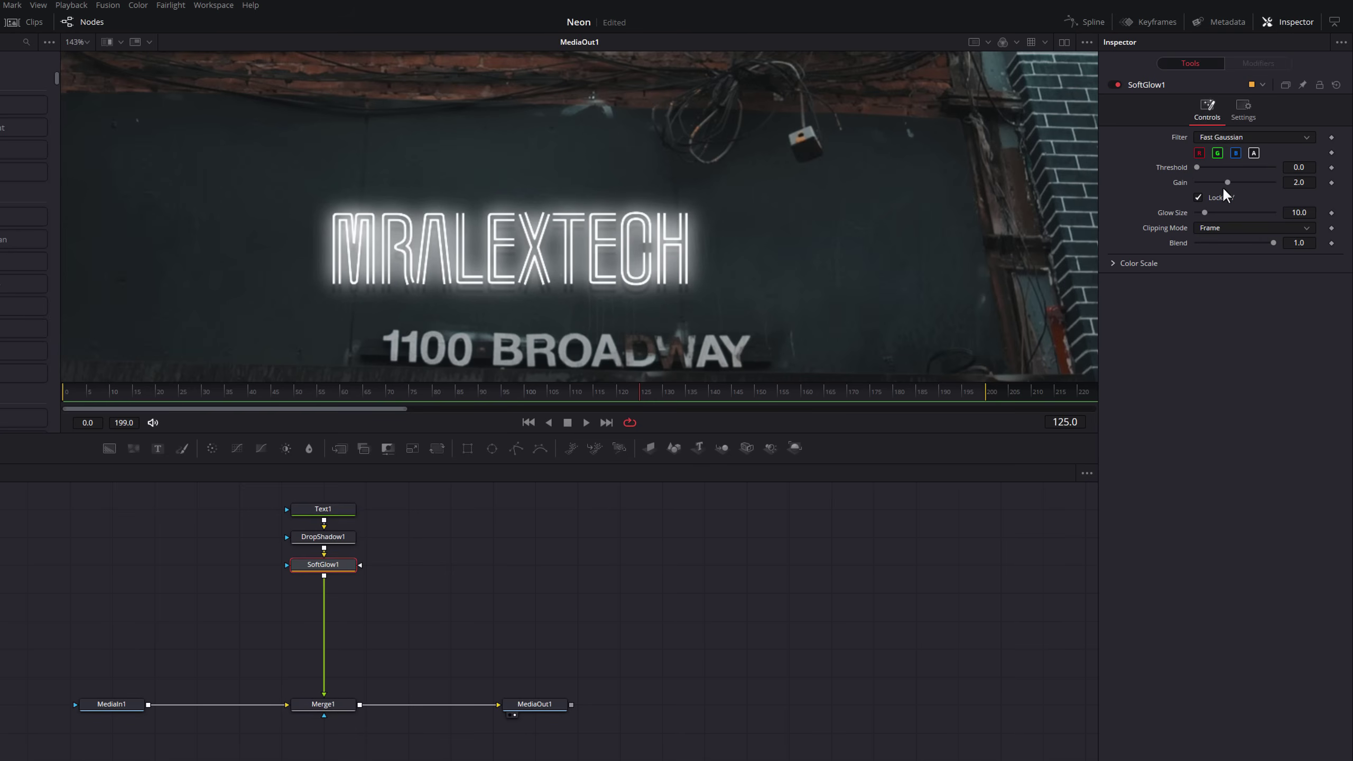
{"action": "mouse_move", "coordinate": [1225, 182]}
{"action": "left_mouse_down"}
{"action": "mouse_move", "coordinate": [1205, 183]}
{"action": "mouse_move", "coordinate": [1292, 184]}
{"action": "mouse_move", "coordinate": [1182, 184]}
{"action": "mouse_move", "coordinate": [1221, 187]}
{"action": "left_mouse_up"}
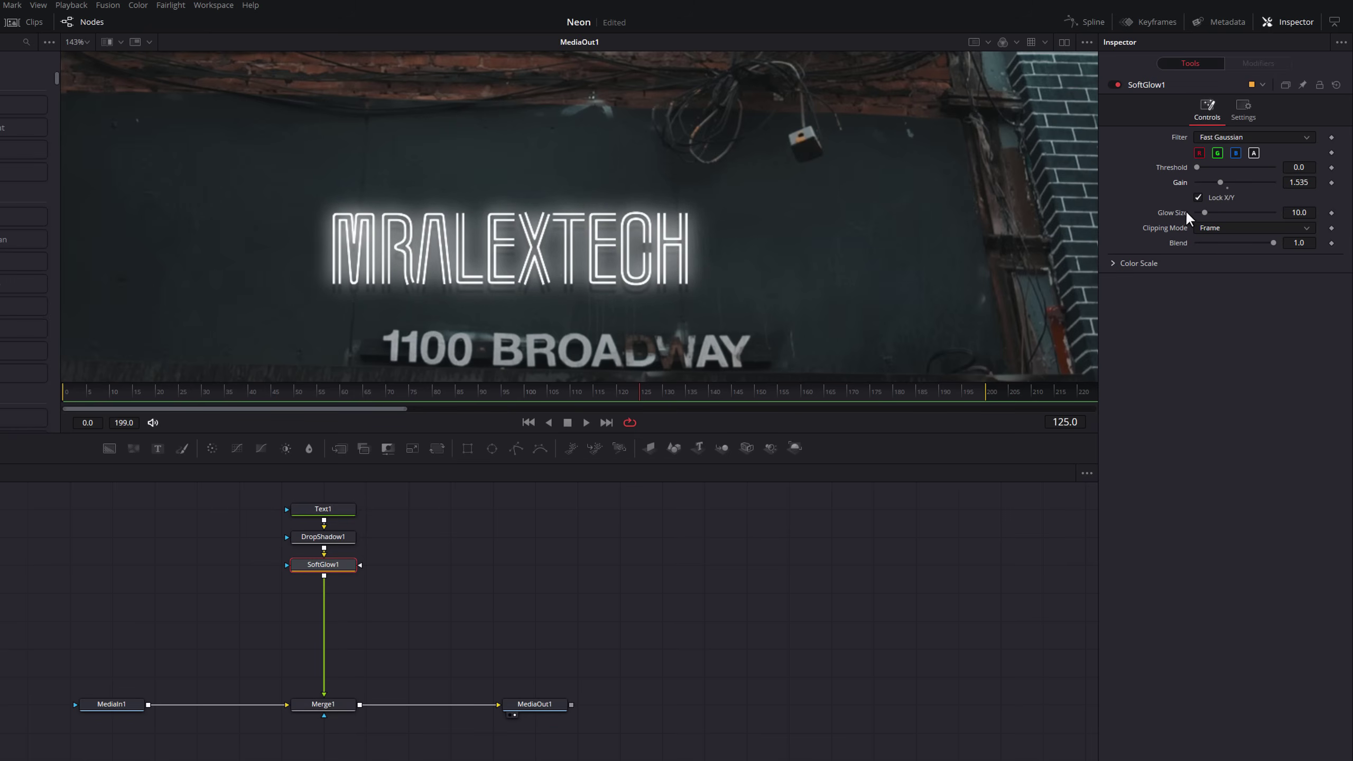
{"action": "left_click_drag", "start_coordinate": [1205, 213], "coordinate": [1222, 214]}
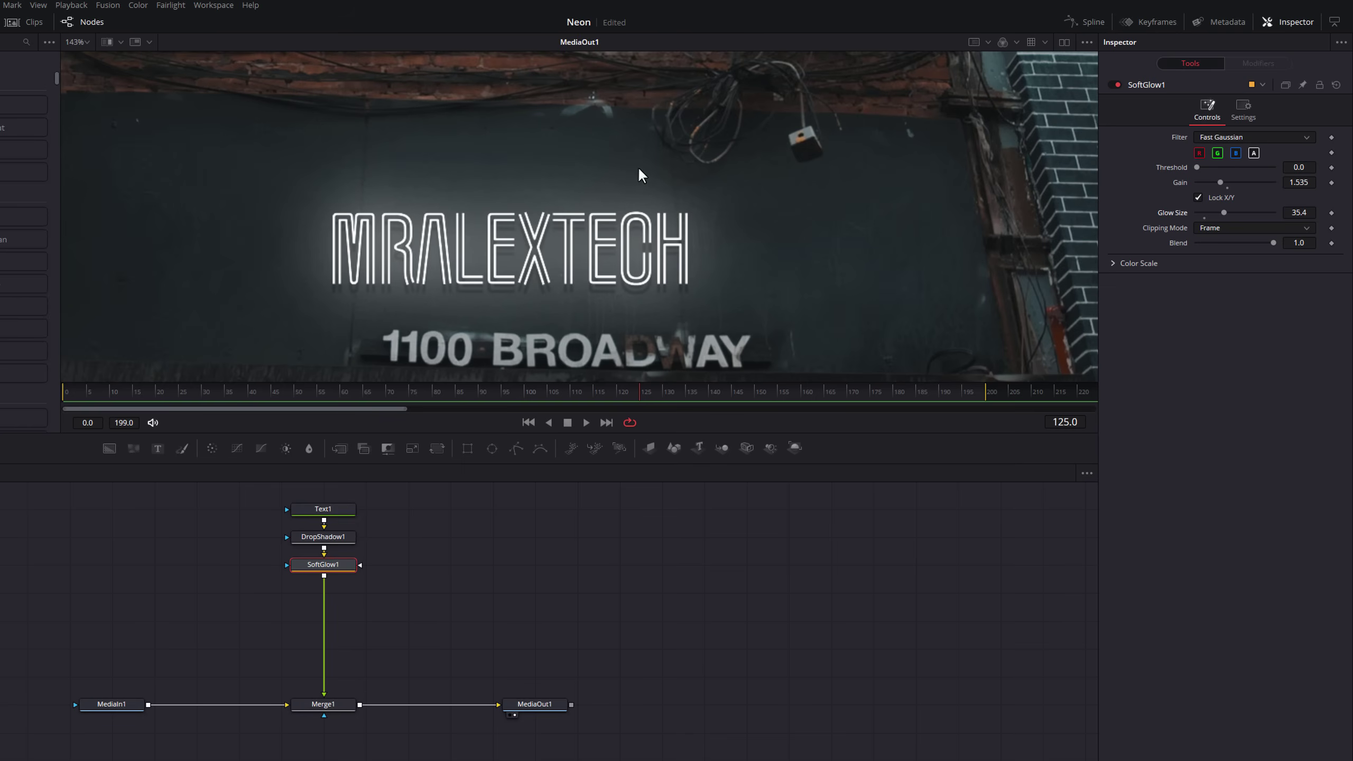
- Set Text1's colour to the cyan #4bd8ff
{"action": "left_click", "coordinate": [325, 517]}
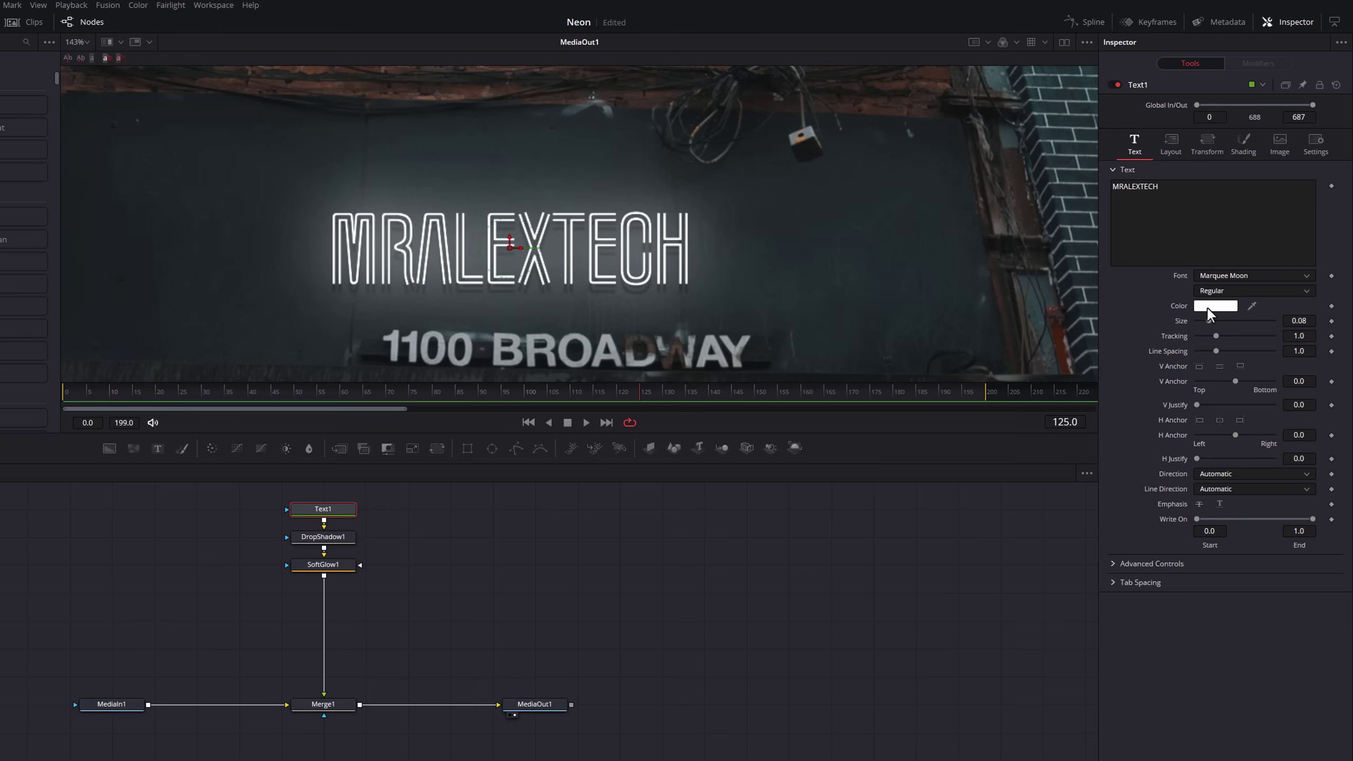
{"action": "left_click", "coordinate": [1208, 308]}
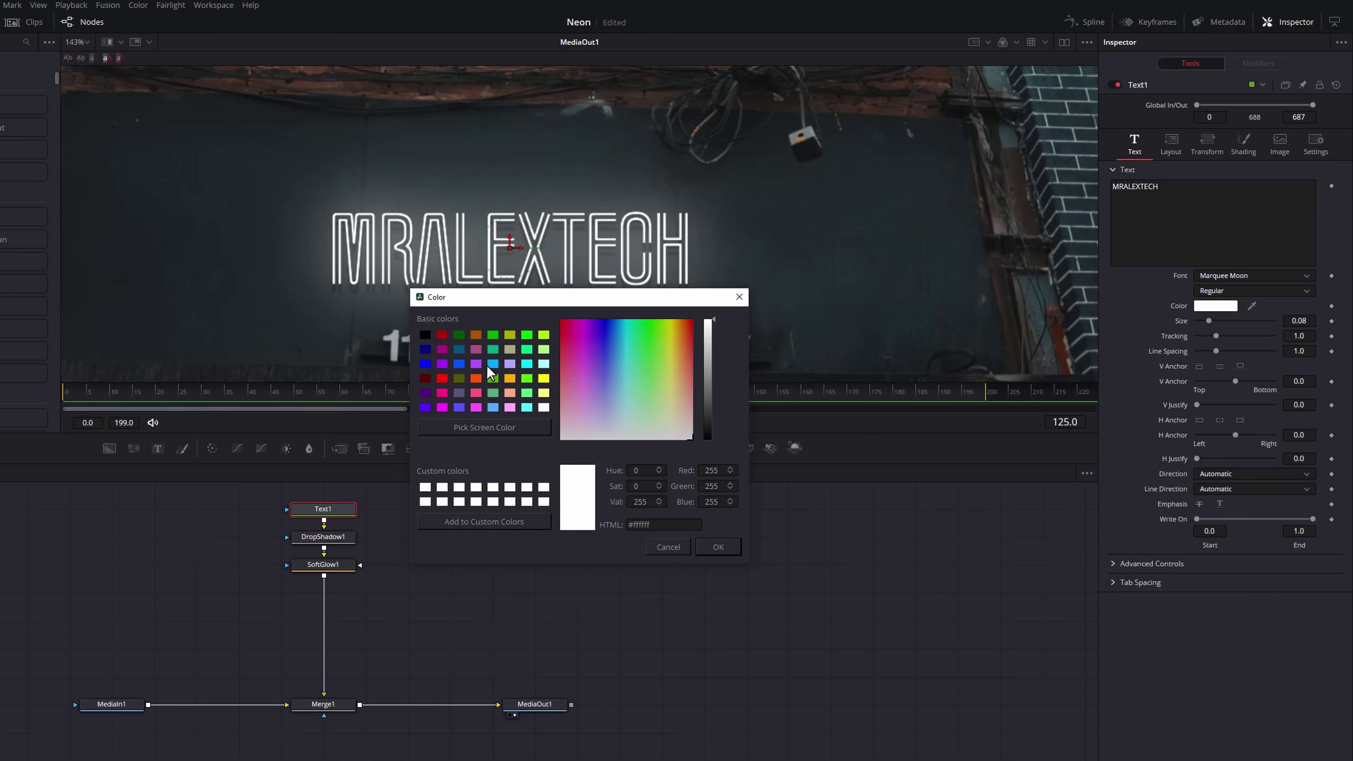
{"action": "left_click_drag", "start_coordinate": [619, 349], "coordinate": [626, 360]}
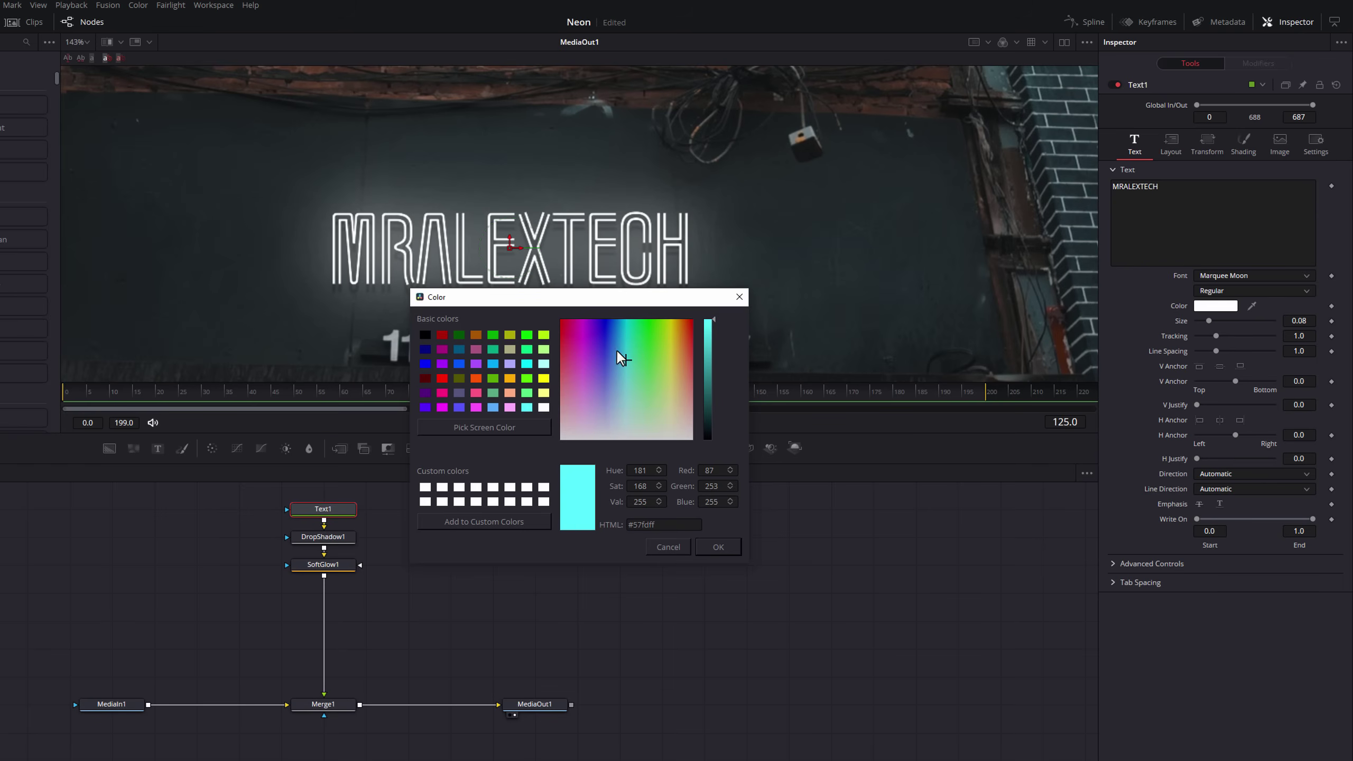
{"action": "mouse_move", "coordinate": [617, 353]}
{"action": "left_mouse_down"}
{"action": "mouse_move", "coordinate": [571, 326]}
{"action": "mouse_move", "coordinate": [619, 333]}
{"action": "mouse_move", "coordinate": [598, 332]}
{"action": "mouse_move", "coordinate": [624, 353]}
{"action": "left_mouse_up"}
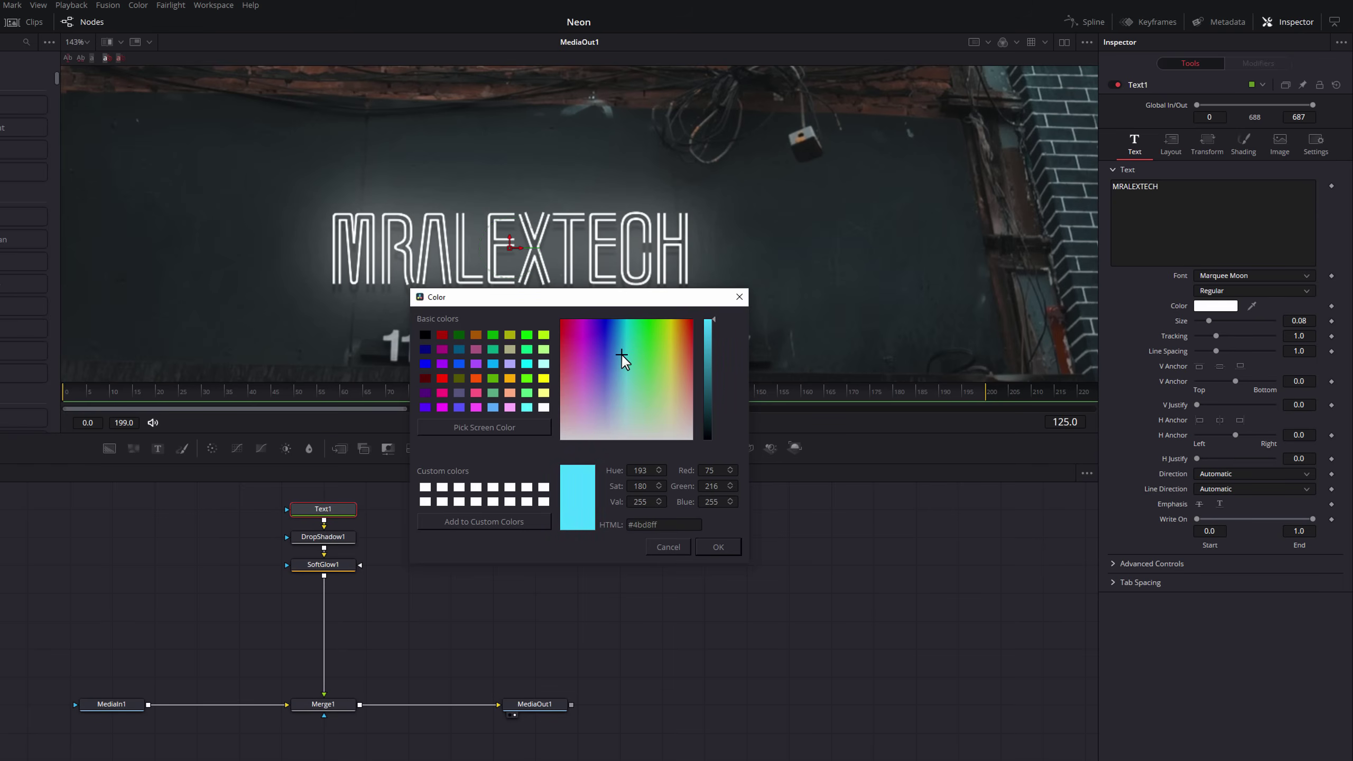
{"action": "left_click", "coordinate": [723, 548]}
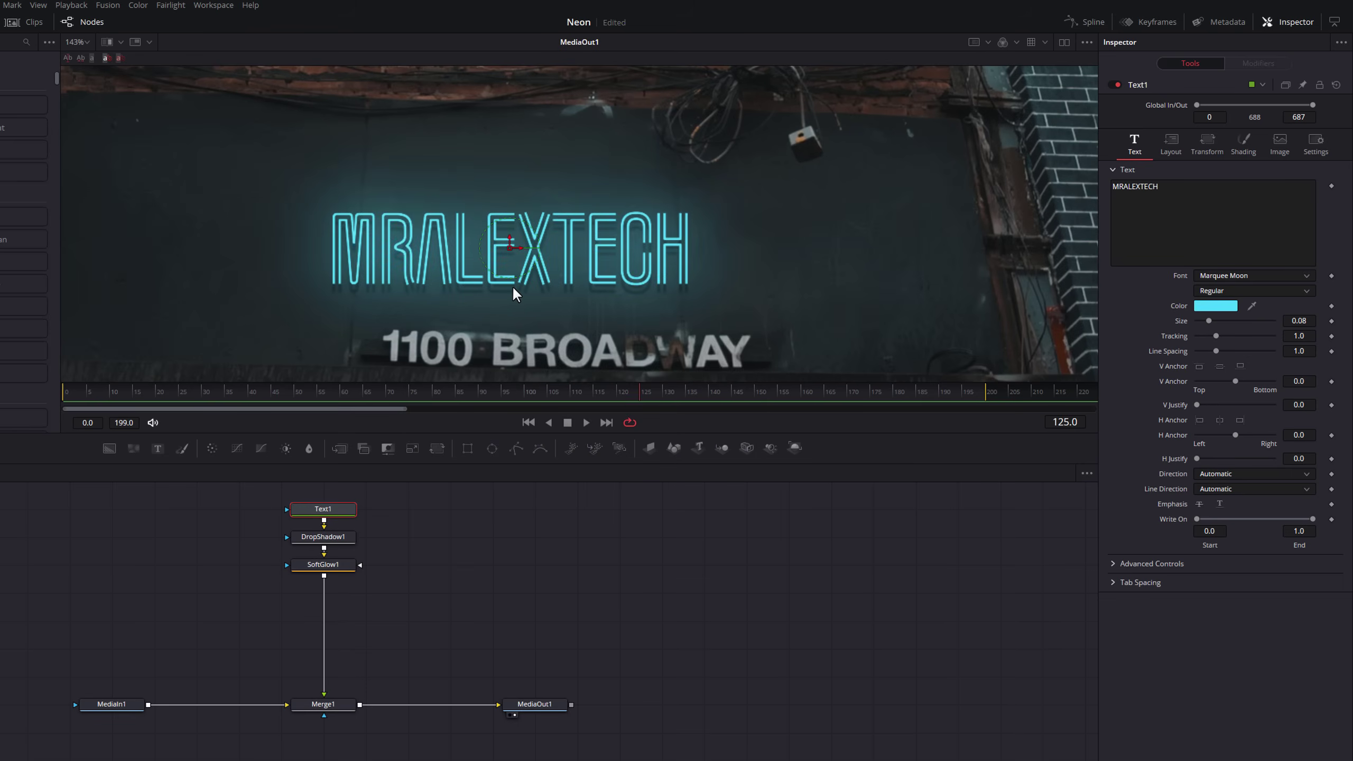
{"action": "scroll", "coordinate": [466, 339], "scroll_direction": "down", "scroll_amount": 3}
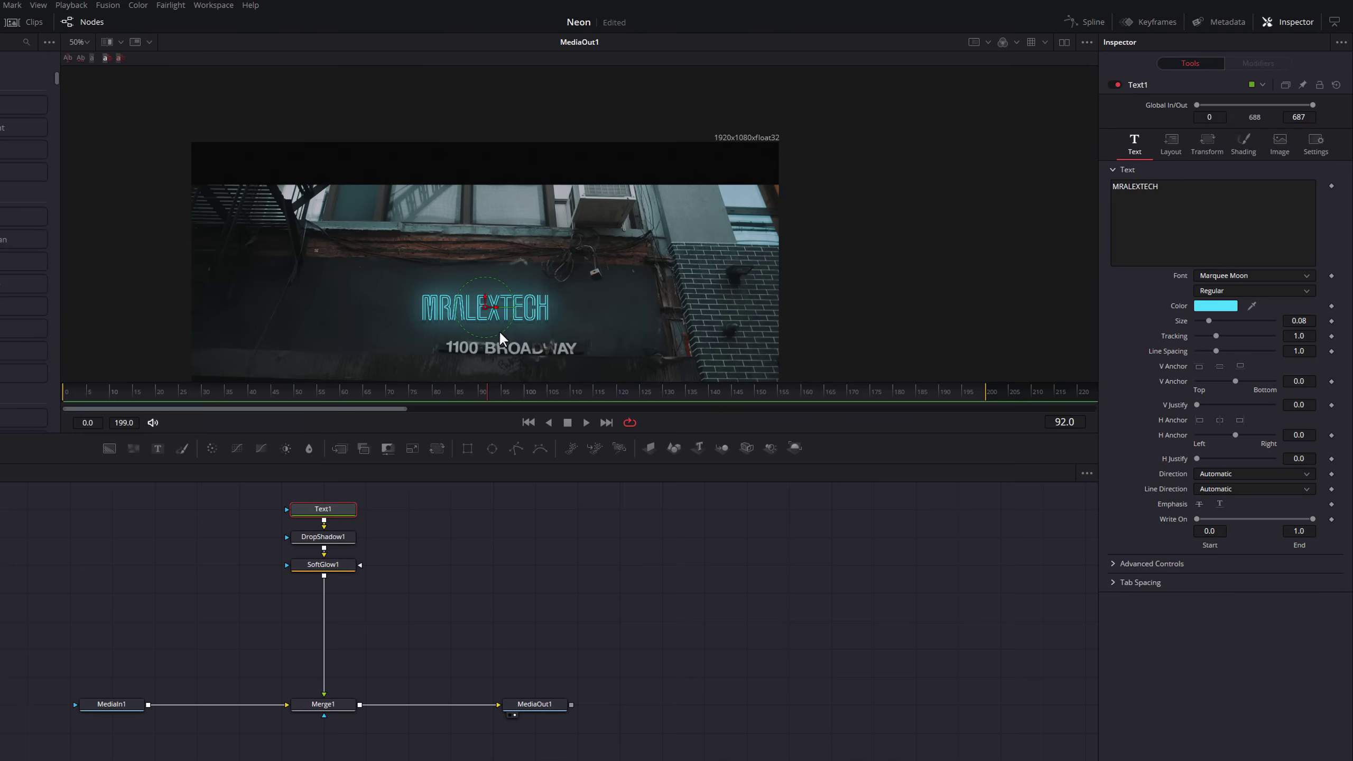
{"action": "key", "text": "space"}
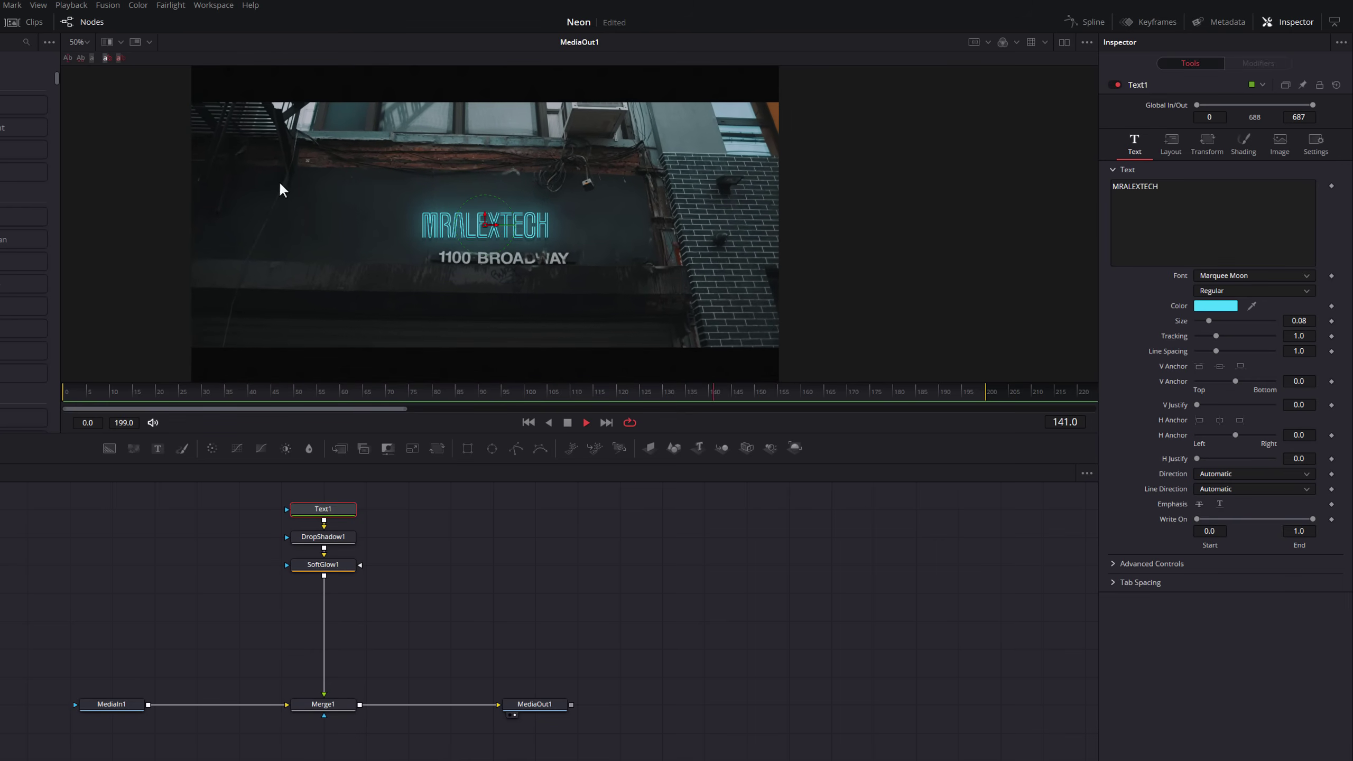
{"action": "left_click_drag", "start_coordinate": [426, 391], "coordinate": [308, 359]}
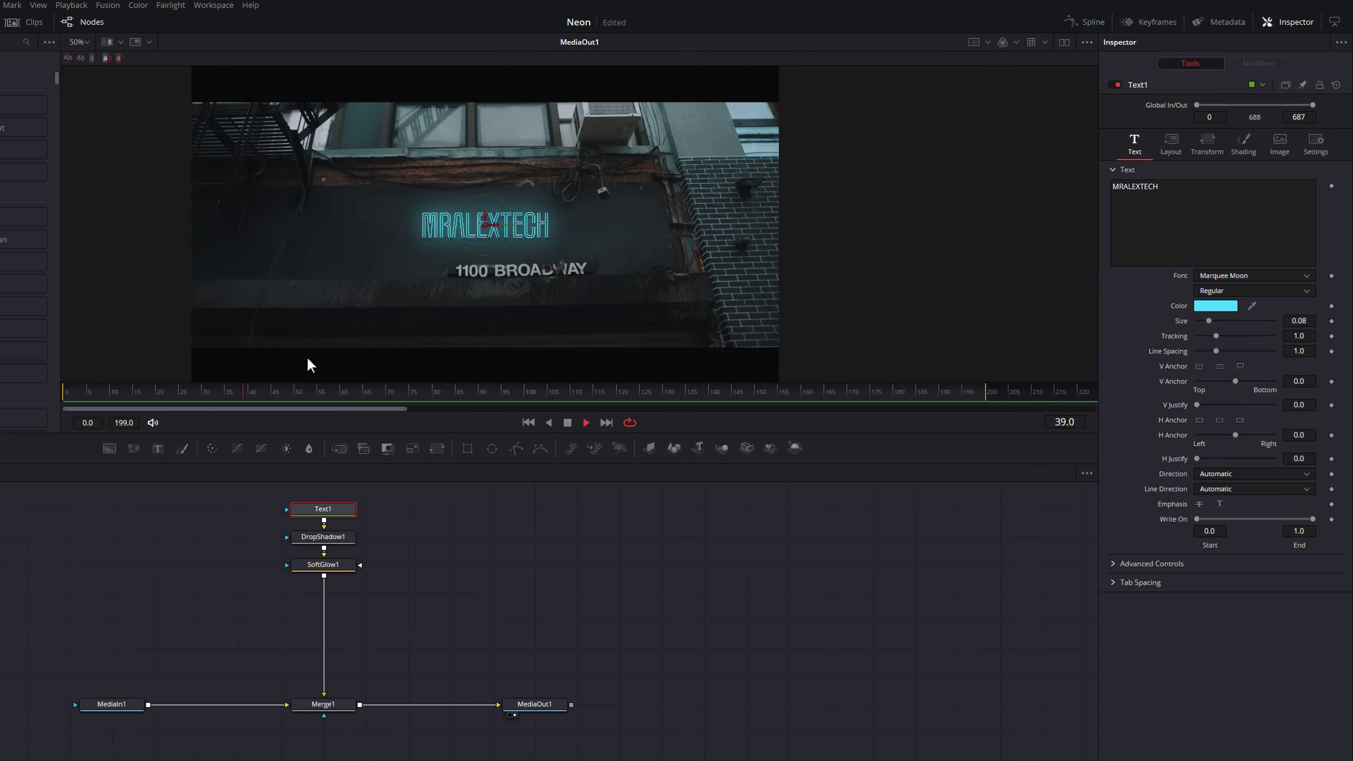
{"action": "key", "text": "space"}
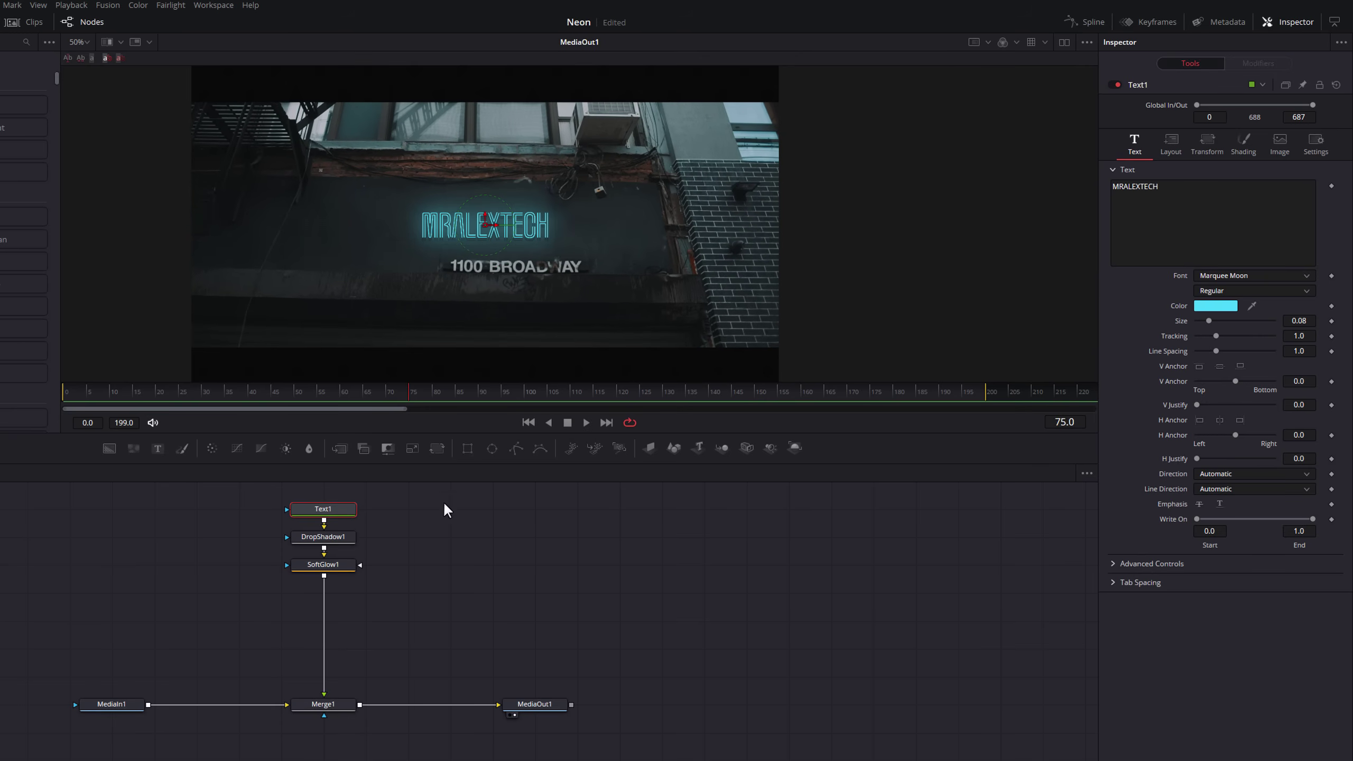
{"action": "mouse_move", "coordinate": [111, 705]}
{"action": "left_click", "coordinate": [118, 706]}
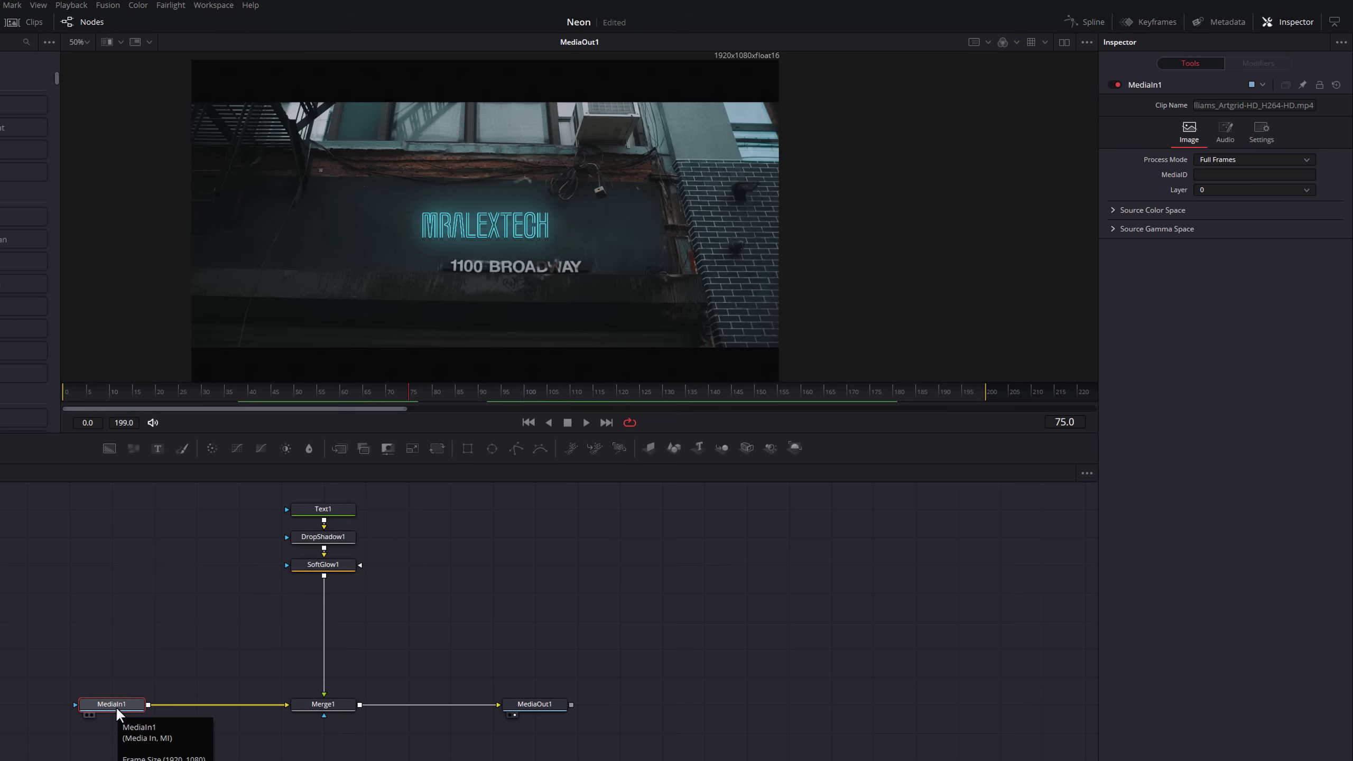
{"action": "key", "text": "ctrl+space"}
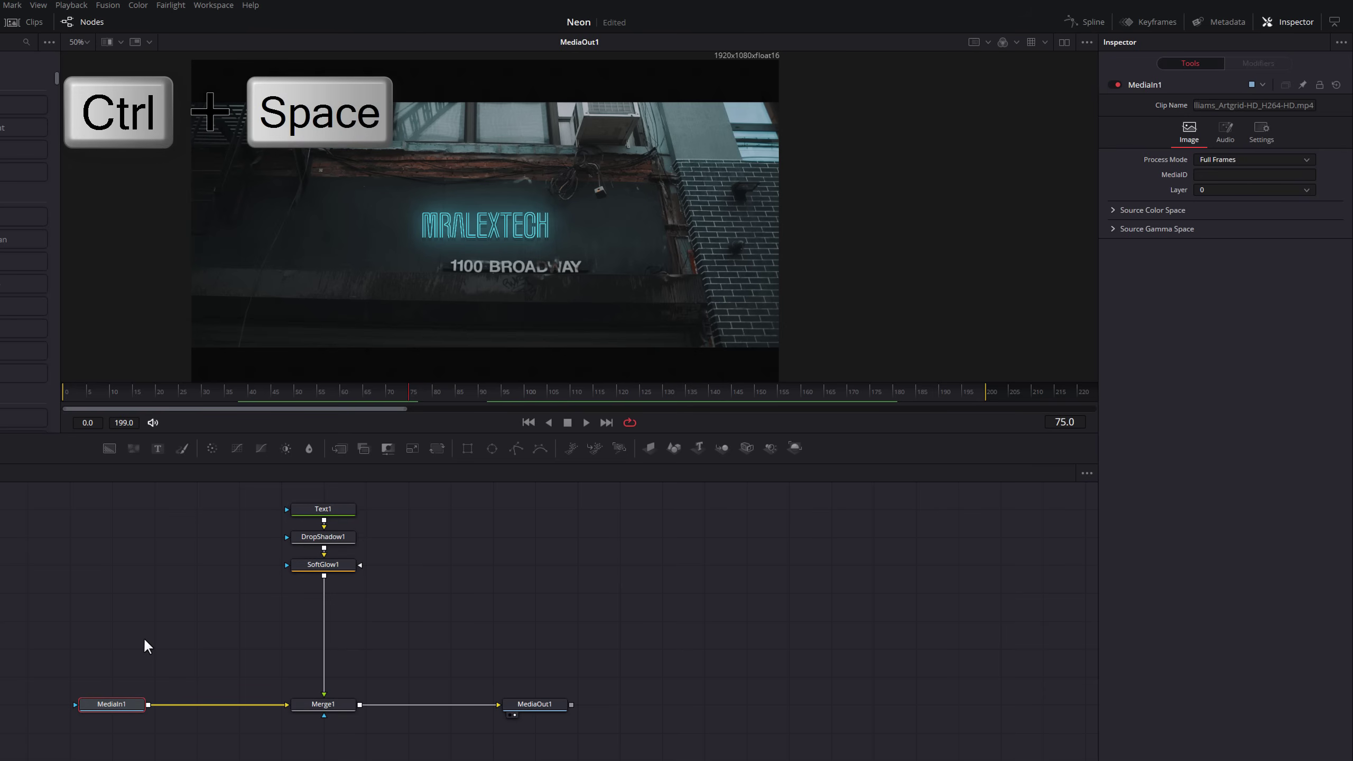
{"action": "key", "text": "ctrl+space"}
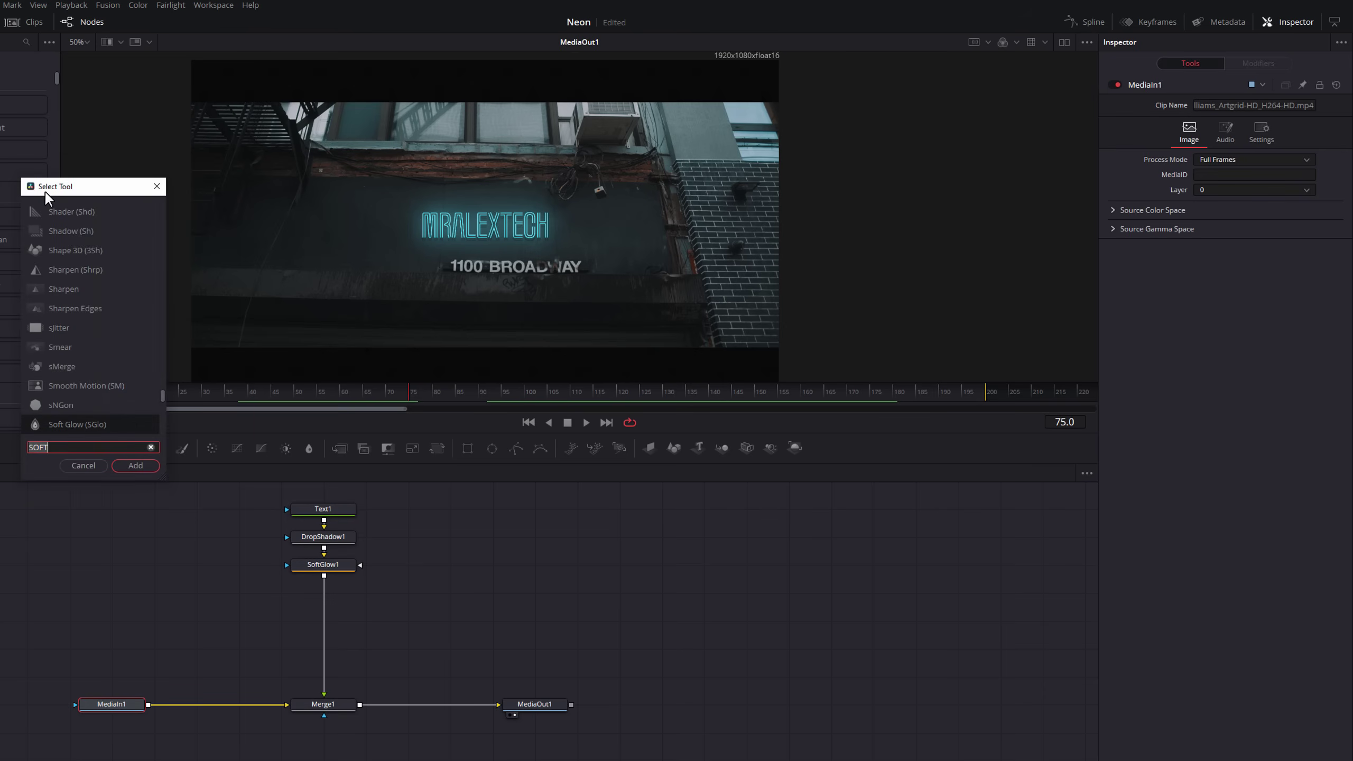
{"action": "type", "text": "PLANA"}
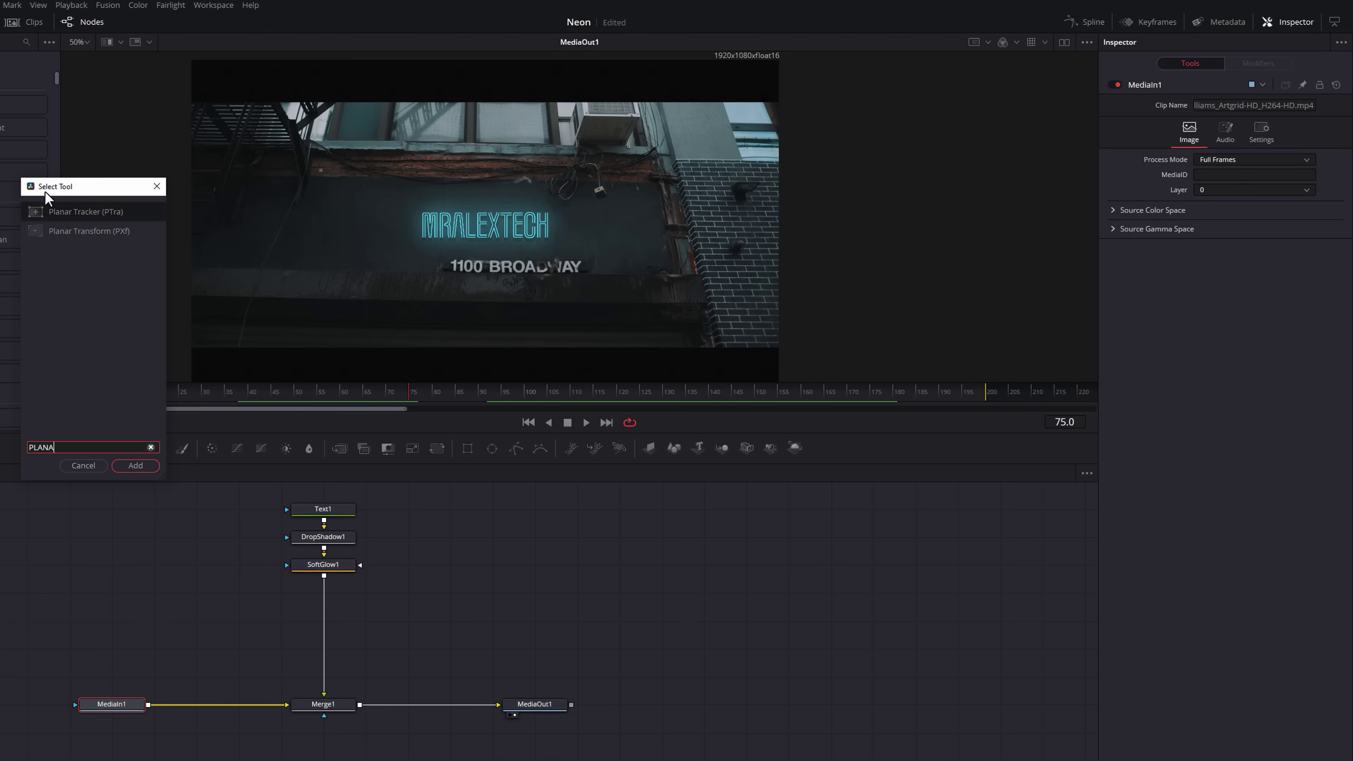
{"action": "left_click", "coordinate": [87, 212]}
{"action": "left_click", "coordinate": [136, 465]}
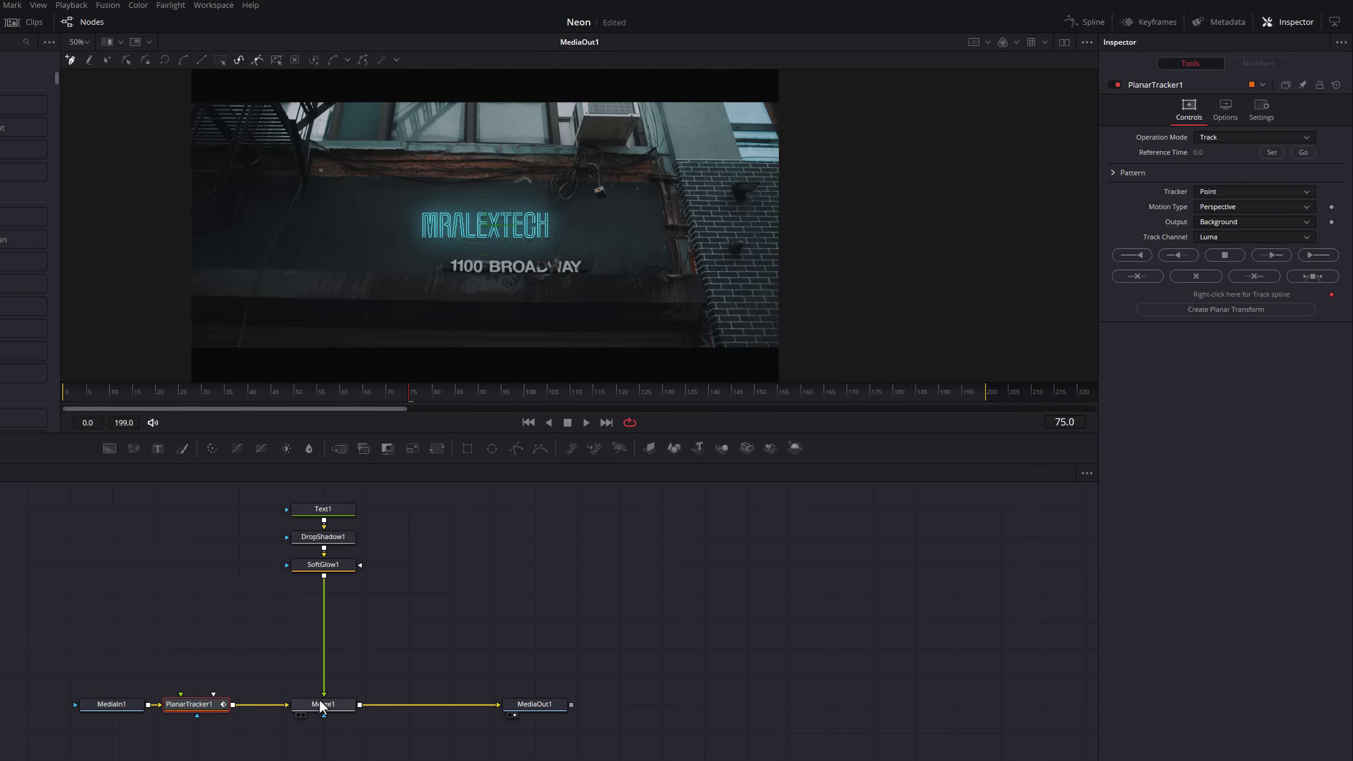
{"action": "left_click", "coordinate": [197, 705]}
{"action": "left_click_drag", "start_coordinate": [411, 401], "coordinate": [521, 400]}
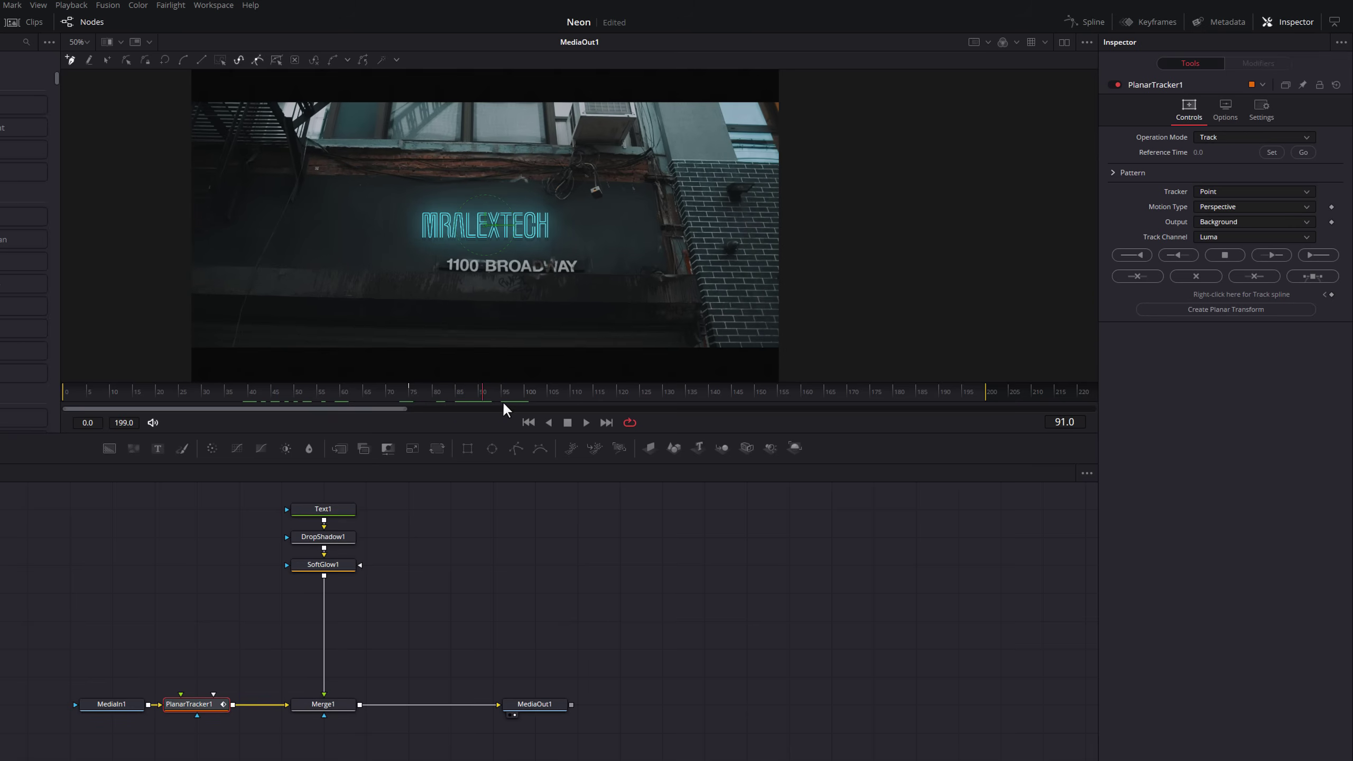
{"action": "mouse_move", "coordinate": [520, 400]}
{"action": "left_mouse_down"}
{"action": "mouse_move", "coordinate": [1030, 392]}
{"action": "mouse_move", "coordinate": [117, 396]}
{"action": "mouse_move", "coordinate": [300, 399]}
{"action": "left_mouse_up"}
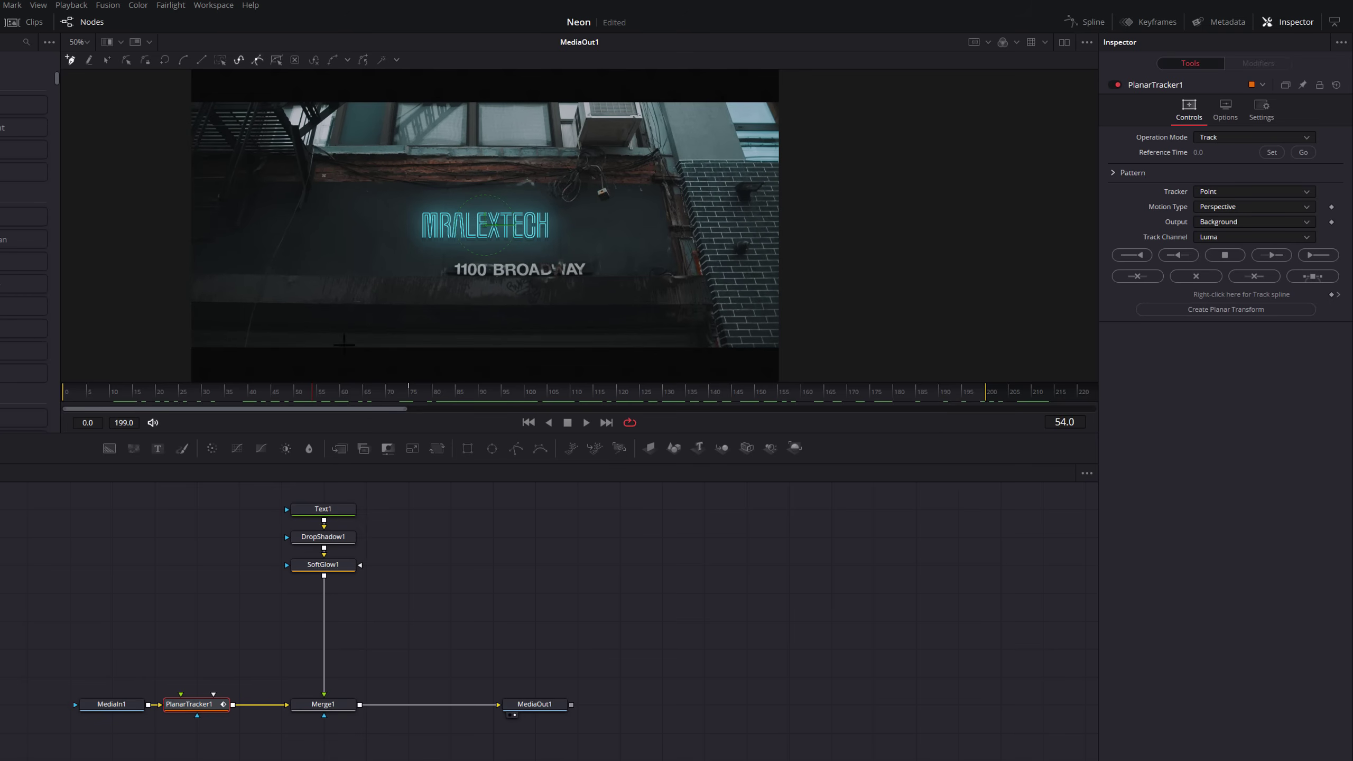
{"action": "mouse_move", "coordinate": [297, 392]}
{"action": "left_mouse_down"}
{"action": "mouse_move", "coordinate": [543, 394]}
{"action": "mouse_move", "coordinate": [482, 391]}
{"action": "left_mouse_up"}
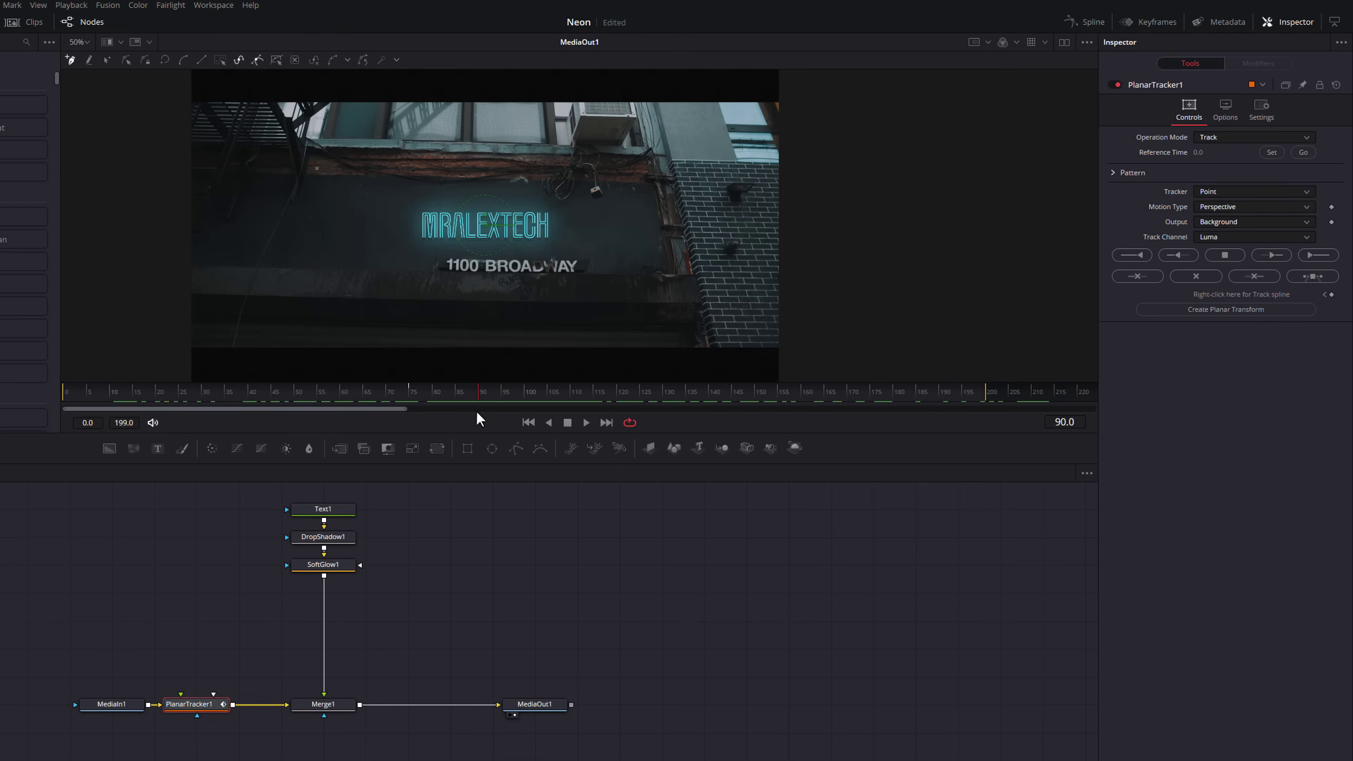
{"action": "left_click", "coordinate": [1270, 151]}
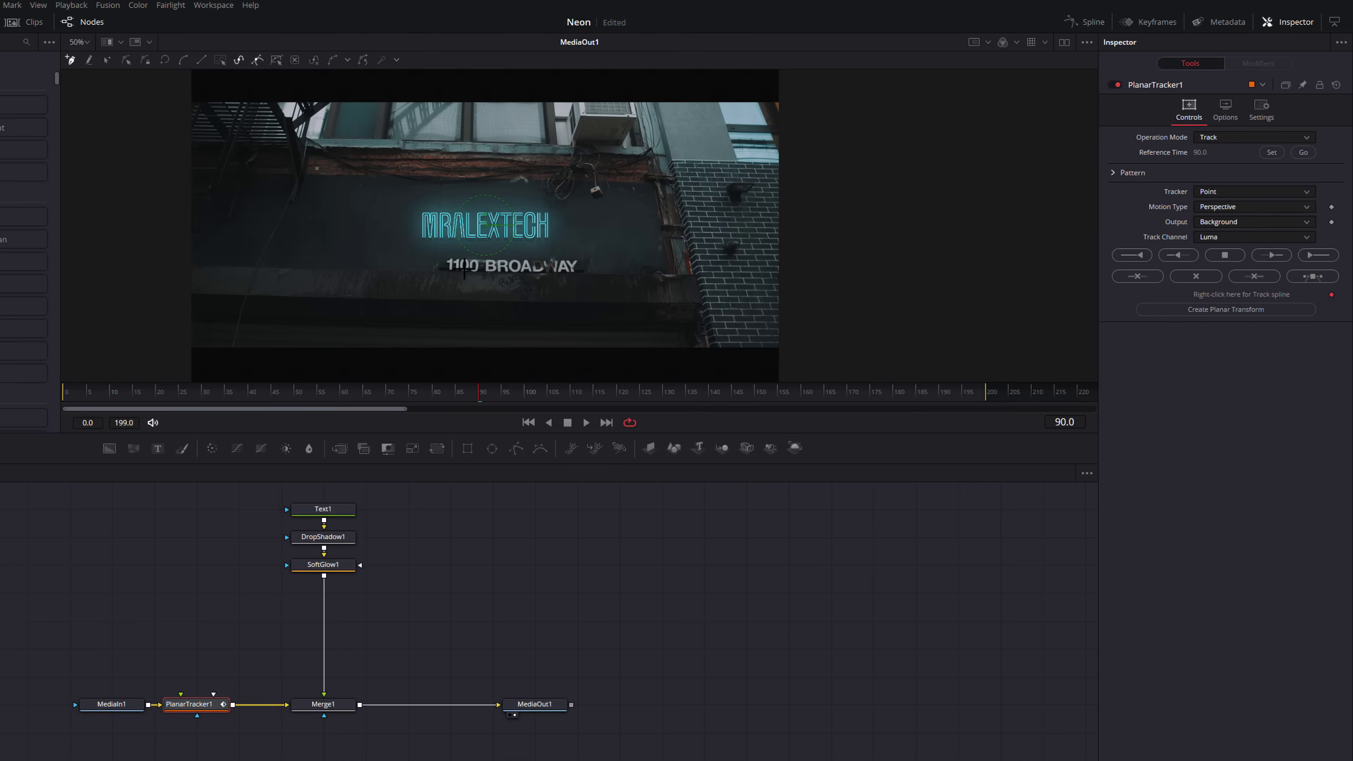
- Draw a four-corner track shape around 1100 BROADWAY and set Tracker to Hybrid Point/Area
{"action": "left_click", "coordinate": [418, 245]}
{"action": "left_click", "coordinate": [603, 245]}
{"action": "left_click", "coordinate": [602, 291]}
{"action": "left_click", "coordinate": [420, 289]}
{"action": "left_click", "coordinate": [416, 244]}
{"action": "left_click", "coordinate": [1233, 188]}
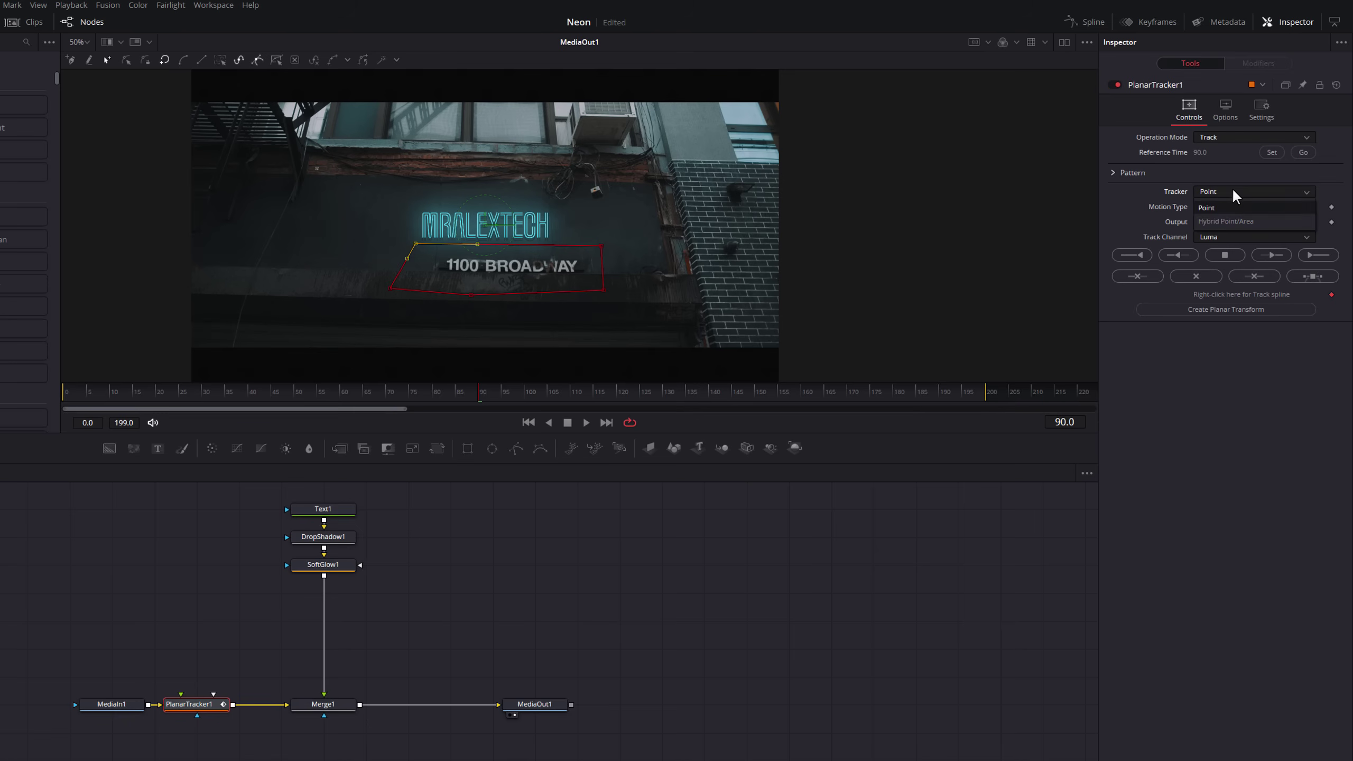
{"action": "left_click", "coordinate": [1231, 220]}
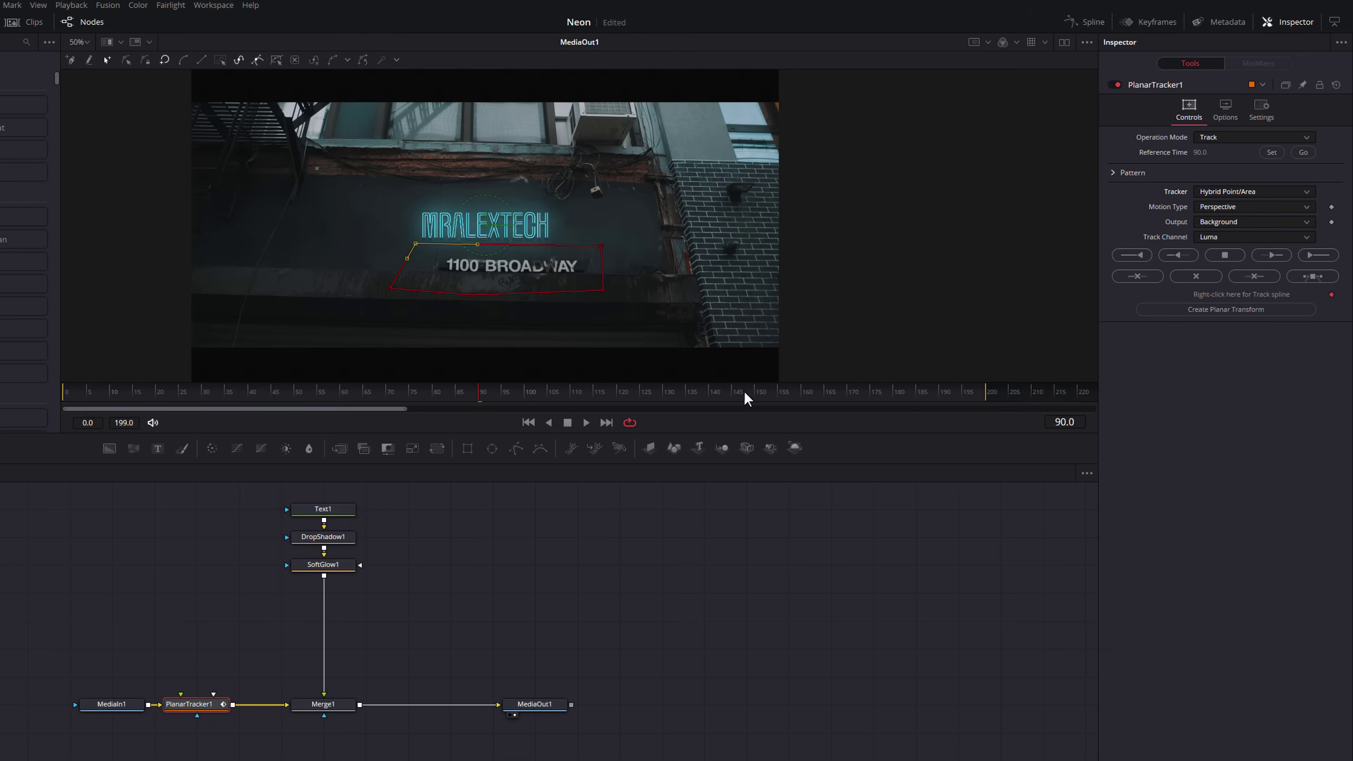
- Track 1100 BROADWAY forward and back to the start, then create and place PlanarTransform1
{"action": "left_click", "coordinate": [1314, 252]}
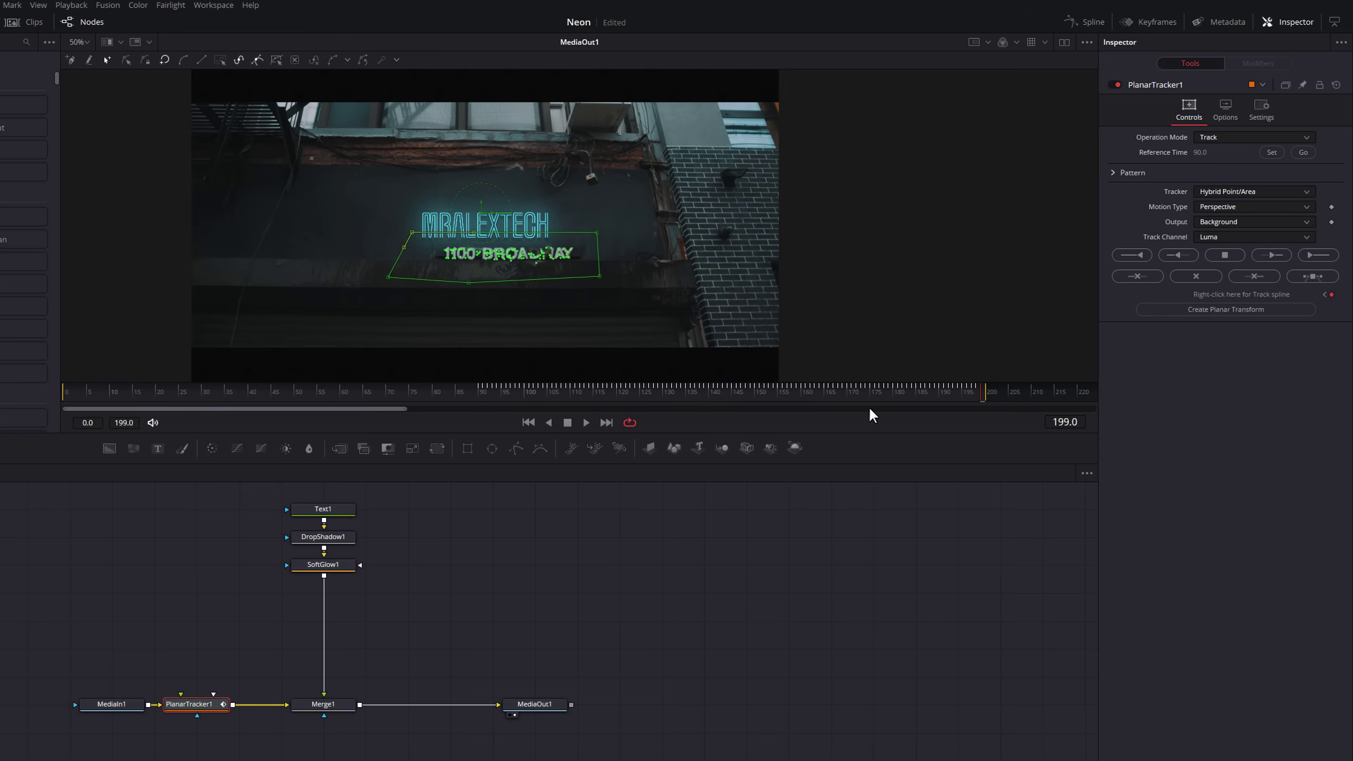
{"action": "left_click", "coordinate": [1304, 152]}
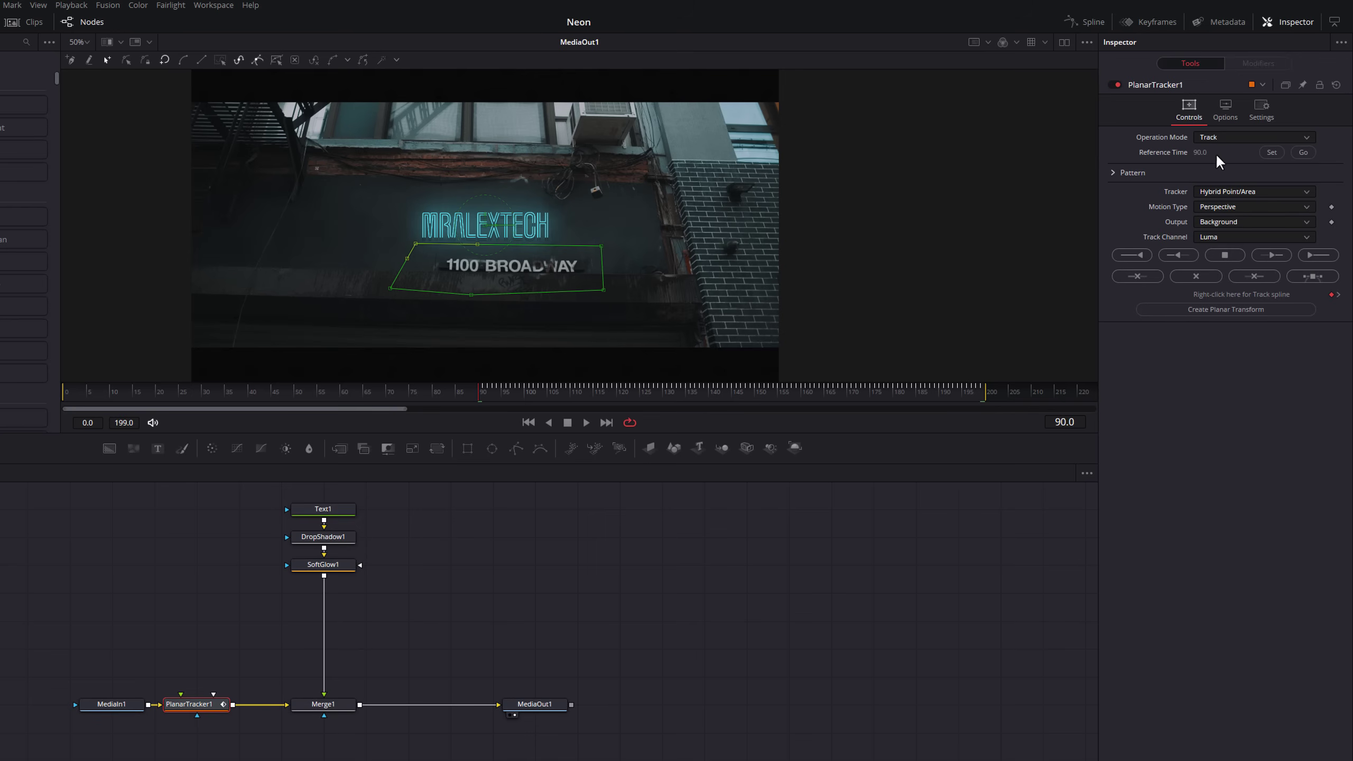
{"action": "left_click", "coordinate": [1127, 253]}
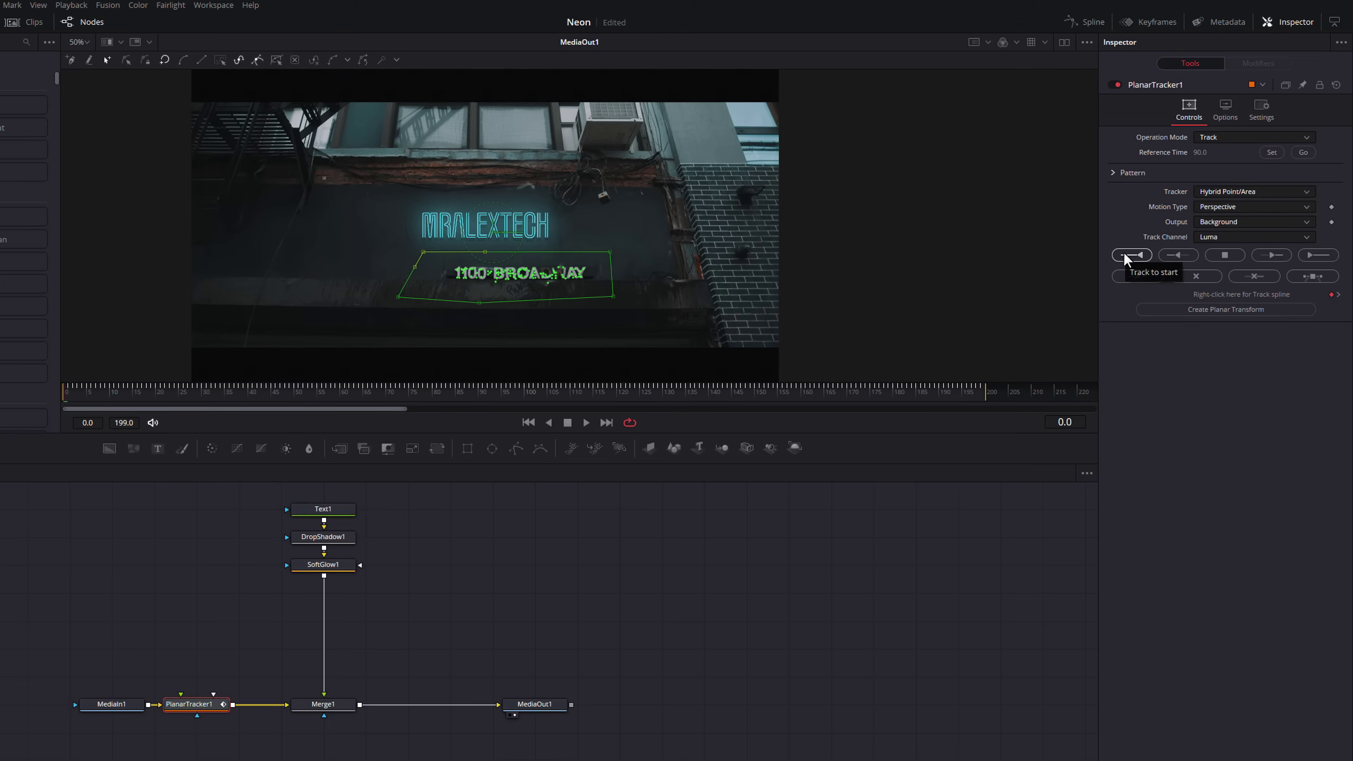
{"action": "left_click", "coordinate": [1233, 309]}
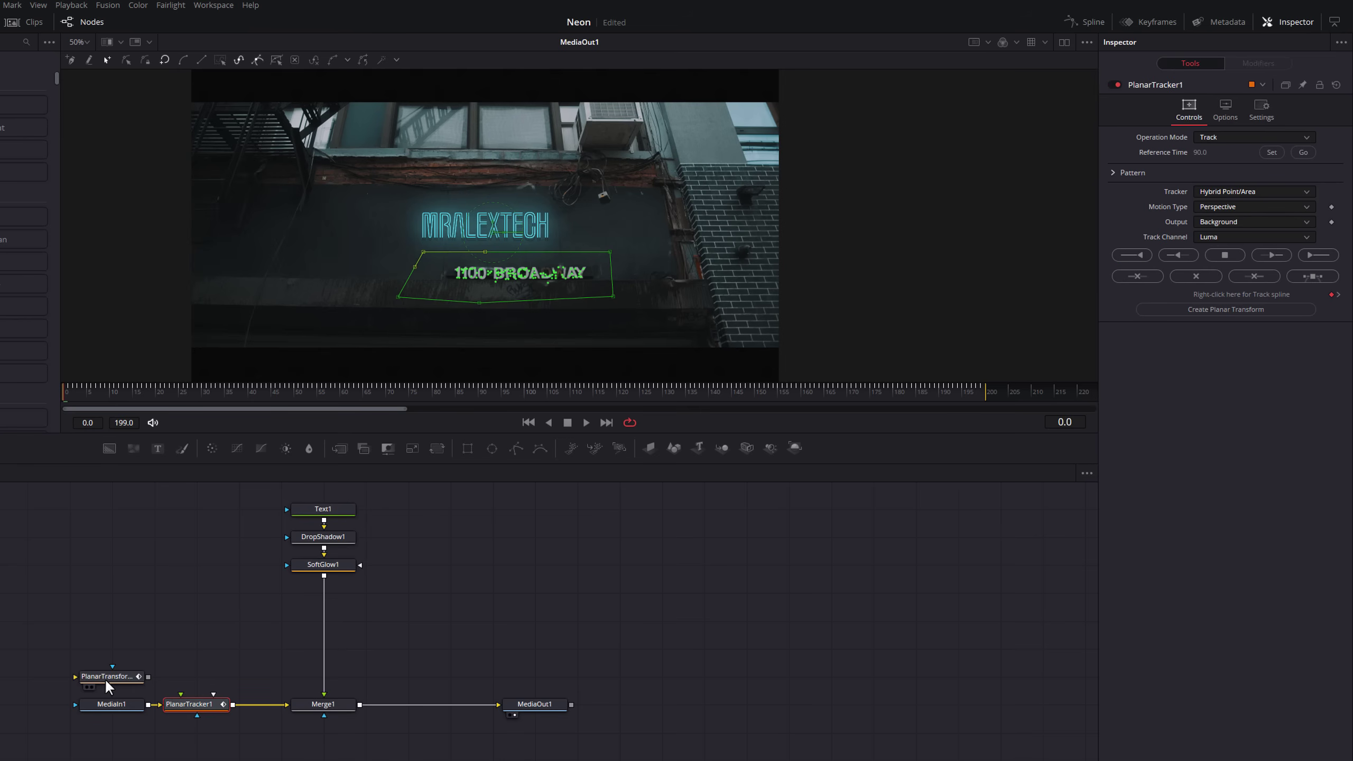
{"action": "left_click", "coordinate": [124, 671]}
- Insert PlanarTransform1 between SoftGlow1 and Merge1
{"action": "mouse_move", "coordinate": [124, 668]}
{"action": "left_mouse_down"}
{"action": "mouse_move", "coordinate": [155, 655]}
{"action": "mouse_move", "coordinate": [141, 659]}
{"action": "left_mouse_up"}
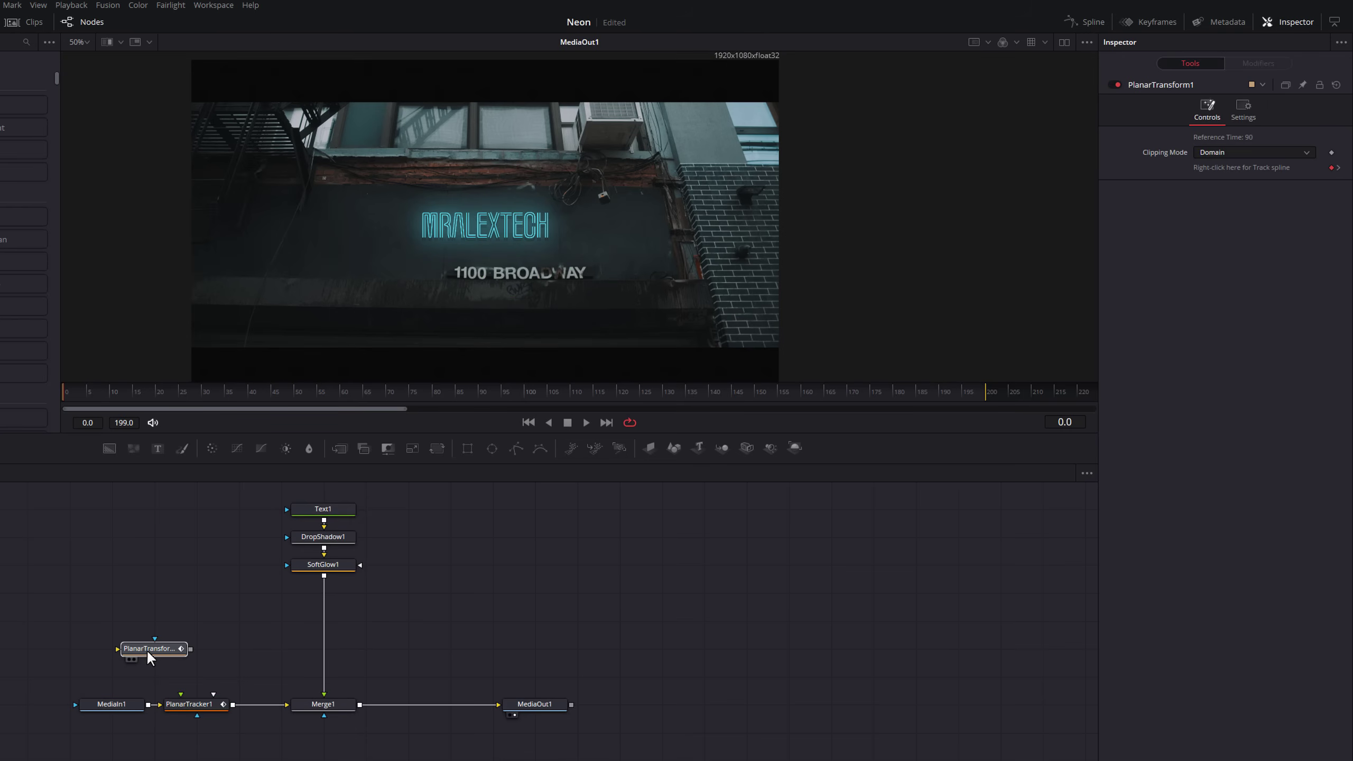
{"action": "mouse_move", "coordinate": [148, 647]}
{"action": "left_mouse_down"}
{"action": "mouse_move", "coordinate": [211, 618]}
{"action": "mouse_move", "coordinate": [317, 619]}
{"action": "left_mouse_up"}
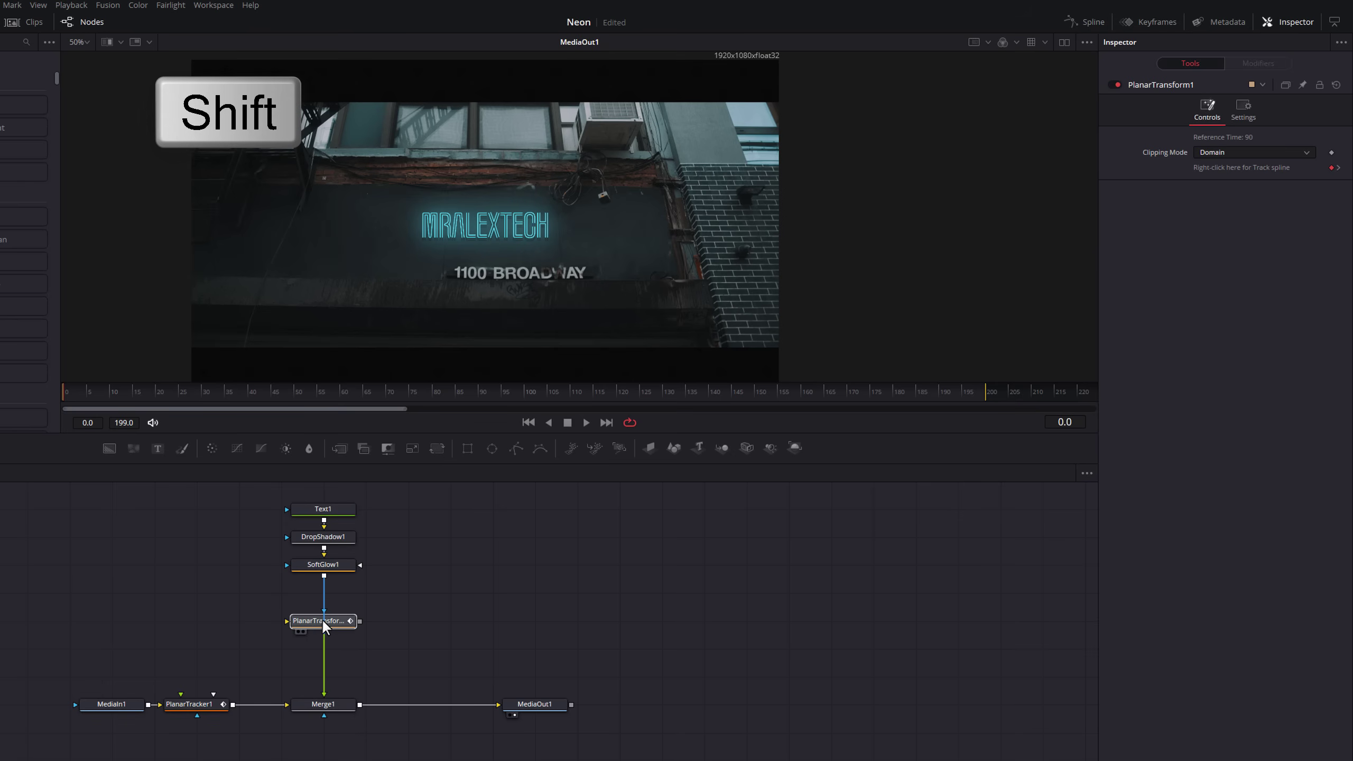
{"action": "left_click_drag", "start_coordinate": [322, 619], "coordinate": [322, 618]}
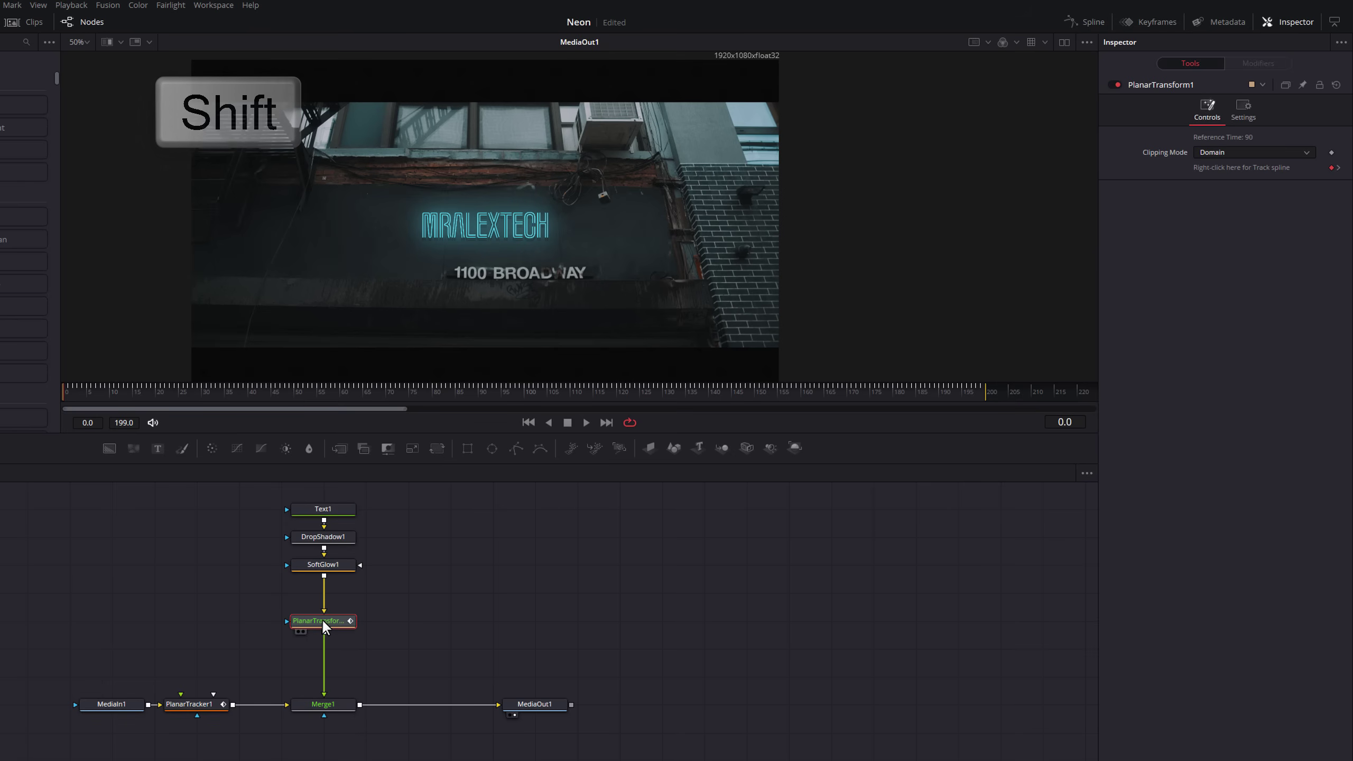
- Play the composite from the first frame, then delete PlanarTransform1
{"action": "left_click_drag", "start_coordinate": [391, 390], "coordinate": [65, 399]}
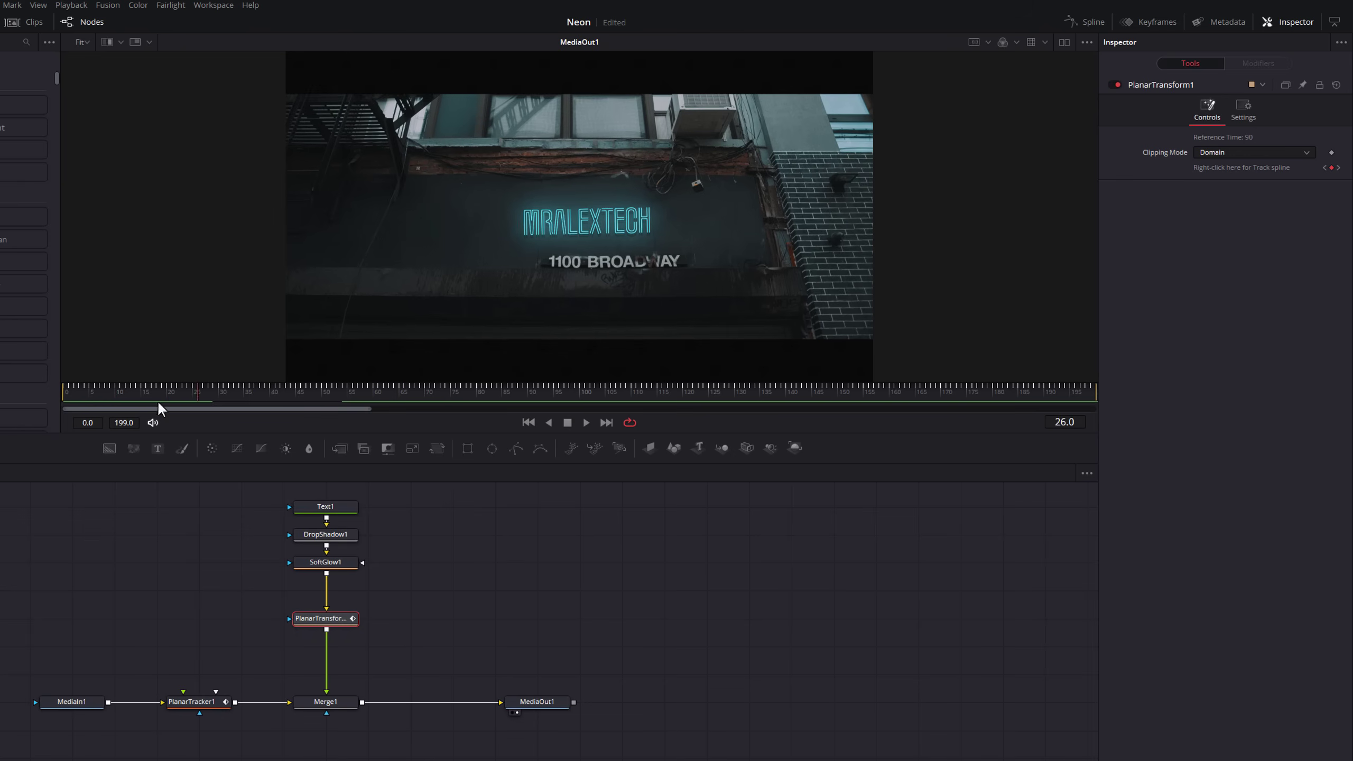
{"action": "key", "text": "space"}
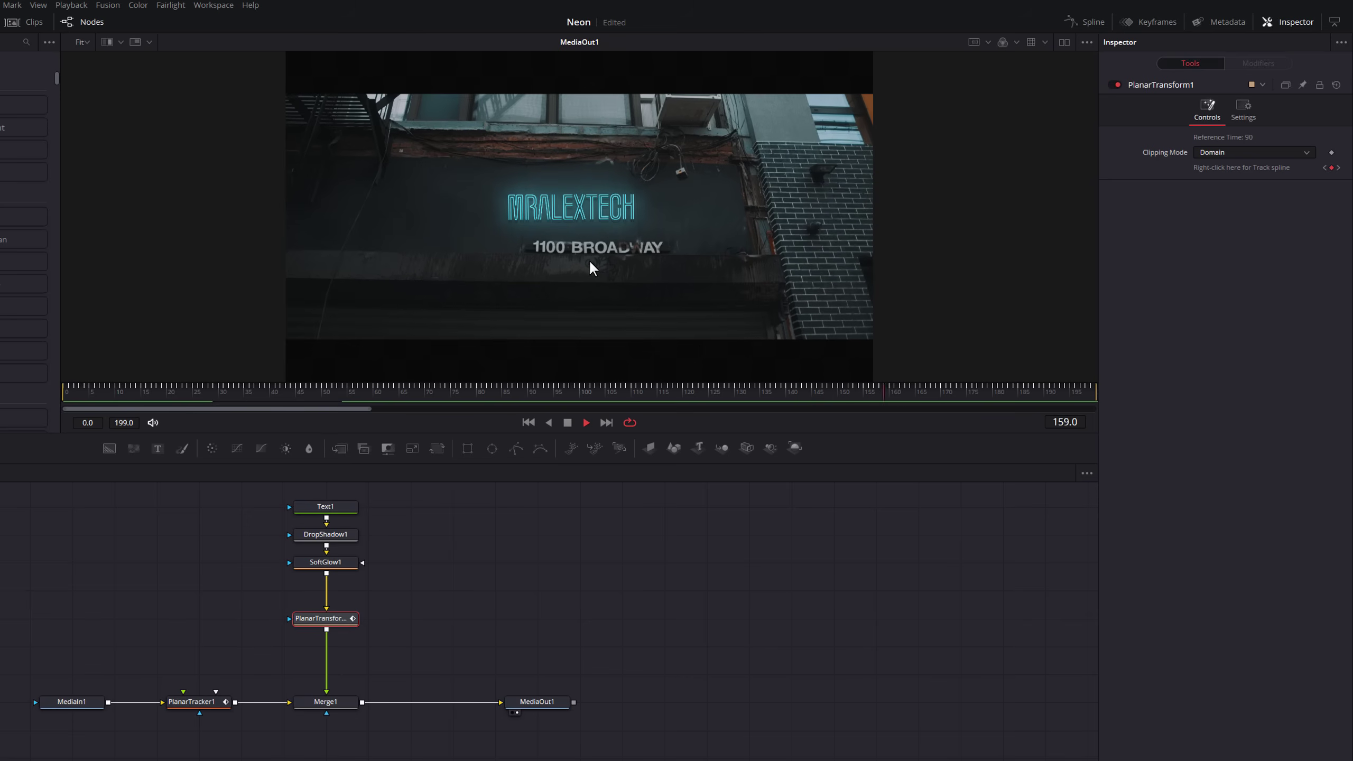
{"action": "key", "text": "space"}
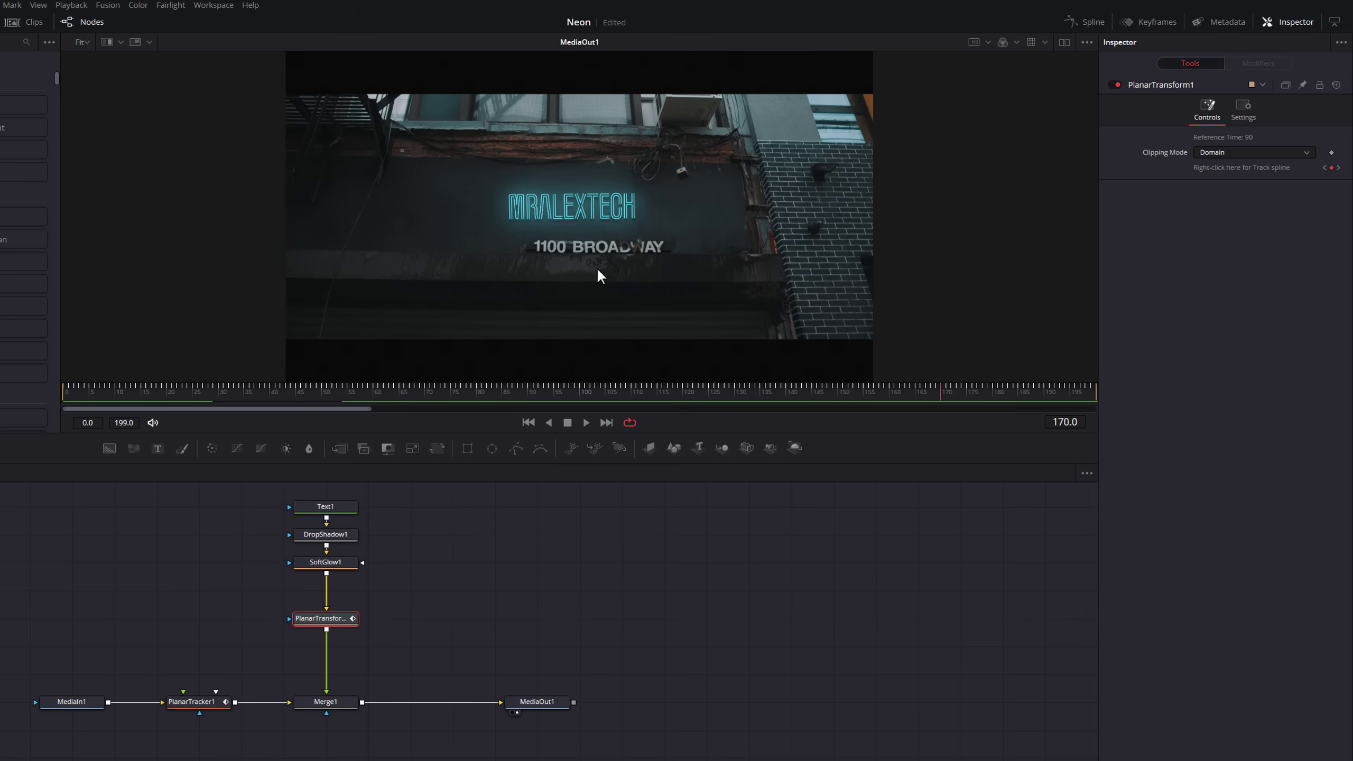
{"action": "mouse_move", "coordinate": [323, 619]}
{"action": "key", "text": "Delete"}
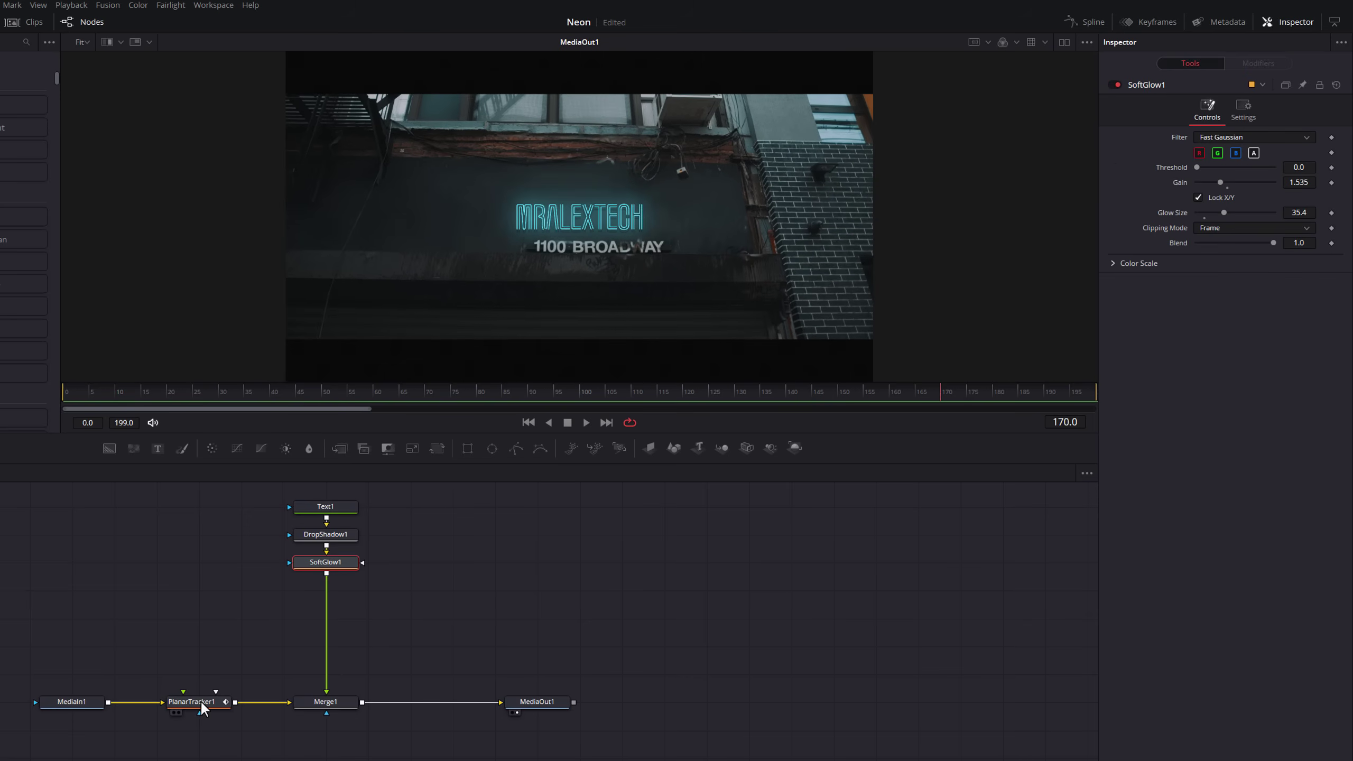
{"action": "left_click", "coordinate": [200, 701]}
- Save the project and delete PlanarTracker1 so MediaIn1 feeds Merge1 directly
{"action": "key", "text": "ctrl+s"}
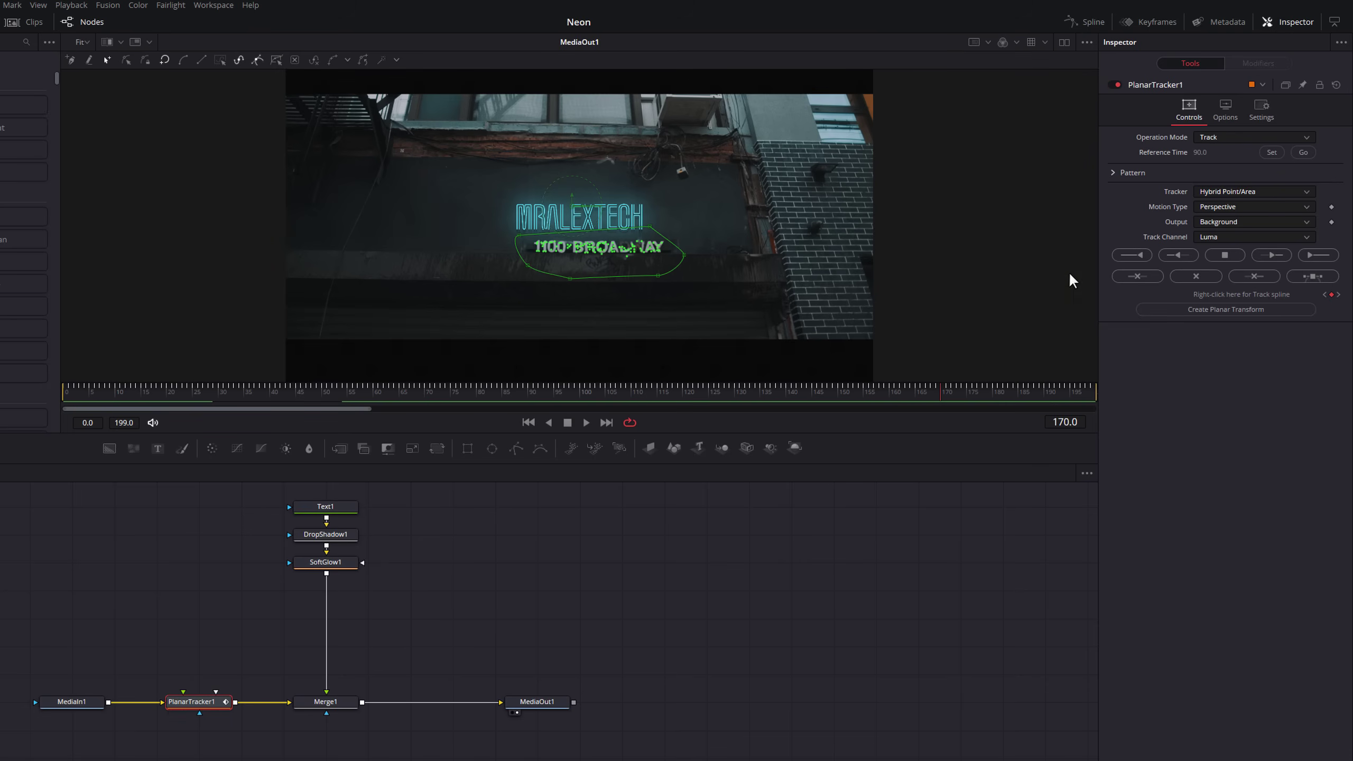
{"action": "left_click", "coordinate": [1215, 207]}
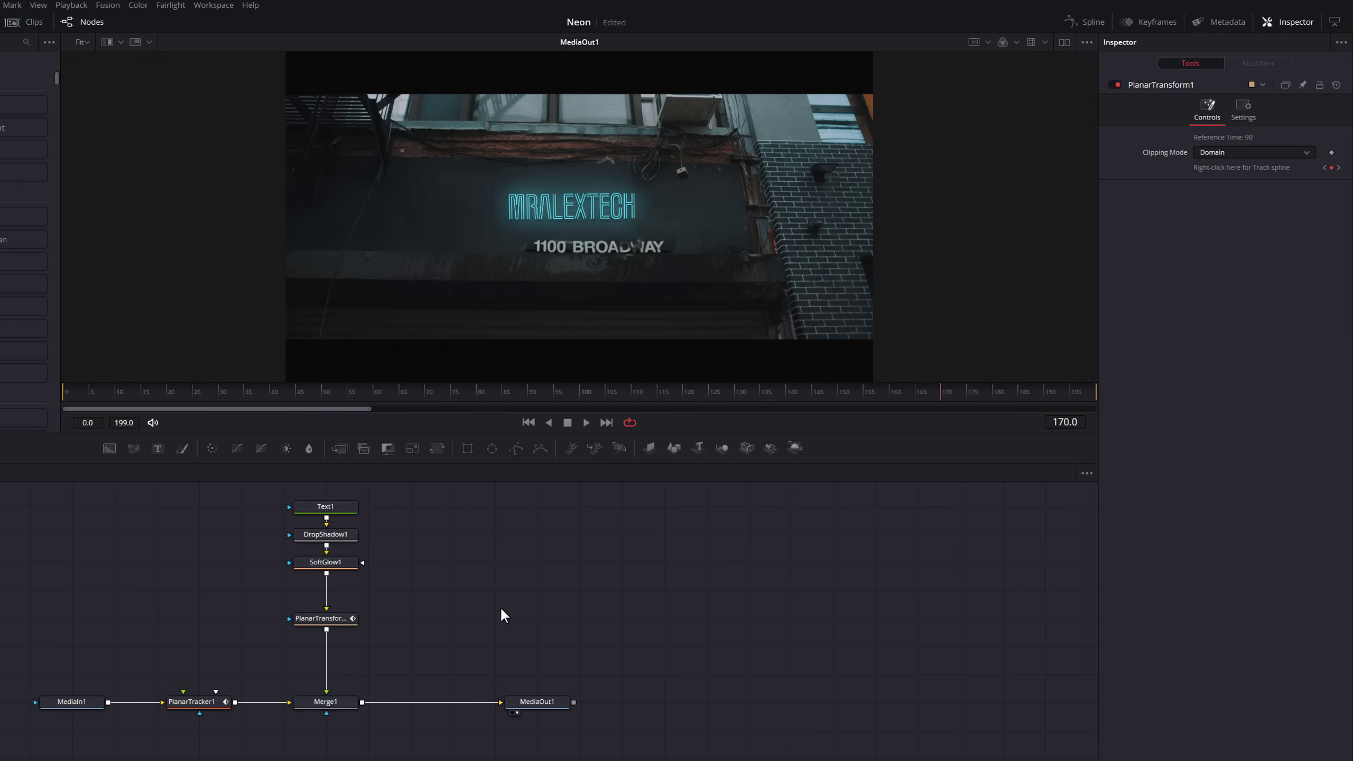
{"action": "left_click", "coordinate": [190, 701]}
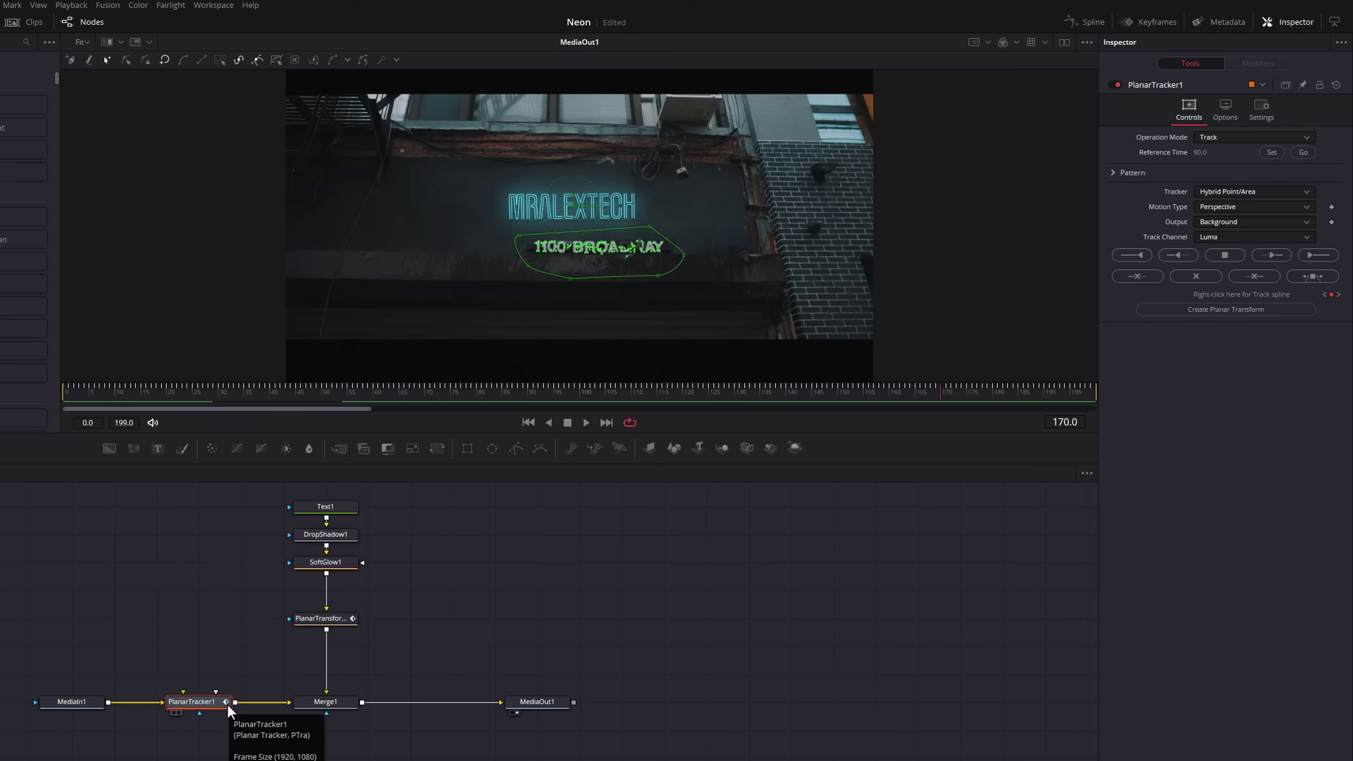
{"action": "key", "text": "Delete"}
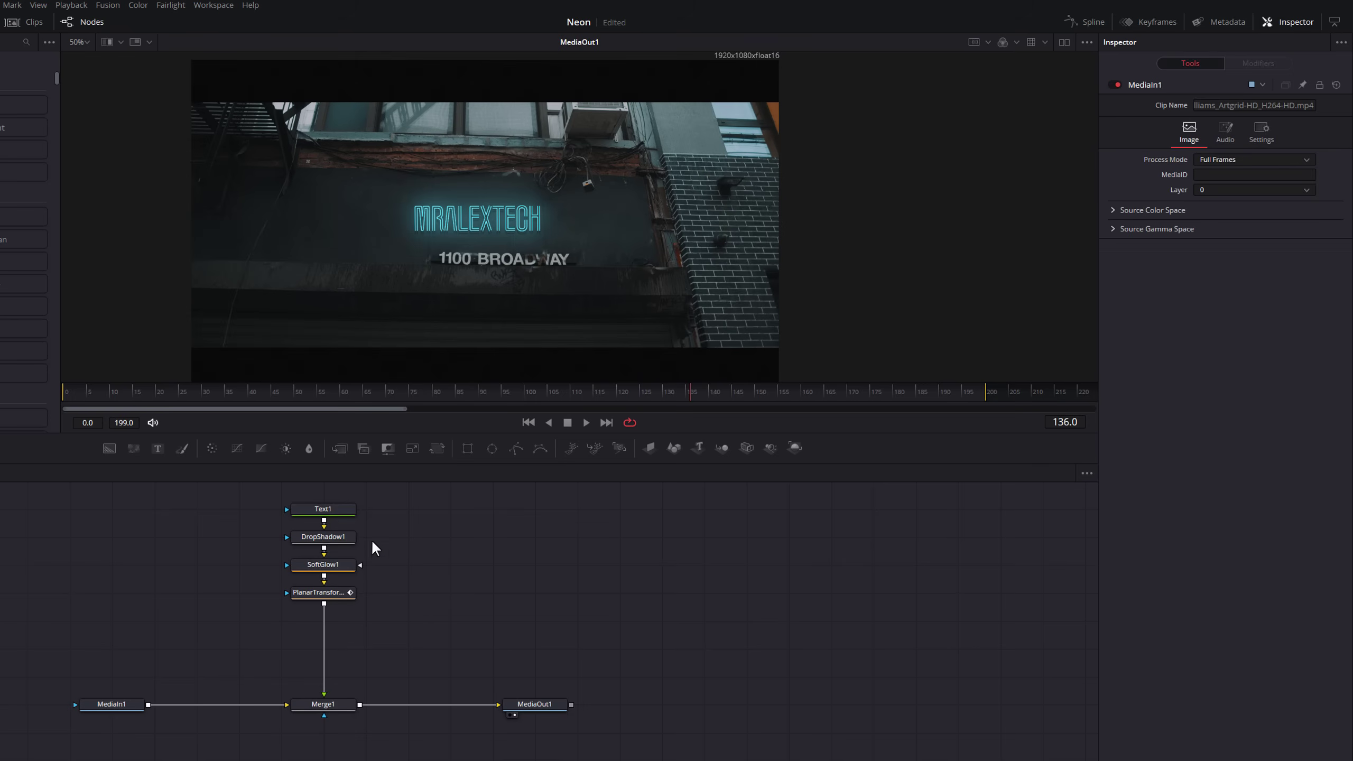
{"action": "left_click", "coordinate": [322, 512]}
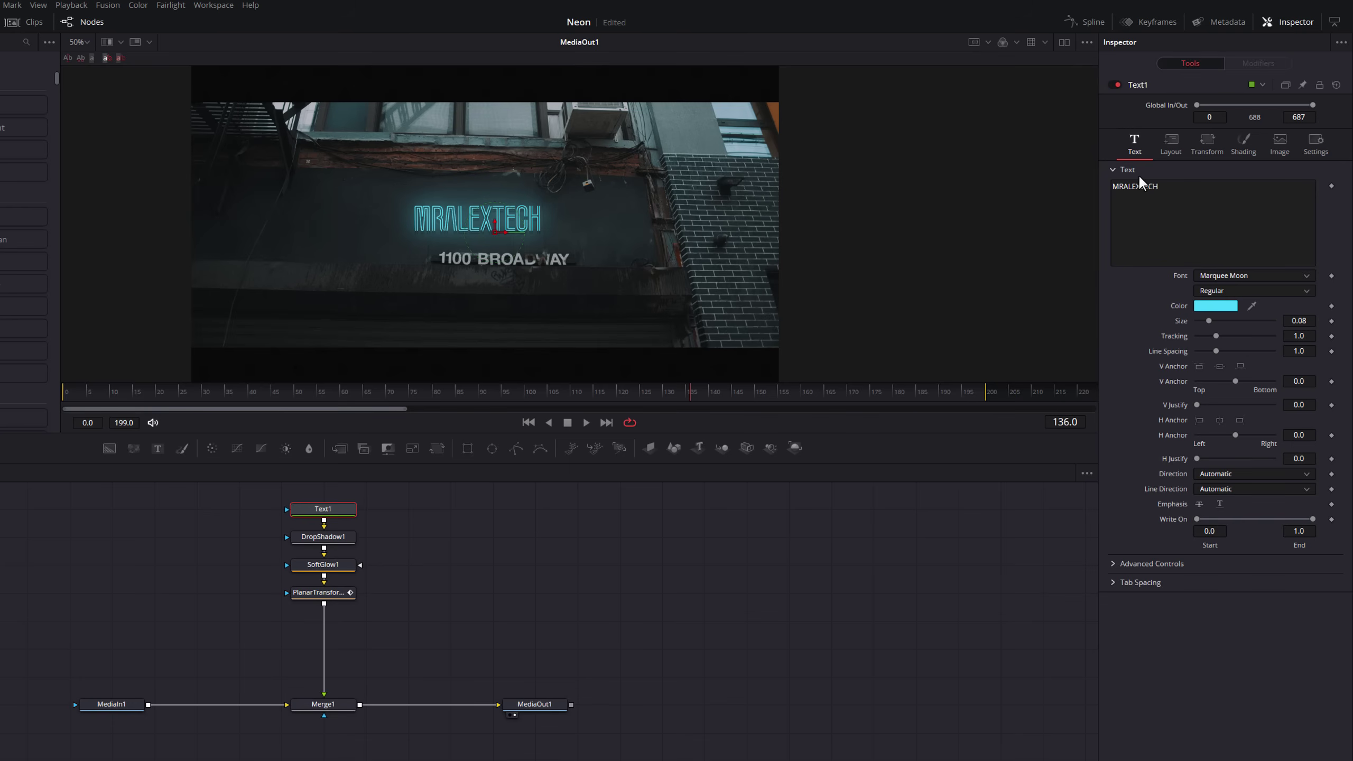
- Move the MRALEXTECH text left, changing Text1's Center X from 0.306 to 0.294
{"action": "left_click", "coordinate": [1169, 148]}
{"action": "left_click_drag", "start_coordinate": [495, 224], "coordinate": [368, 217]}
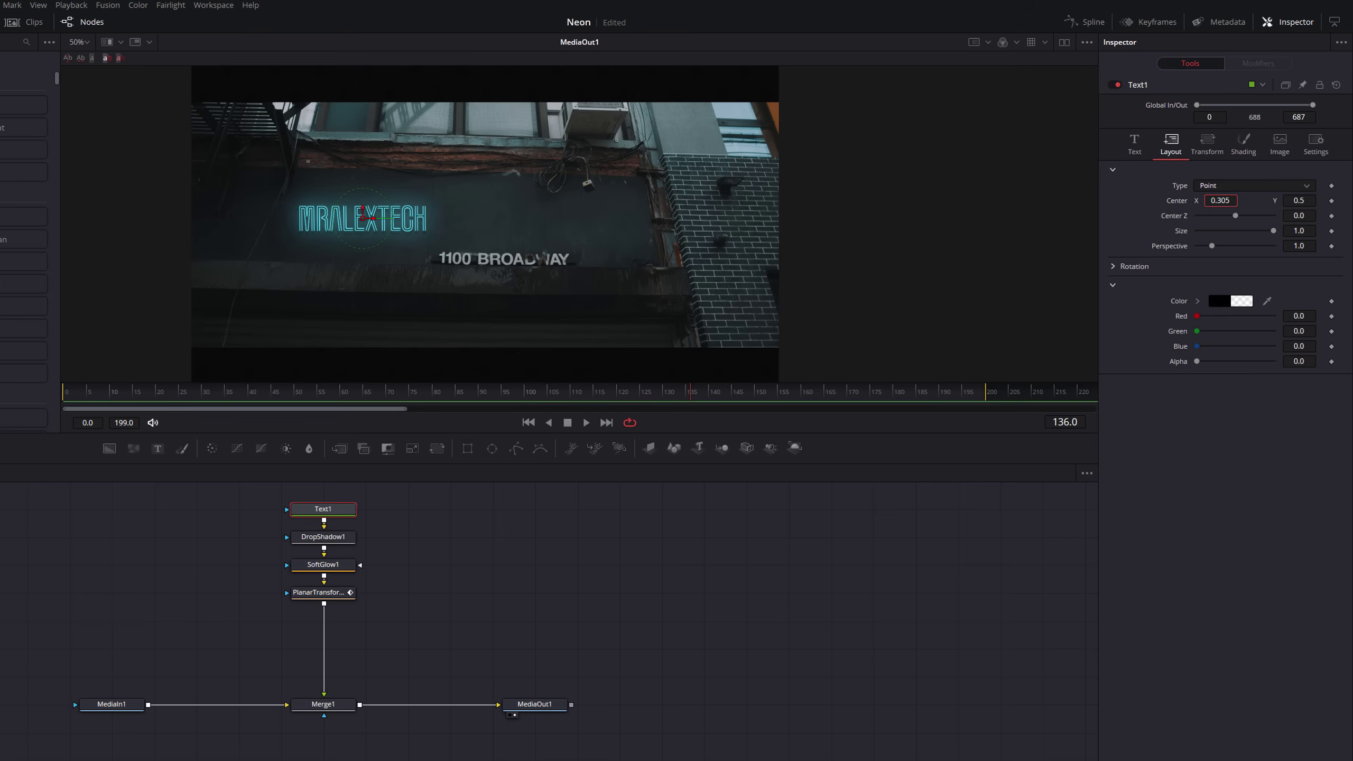
{"action": "left_click_drag", "start_coordinate": [368, 218], "coordinate": [367, 216]}
{"action": "scroll", "coordinate": [425, 186], "scroll_direction": "up", "scroll_amount": 3}
{"action": "scroll", "coordinate": [405, 205], "scroll_direction": "up", "scroll_amount": 2}
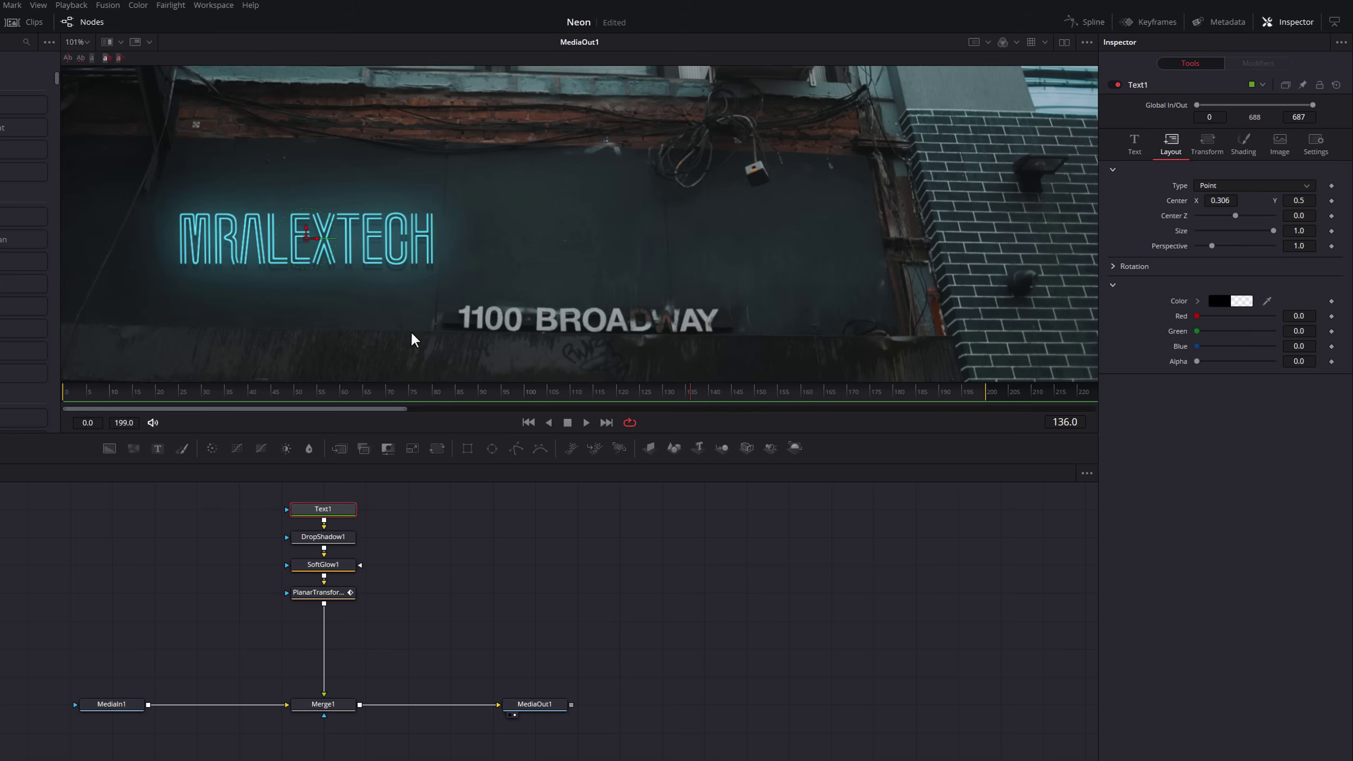
{"action": "left_click", "coordinate": [1227, 203]}
{"action": "key", "text": "Home"}
{"action": "key", "text": "Down"}
{"action": "key", "text": "Down"}
{"action": "key", "text": "Down"}
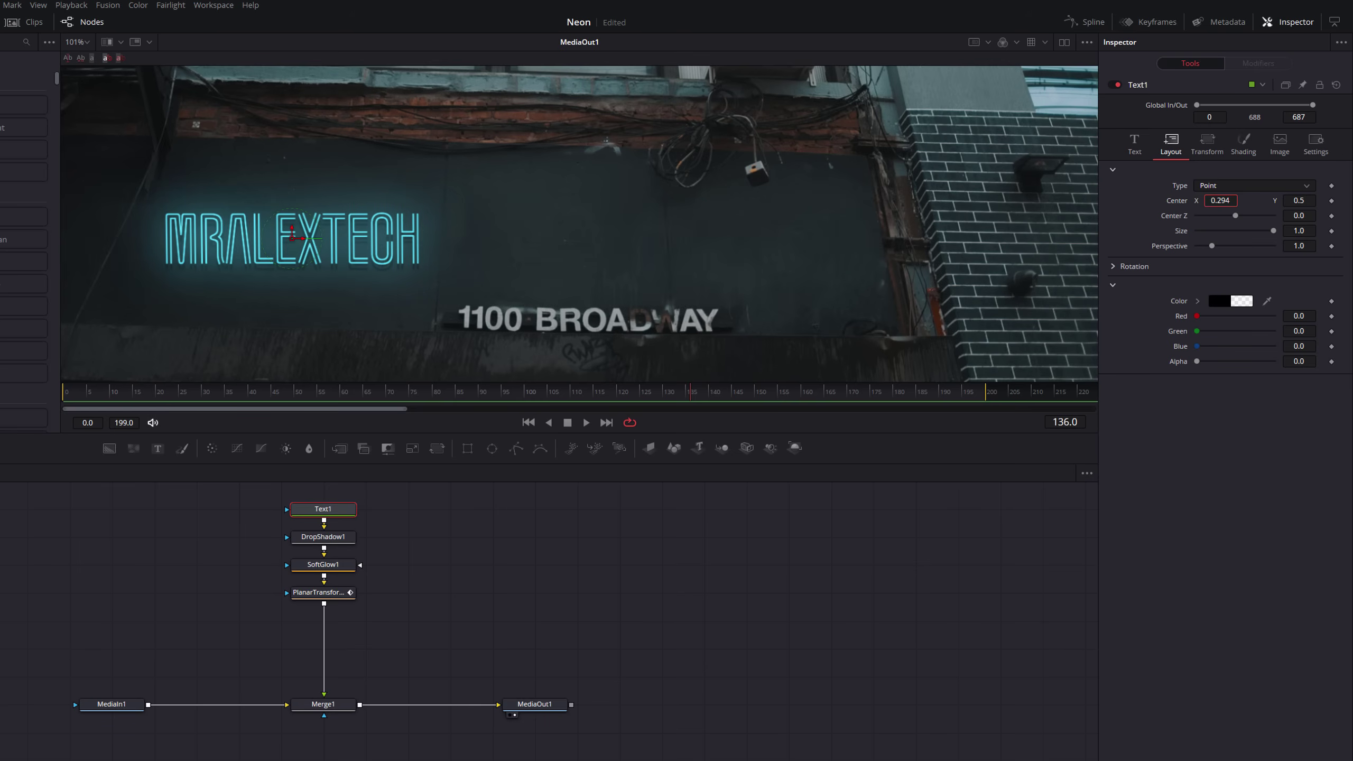
{"action": "left_click", "coordinate": [1112, 267]}
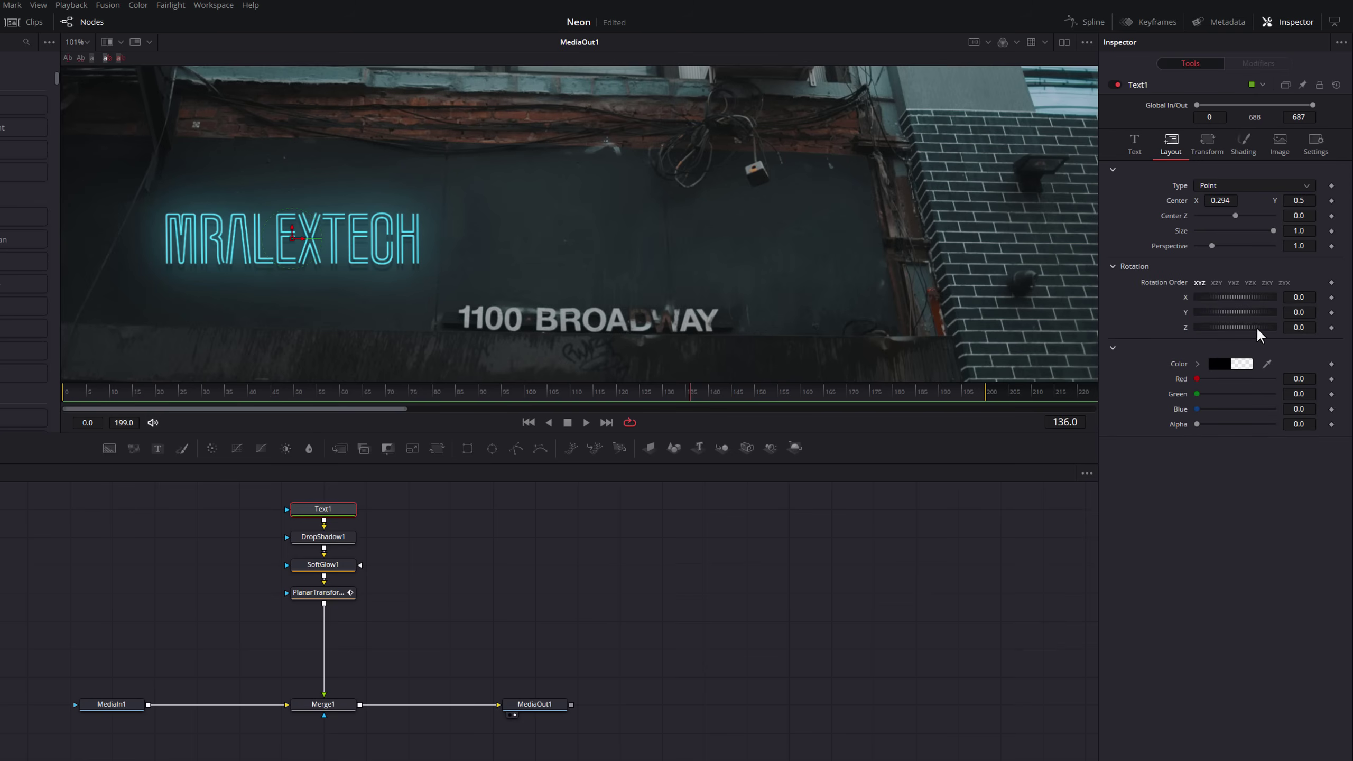
- Nudge the text right to Center X 0.297 and set Rotation Y -5.0, Z -1.5
{"action": "left_click_drag", "start_coordinate": [1312, 329], "coordinate": [1288, 328]}
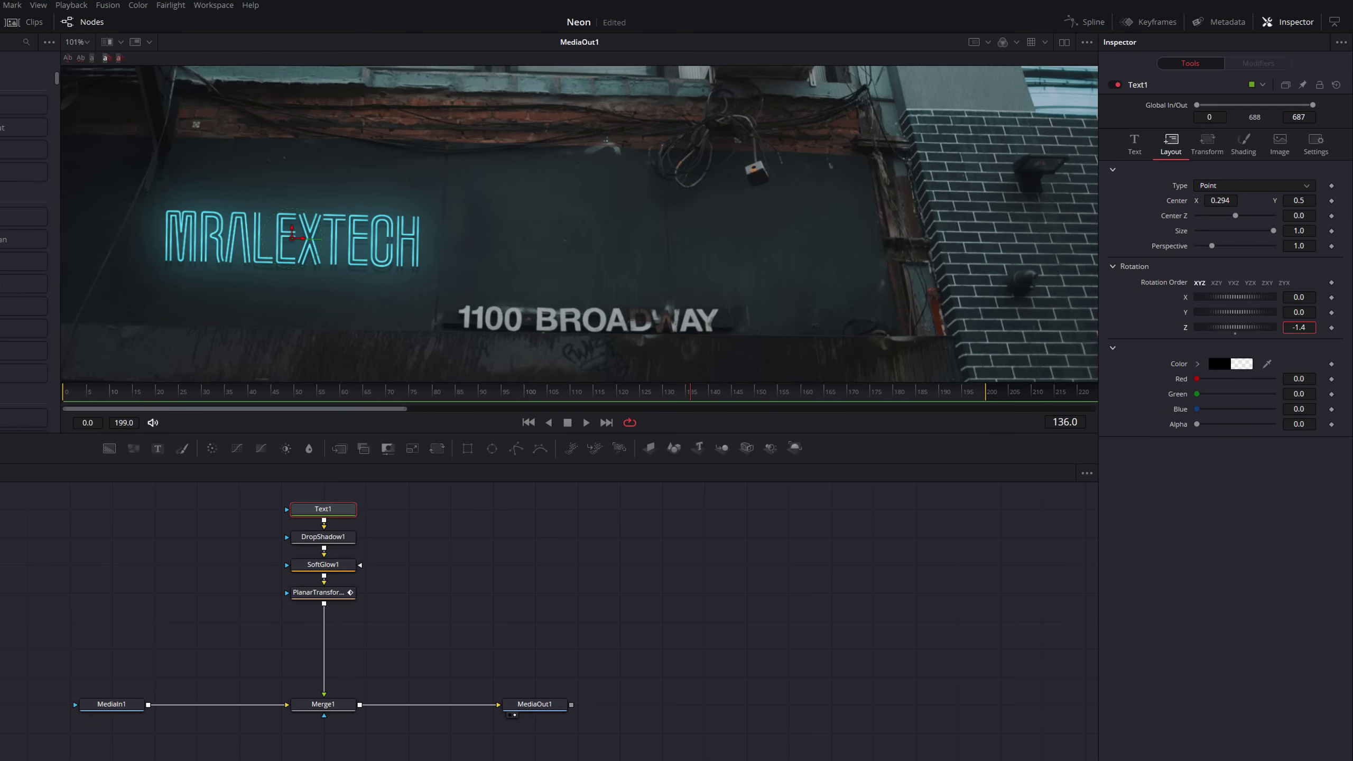
{"action": "left_click_drag", "start_coordinate": [1287, 328], "coordinate": [1311, 328]}
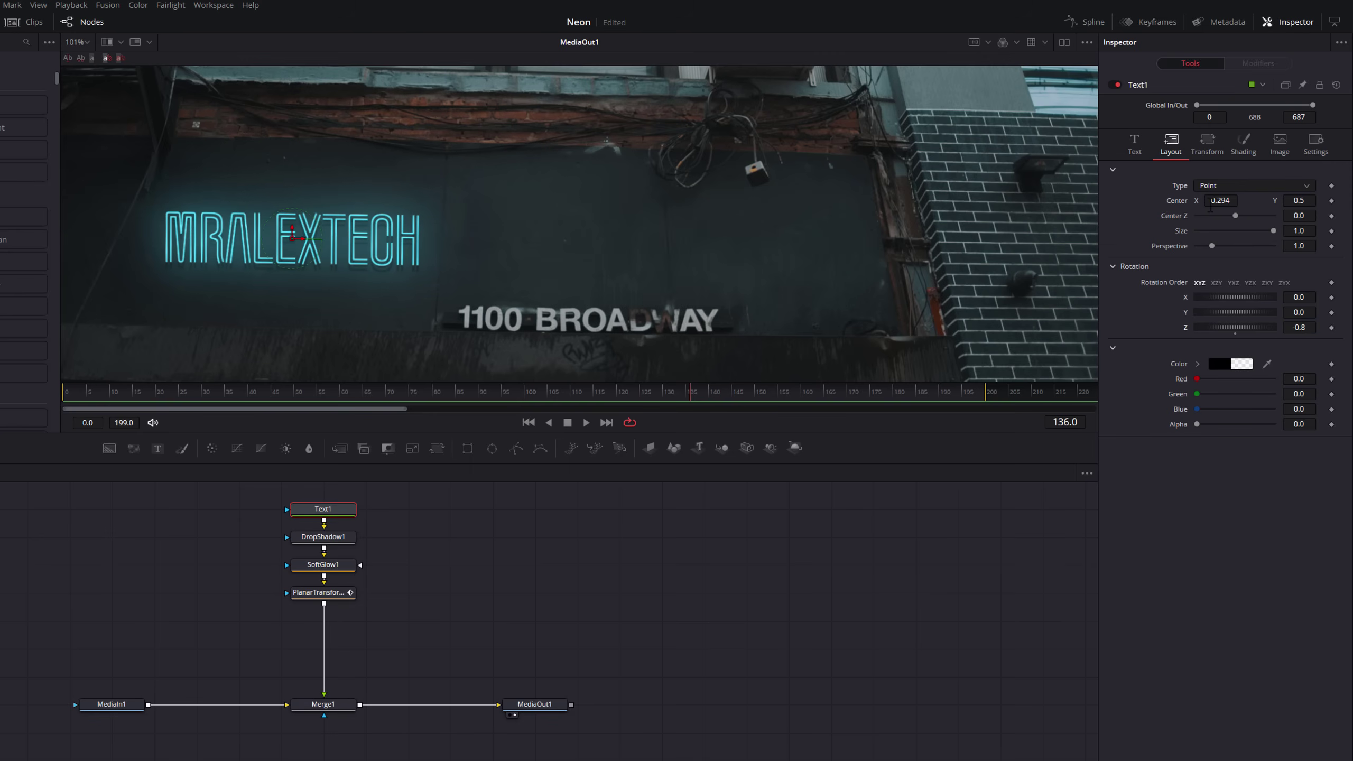
{"action": "left_click_drag", "start_coordinate": [1214, 202], "coordinate": [1270, 200]}
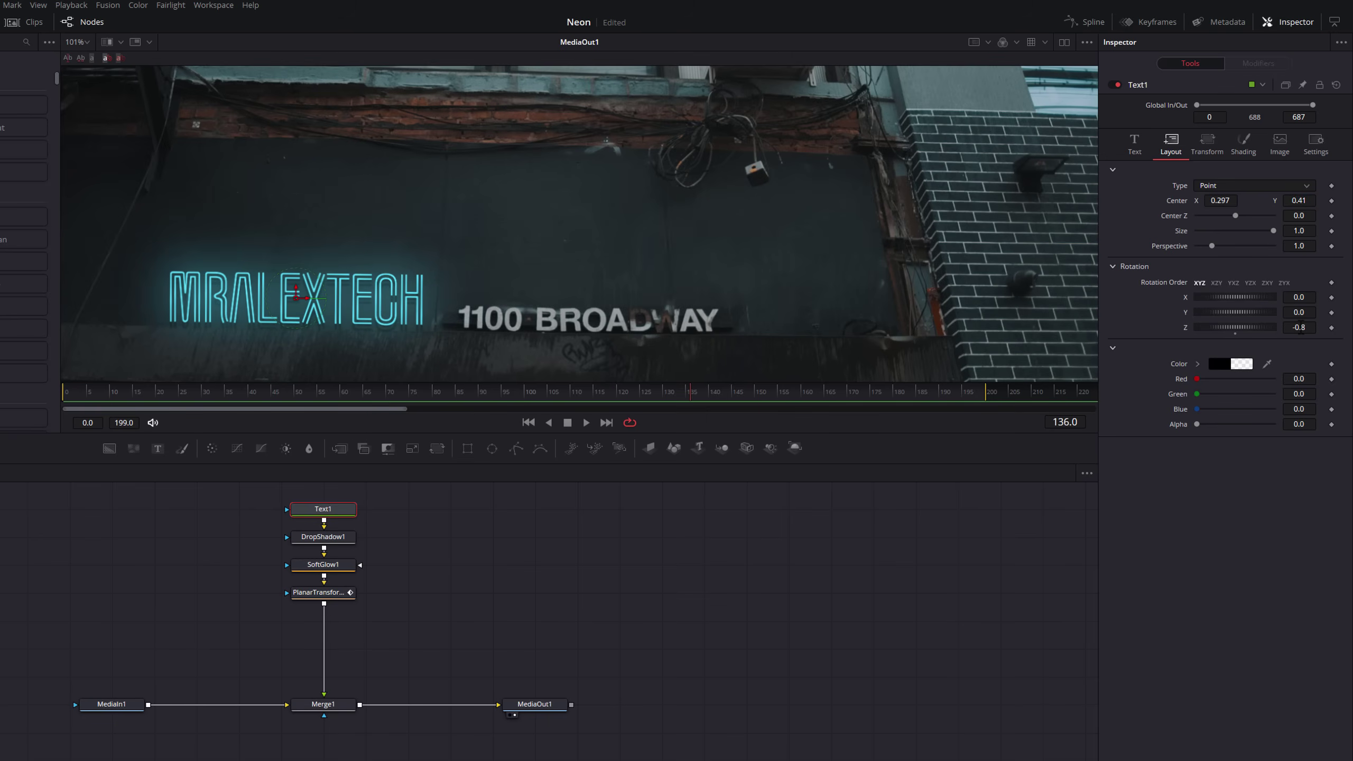
{"action": "left_click_drag", "start_coordinate": [1301, 328], "coordinate": [1289, 328]}
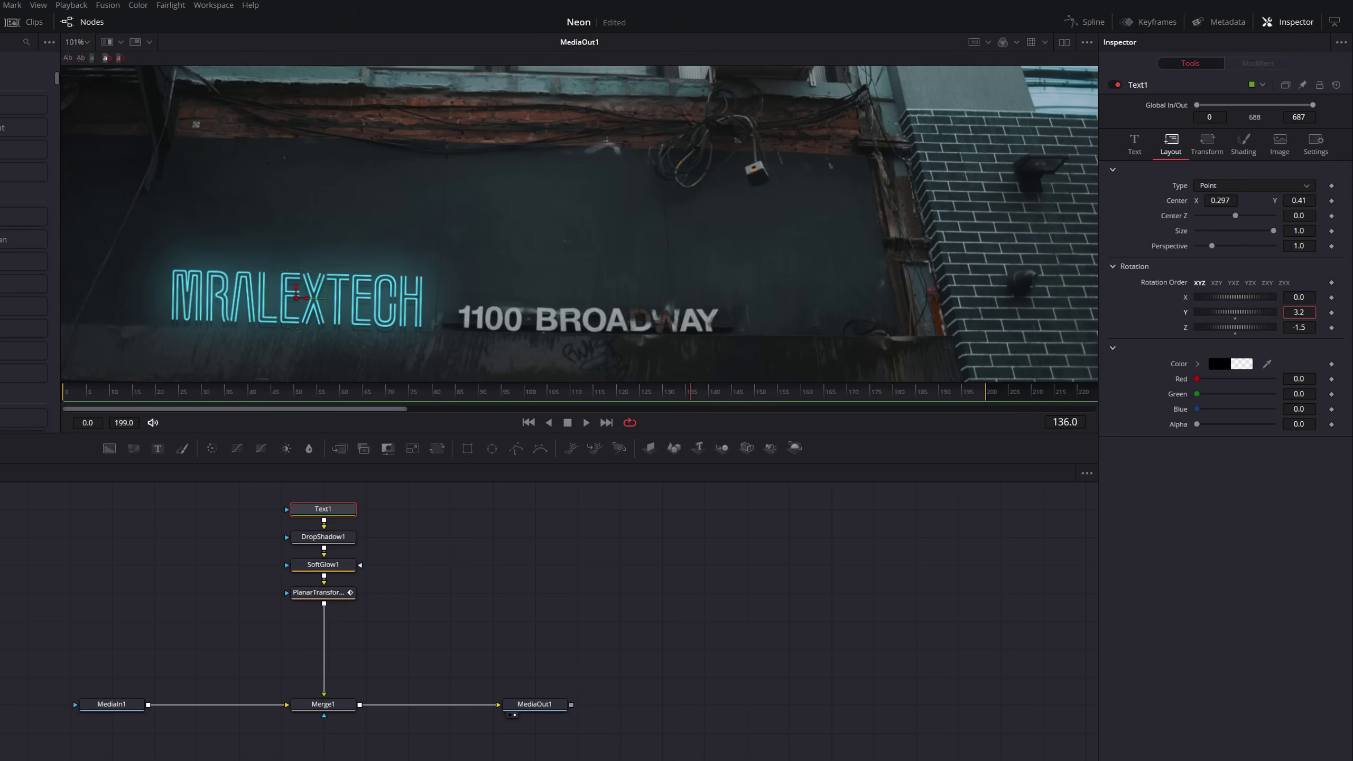
{"action": "mouse_move", "coordinate": [1308, 311]}
{"action": "left_mouse_down"}
{"action": "mouse_move", "coordinate": [1268, 313]}
{"action": "mouse_move", "coordinate": [1317, 313]}
{"action": "mouse_move", "coordinate": [1300, 312]}
{"action": "left_mouse_up"}
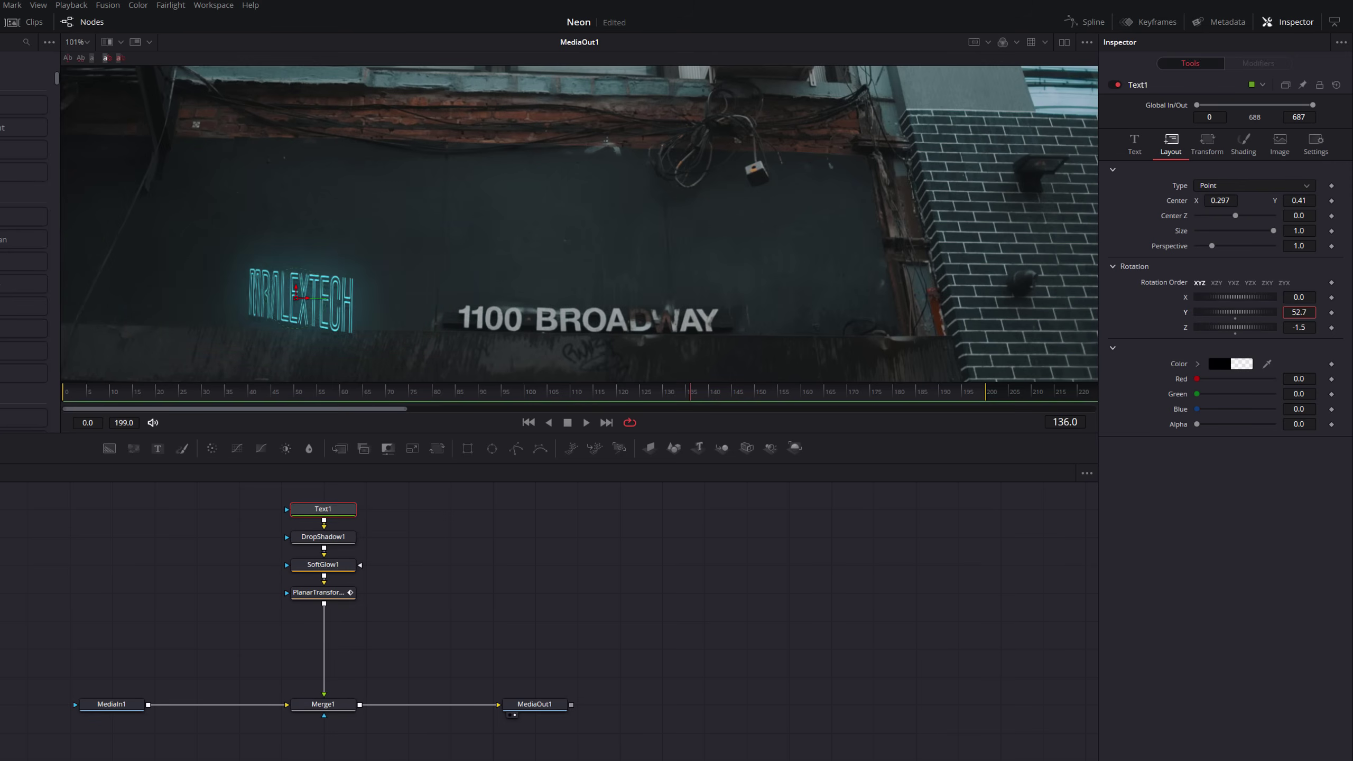
{"action": "left_click_drag", "start_coordinate": [1301, 312], "coordinate": [1285, 312]}
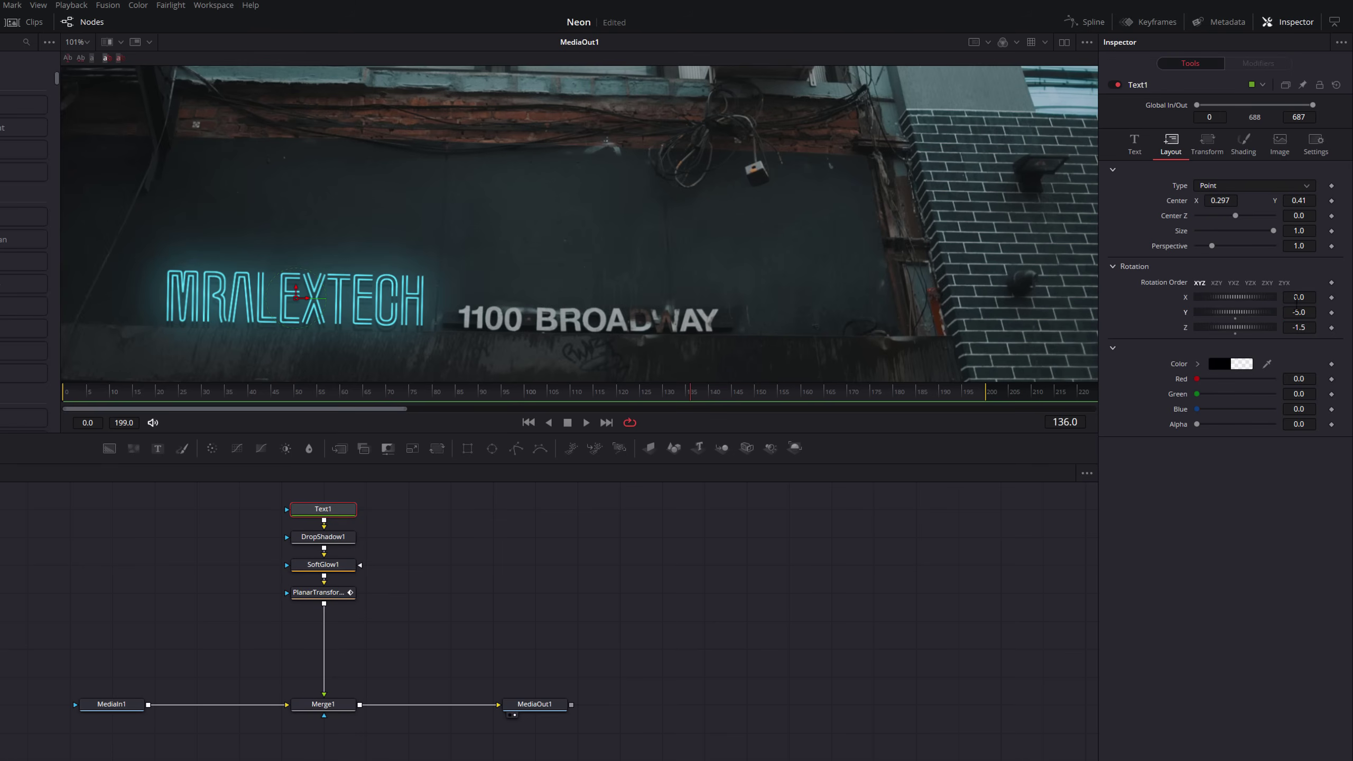
- Set the text's Rotation X to 11.7 and raise it to Center Y 0.495
{"action": "left_click", "coordinate": [1297, 297]}
{"action": "type", "text": "-12.7"}
{"action": "key", "text": "Return"}
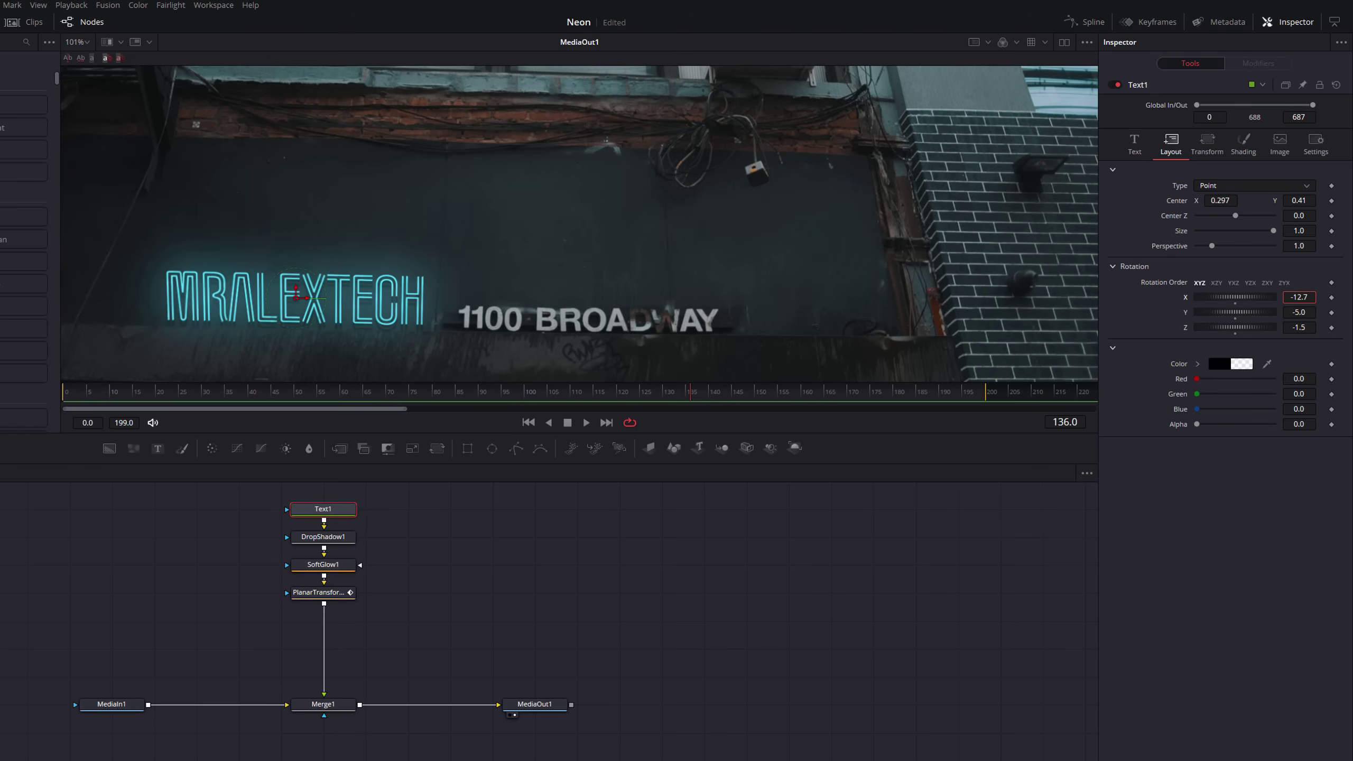
{"action": "type", "text": "9.3"}
{"action": "key", "text": "Return"}
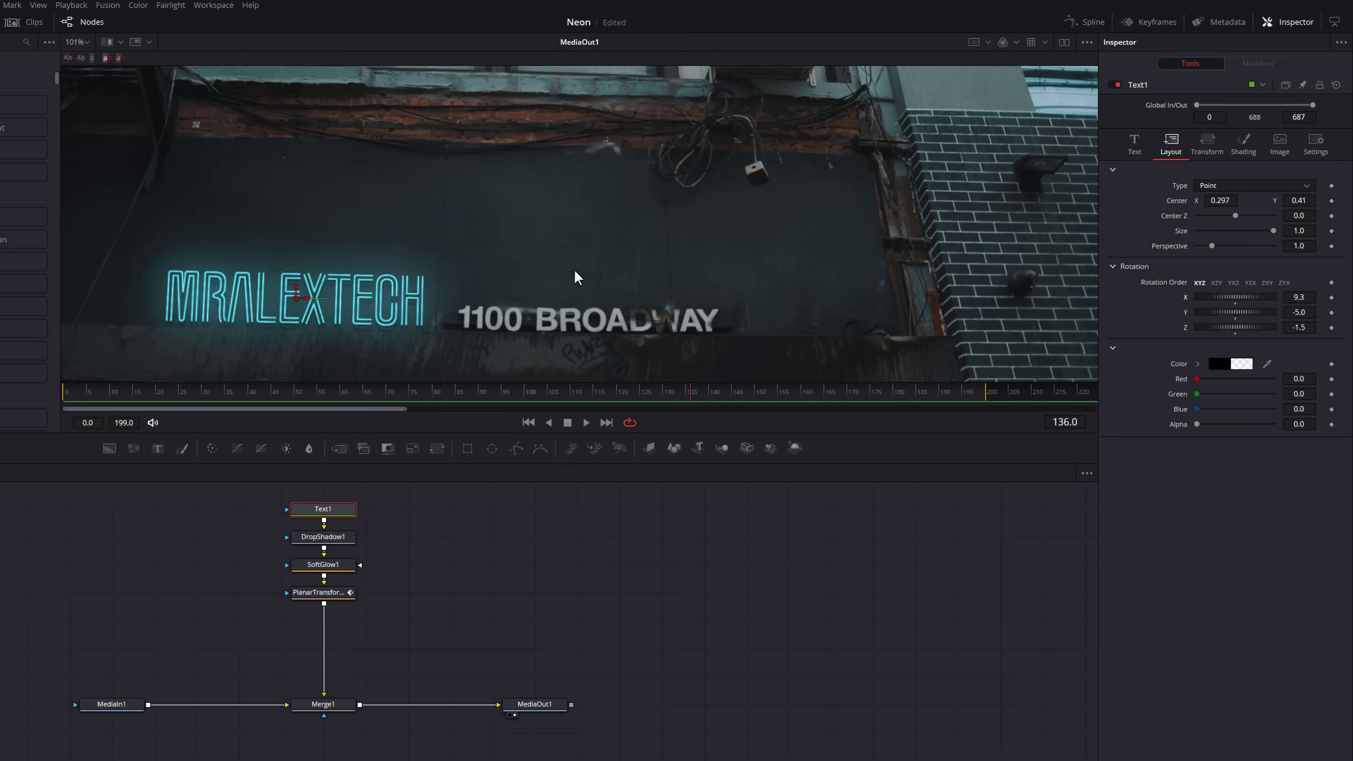
{"action": "left_click", "coordinate": [1294, 297]}
{"action": "type", "text": "11.7"}
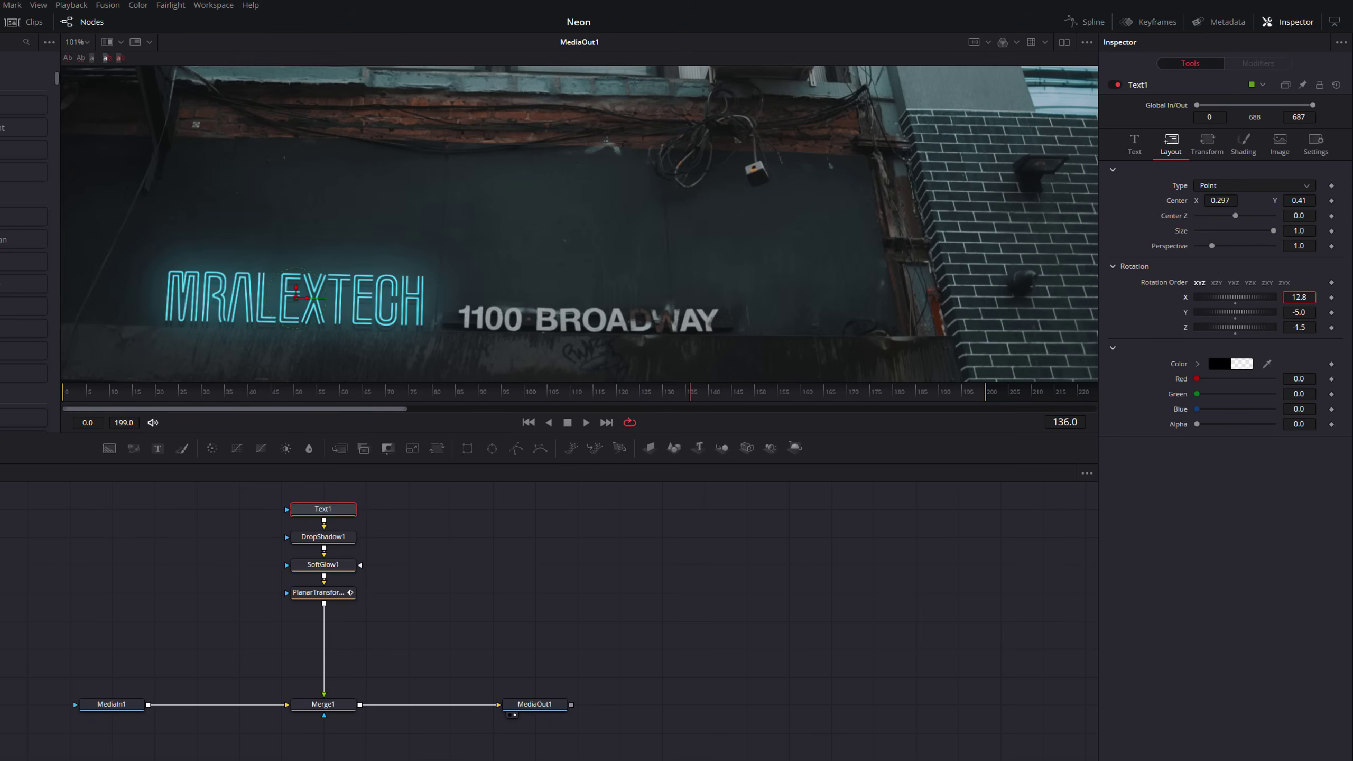
{"action": "key", "text": "Escape"}
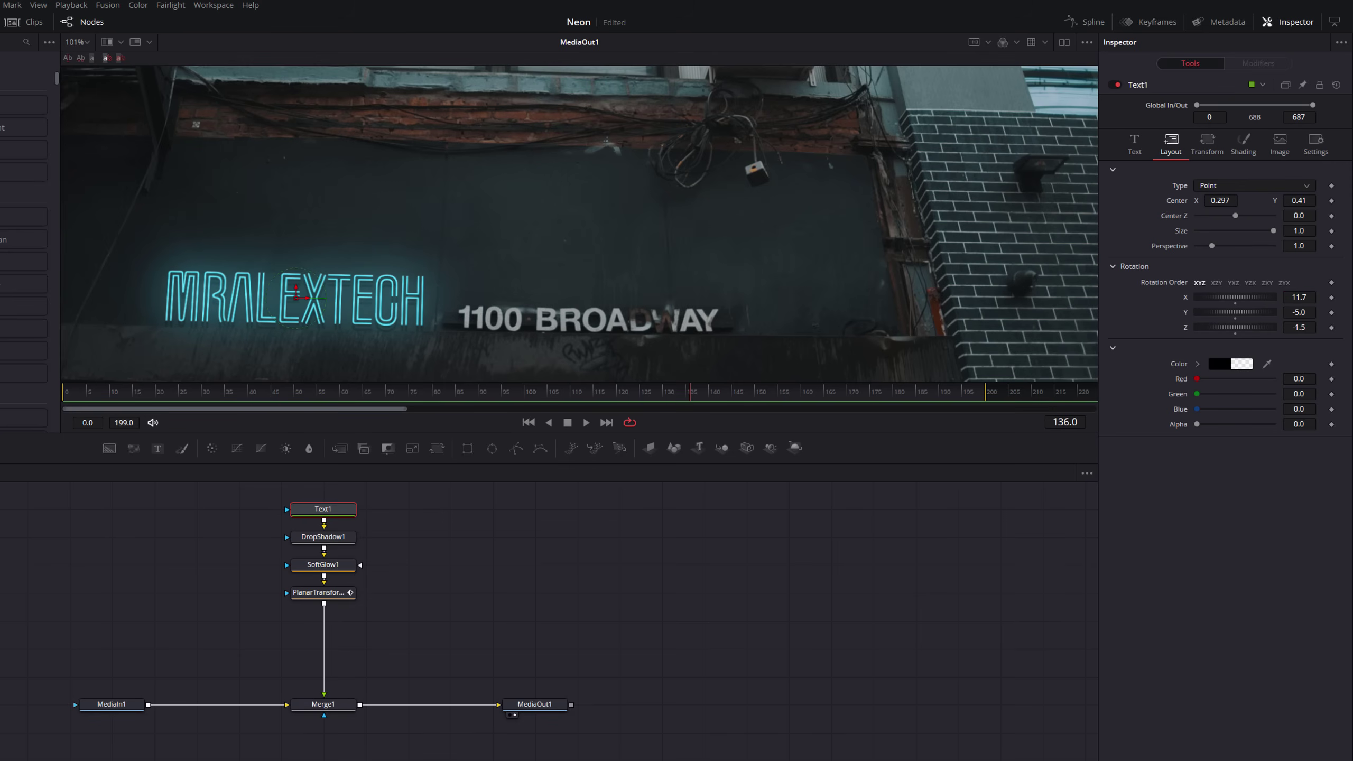
{"action": "type", "text": "0.492"}
{"action": "key", "text": "Return"}
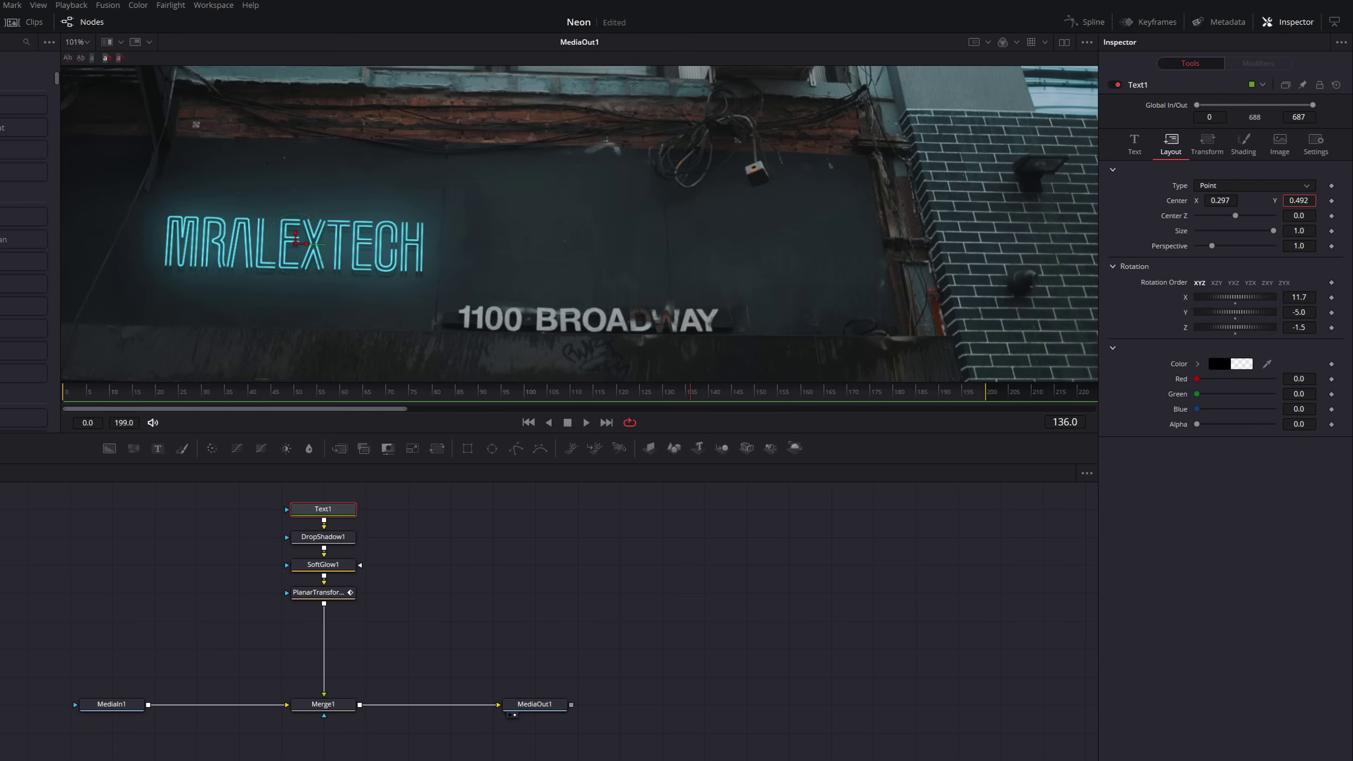
{"action": "key", "text": "BackSpace"}
{"action": "type", "text": "5"}
{"action": "key", "text": "Return"}
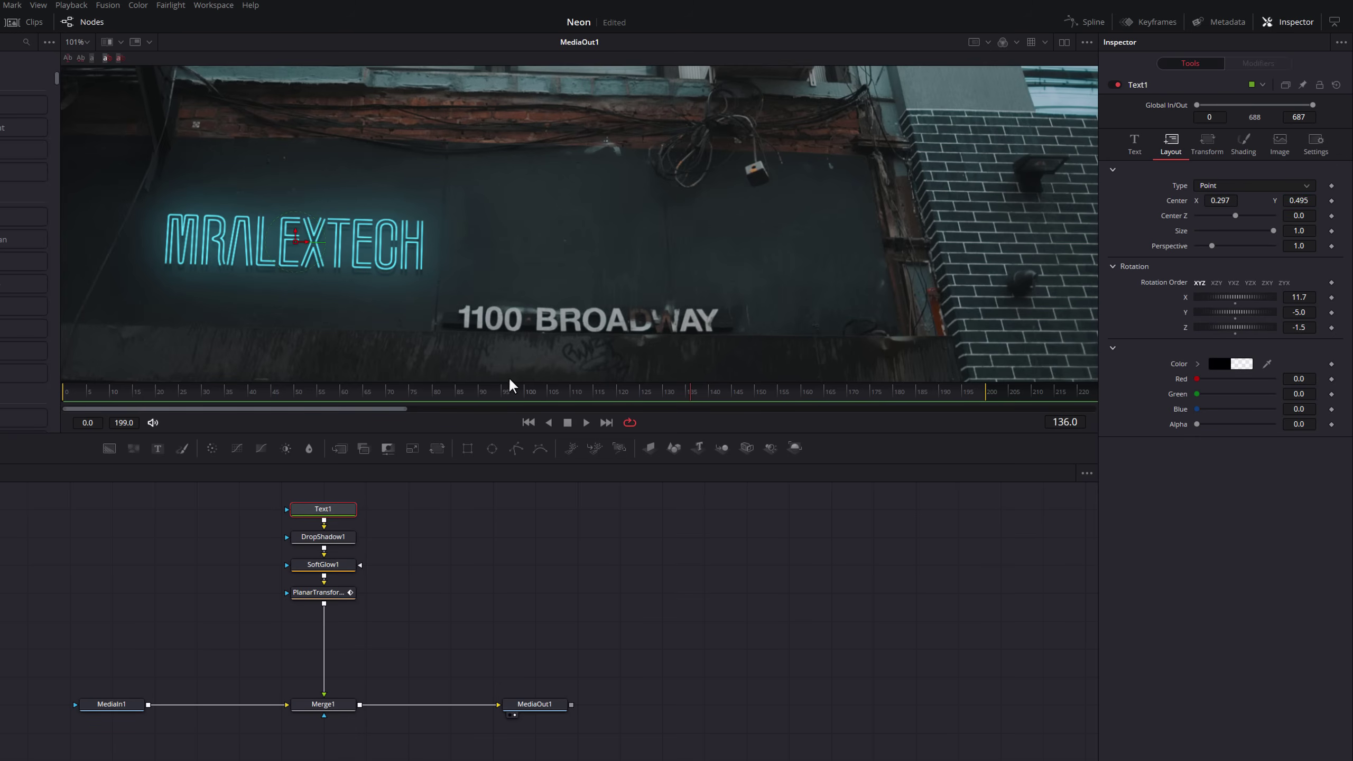
{"action": "scroll", "coordinate": [496, 287], "scroll_direction": "down", "scroll_amount": 3}
{"action": "scroll", "coordinate": [496, 287], "scroll_direction": "down", "scroll_amount": 2, "text": "ctrl"}
{"action": "scroll", "coordinate": [490, 294], "scroll_direction": "down", "scroll_amount": 3, "text": "ctrl"}
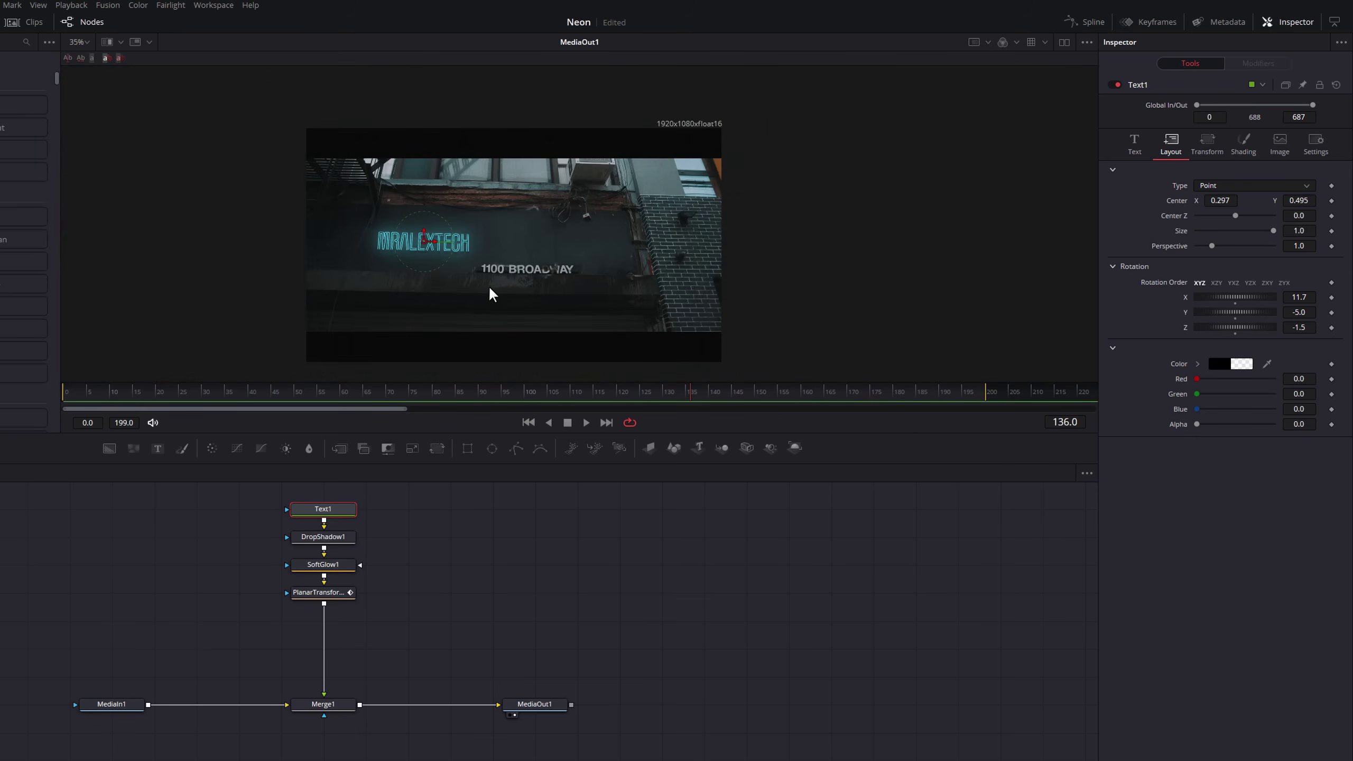
- Play back the tilted text, inspect DropShadow1 and SoftGlow1, and return to frame 42
{"action": "key", "text": "space"}
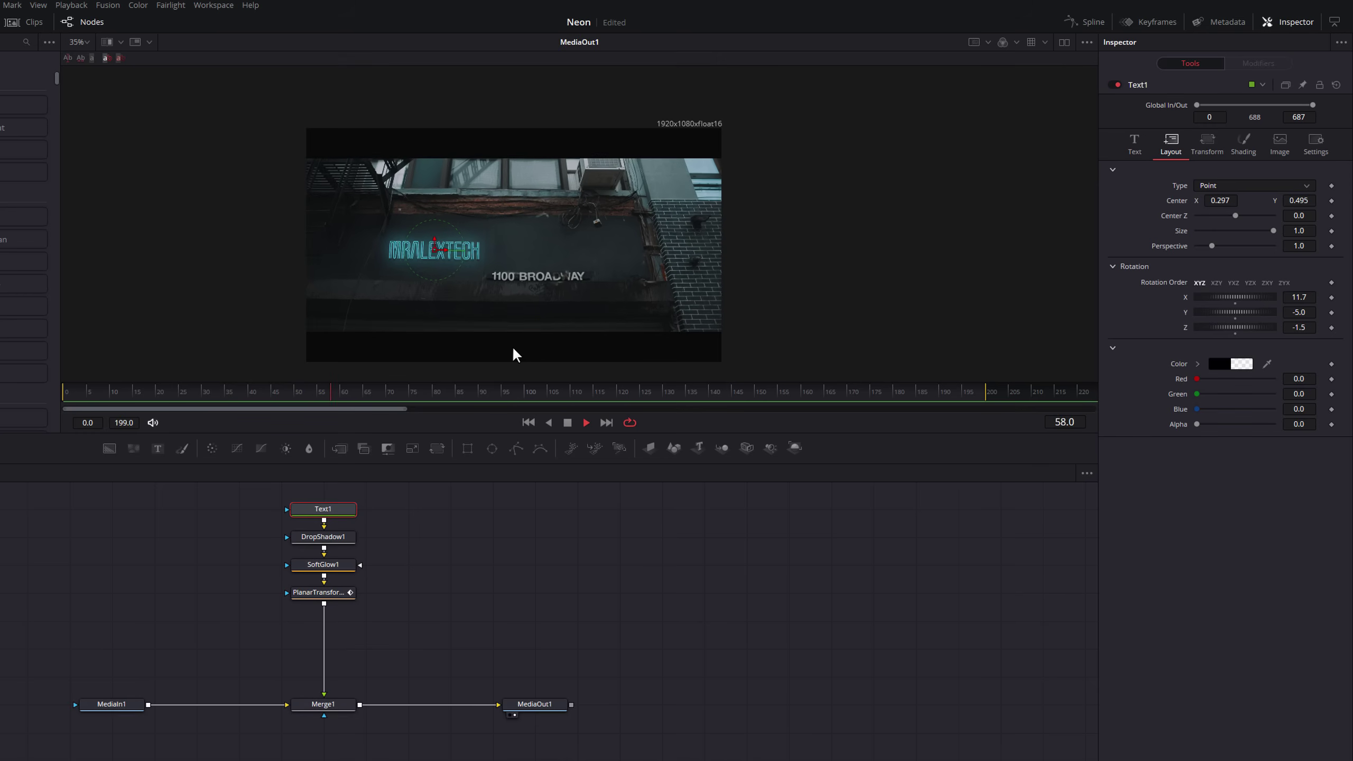
{"action": "key", "text": "space"}
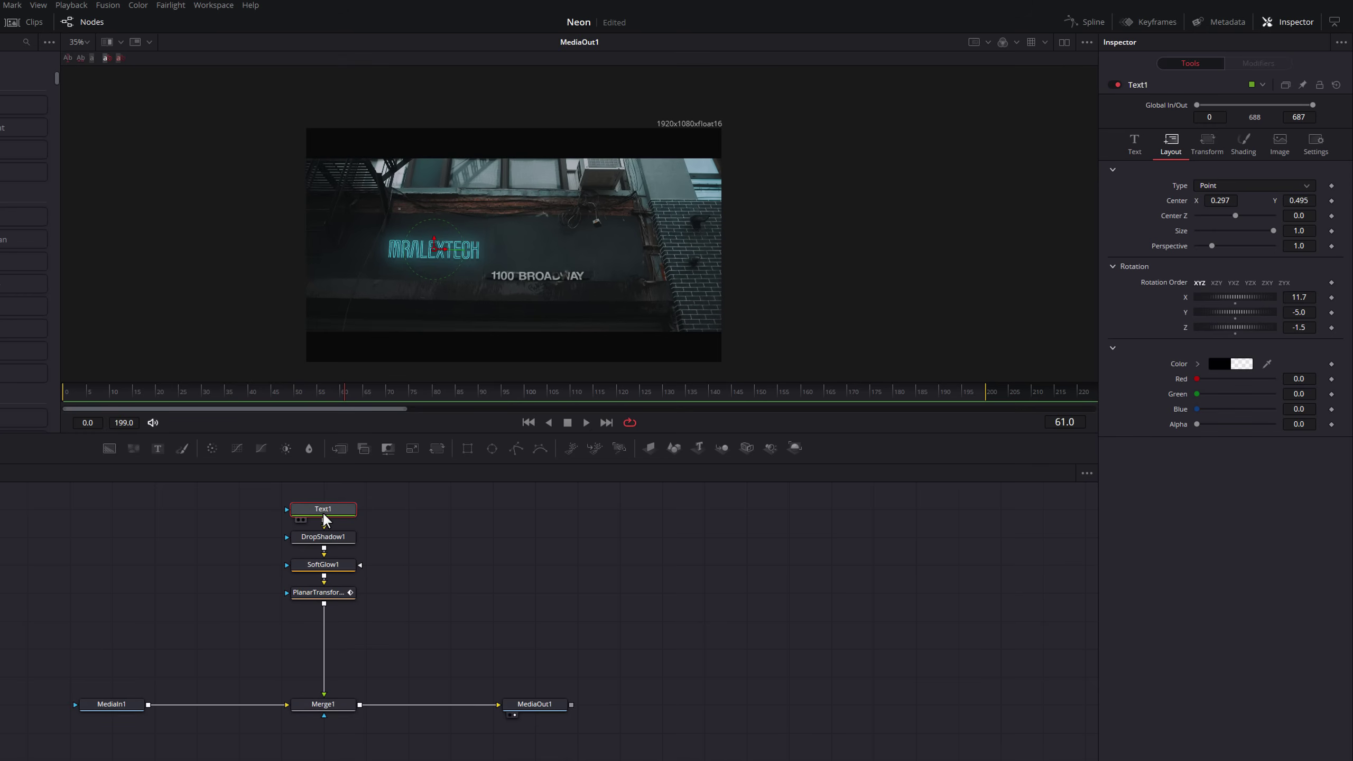
{"action": "left_click", "coordinate": [307, 537]}
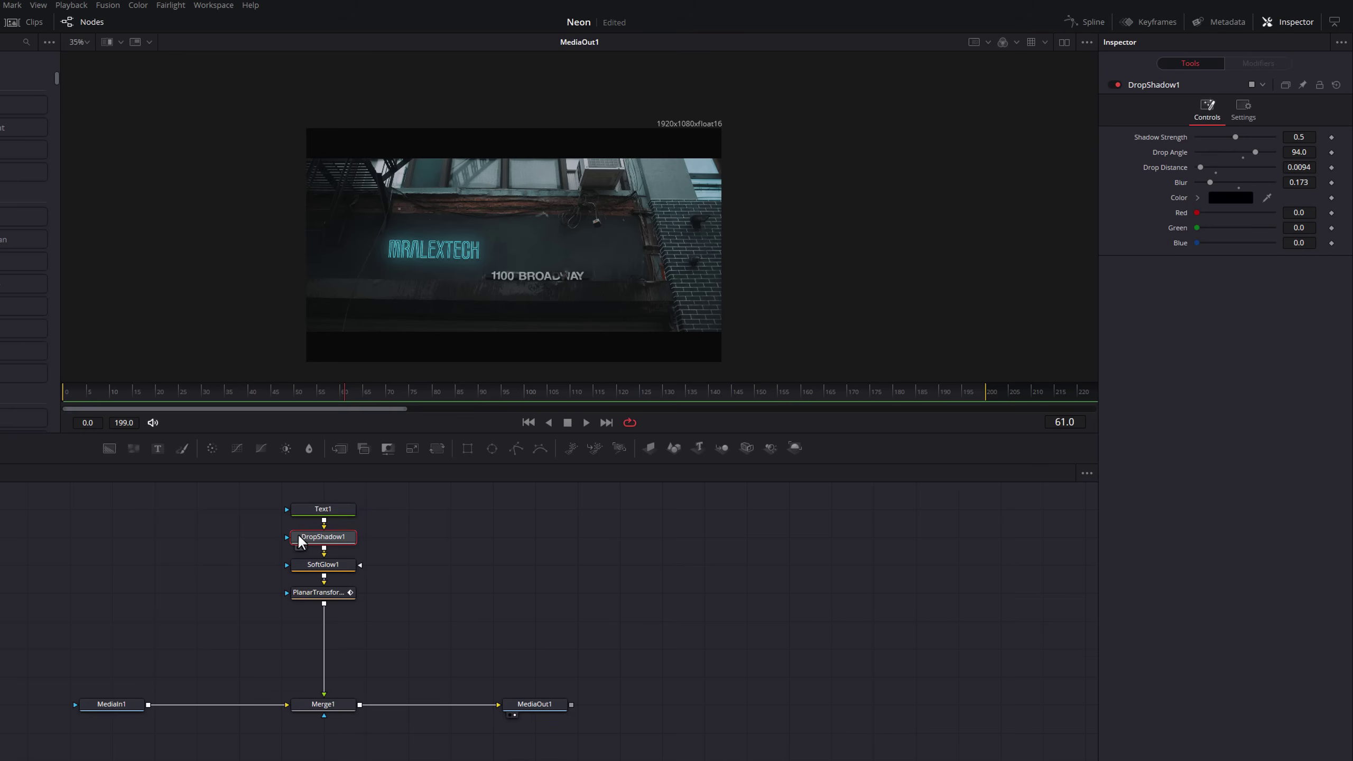
{"action": "left_click", "coordinate": [313, 573]}
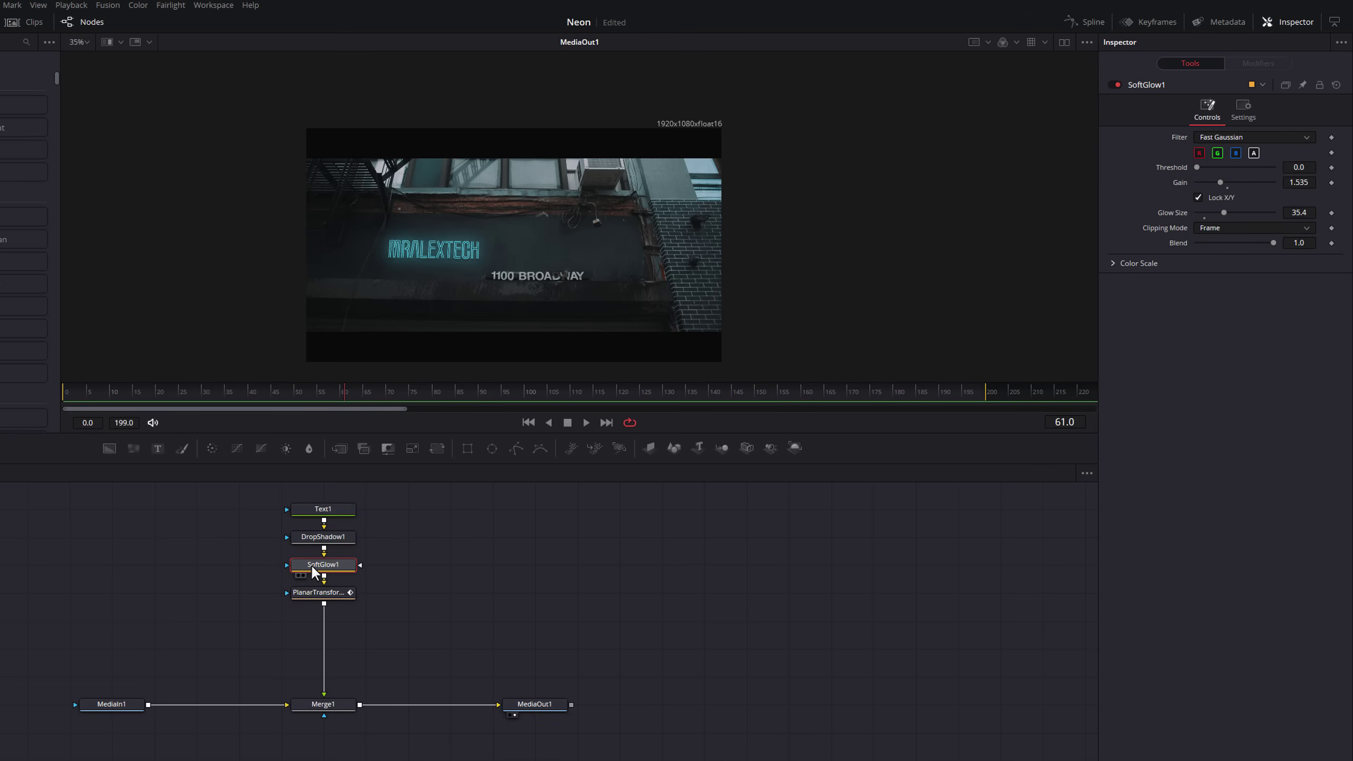
{"action": "scroll", "coordinate": [489, 296], "scroll_direction": "up", "scroll_amount": 2}
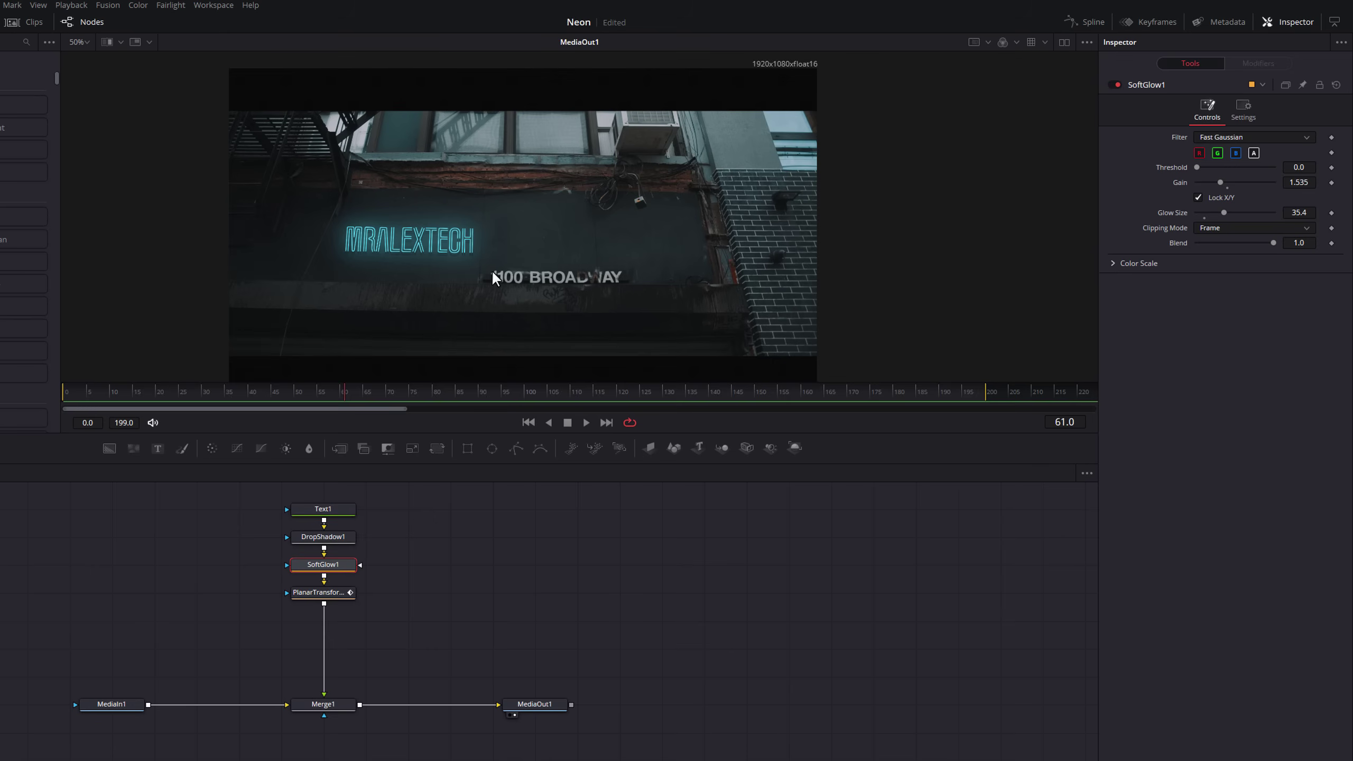
{"action": "left_click_drag", "start_coordinate": [558, 237], "coordinate": [501, 202]}
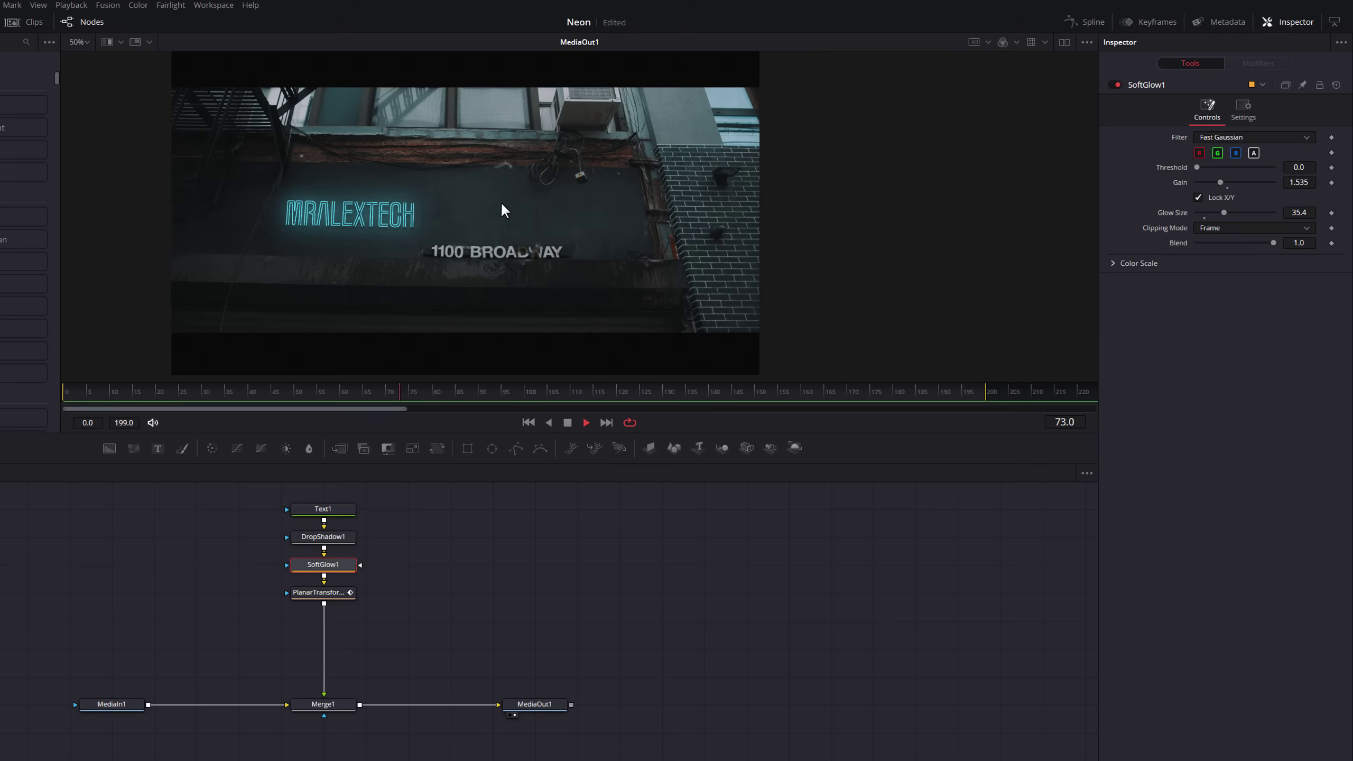
{"action": "left_click", "coordinate": [221, 393]}
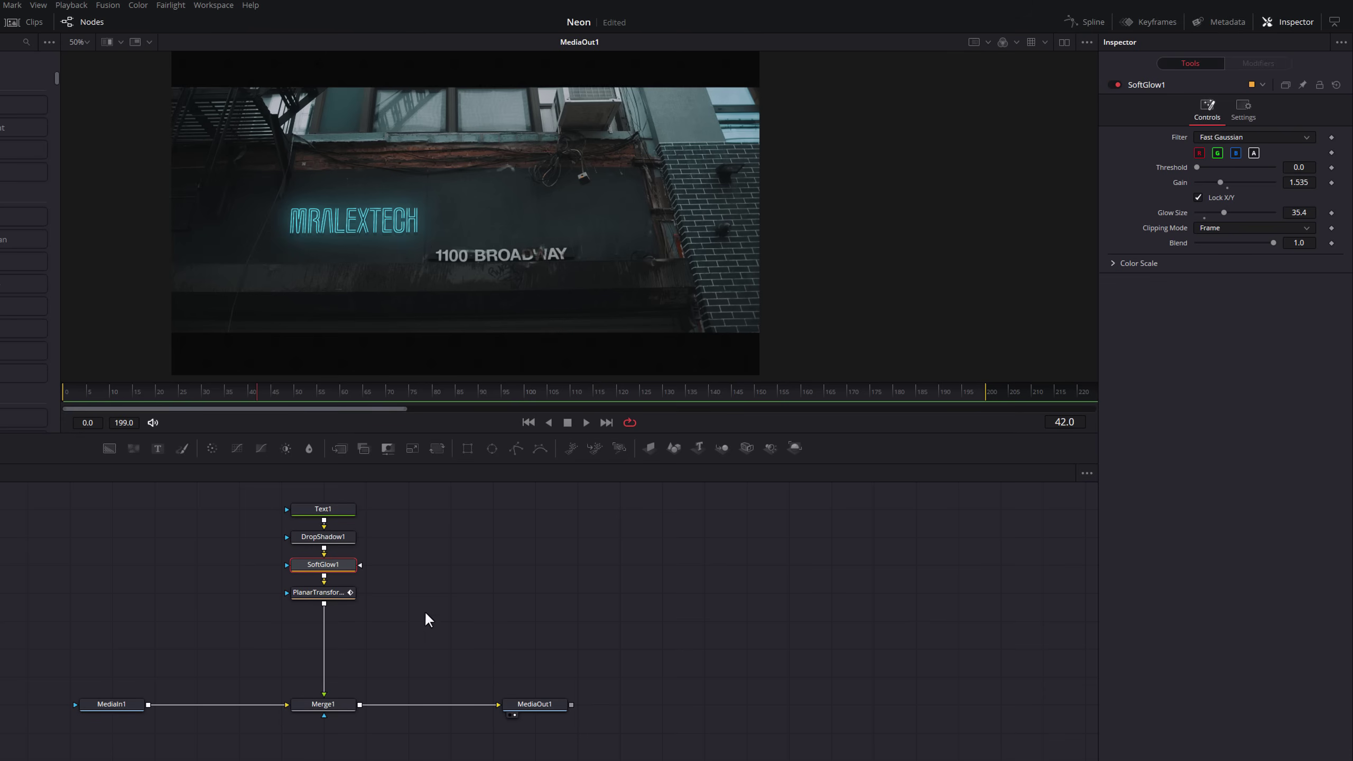
- Add a Flicker Addition node after PlanarTransform1 using the tool search
{"action": "left_click", "coordinate": [312, 590]}
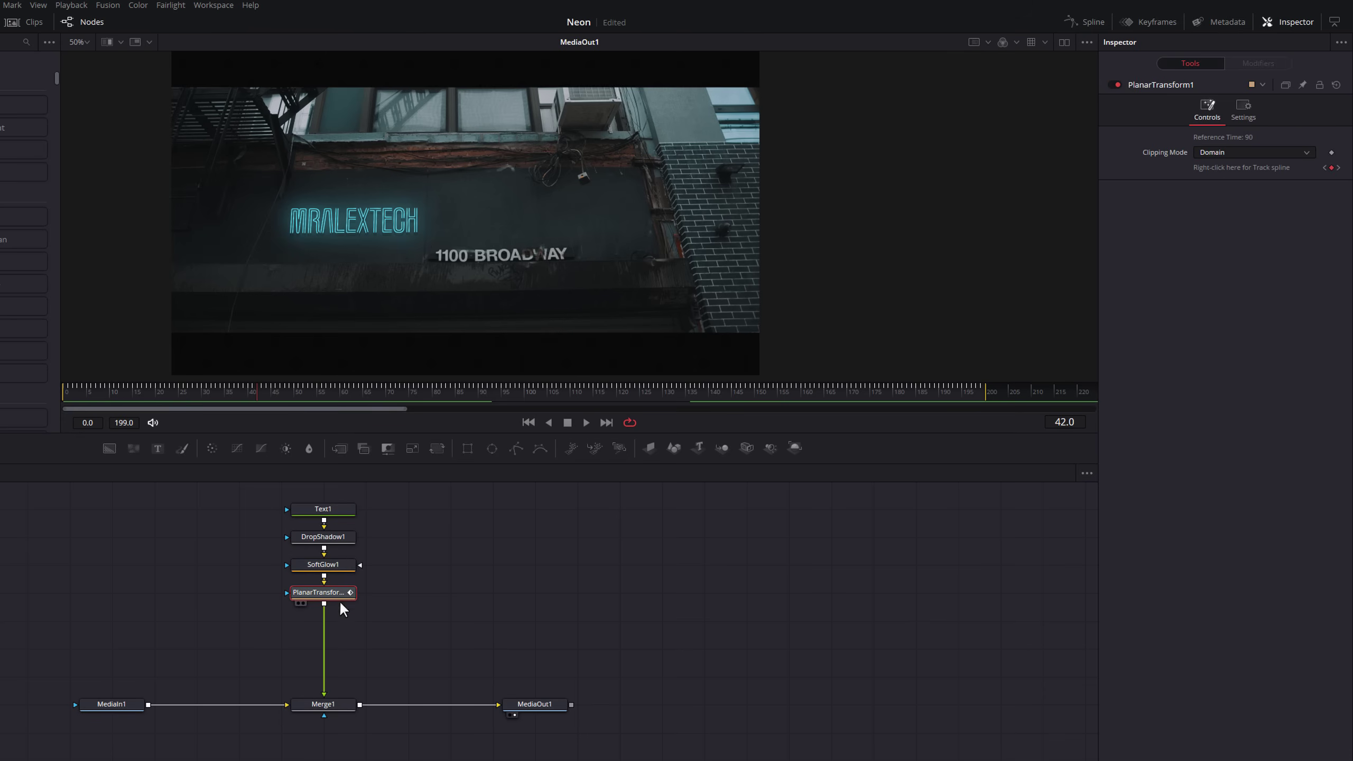
{"action": "key", "text": "ctrl+space"}
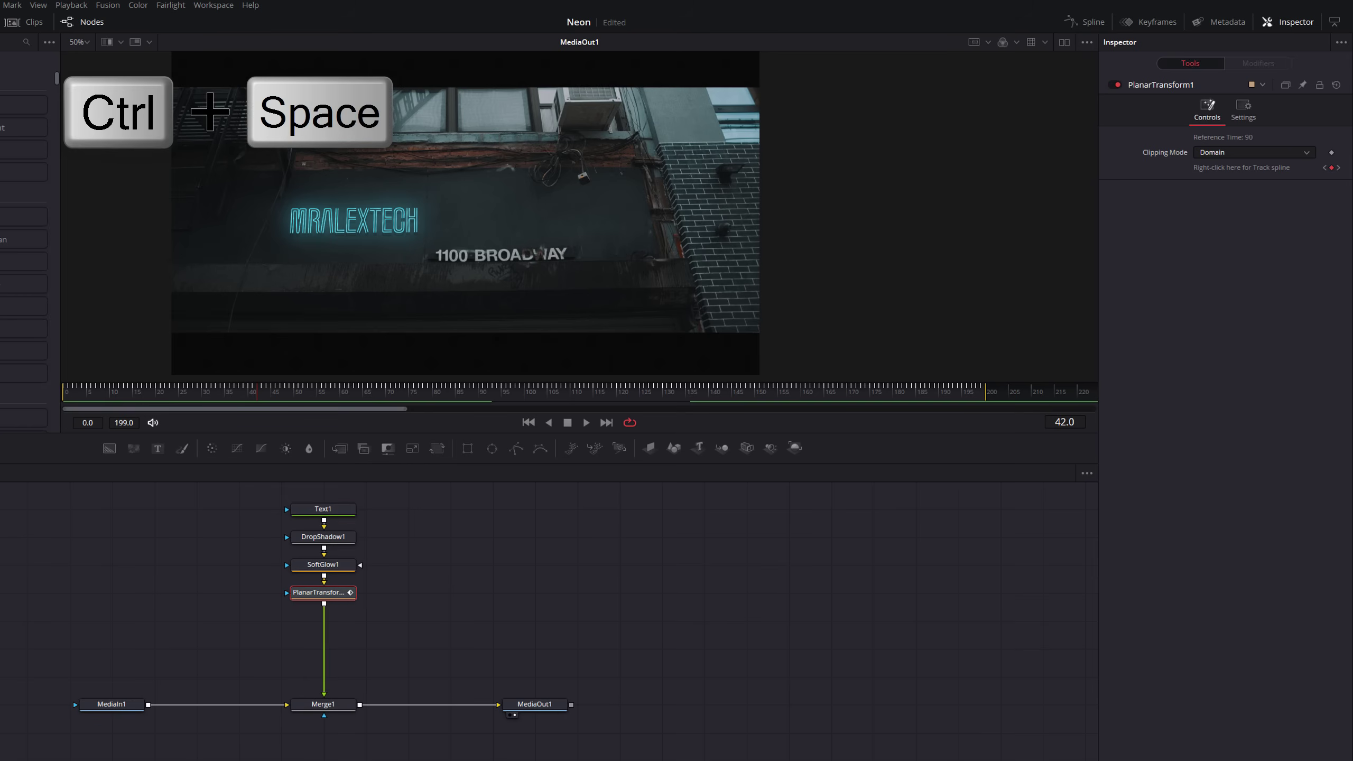
{"action": "type", "text": "Planar Tracker"}
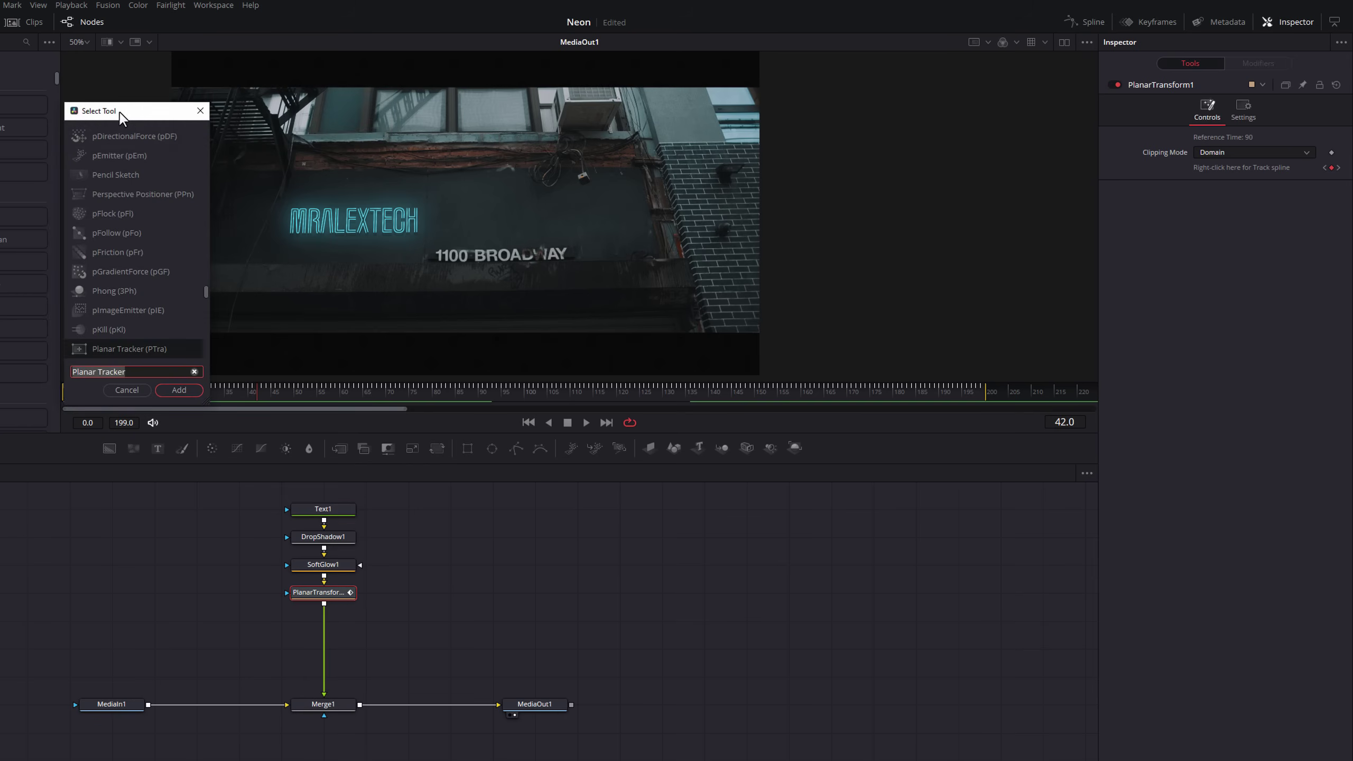
{"action": "type", "text": "FLC"}
{"action": "key", "text": "BackSpace"}
{"action": "key", "text": "BackSpace"}
{"action": "key", "text": "BackSpace"}
{"action": "type", "text": "ICK"}
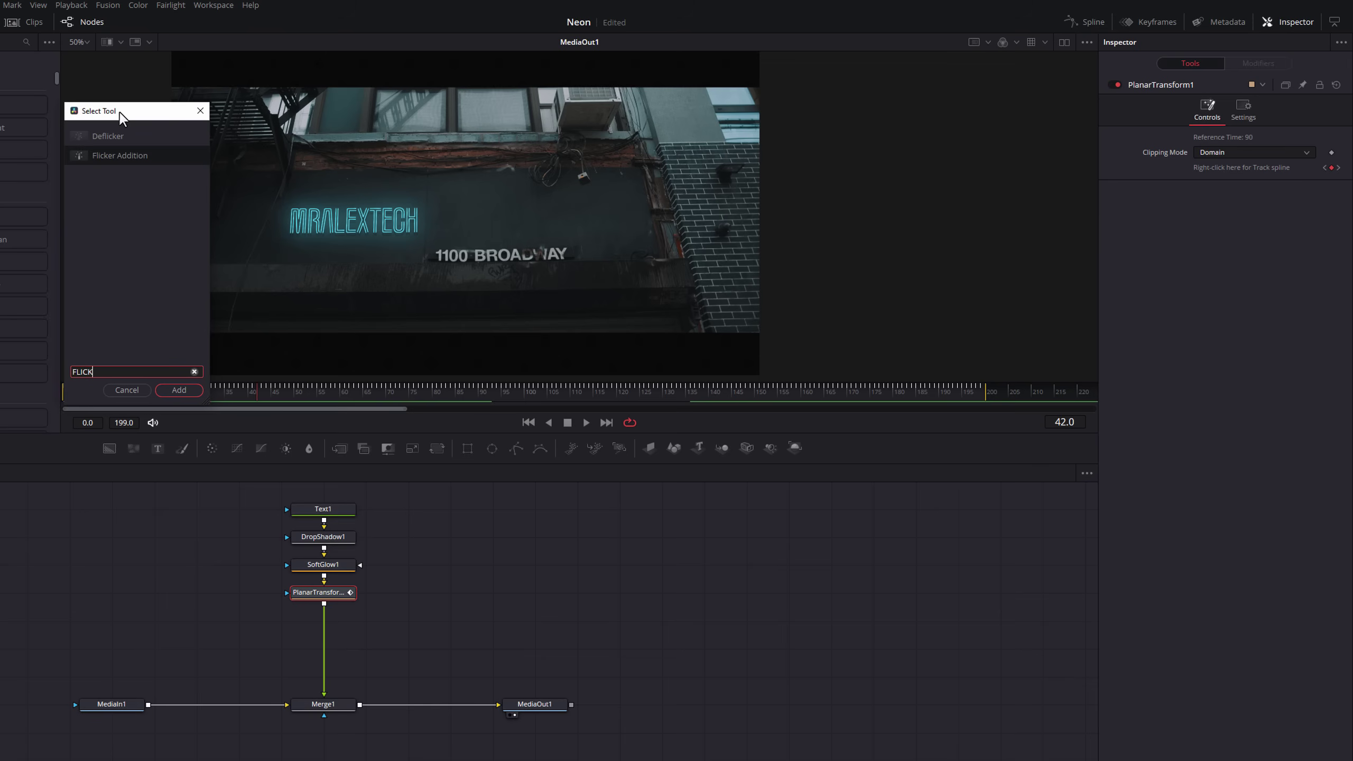
{"action": "left_click", "coordinate": [116, 154]}
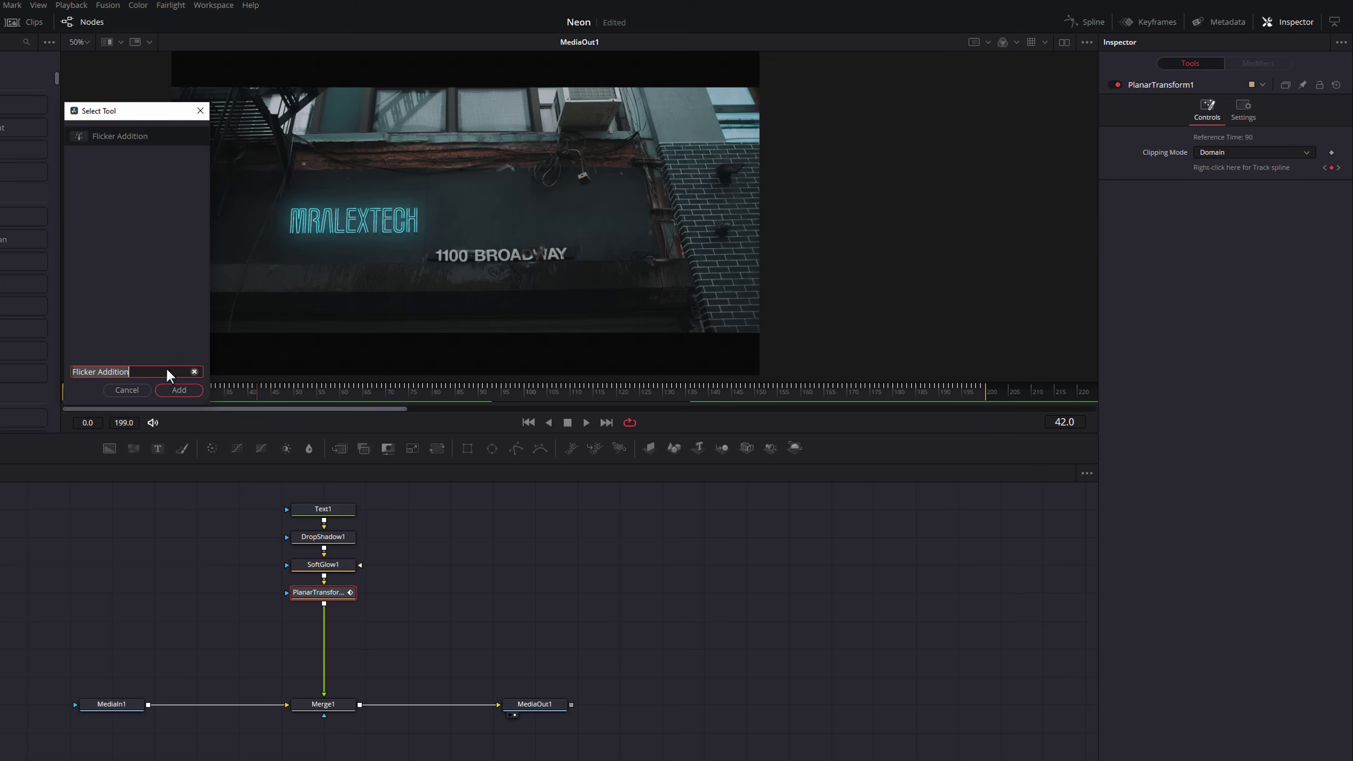
{"action": "left_click", "coordinate": [180, 391]}
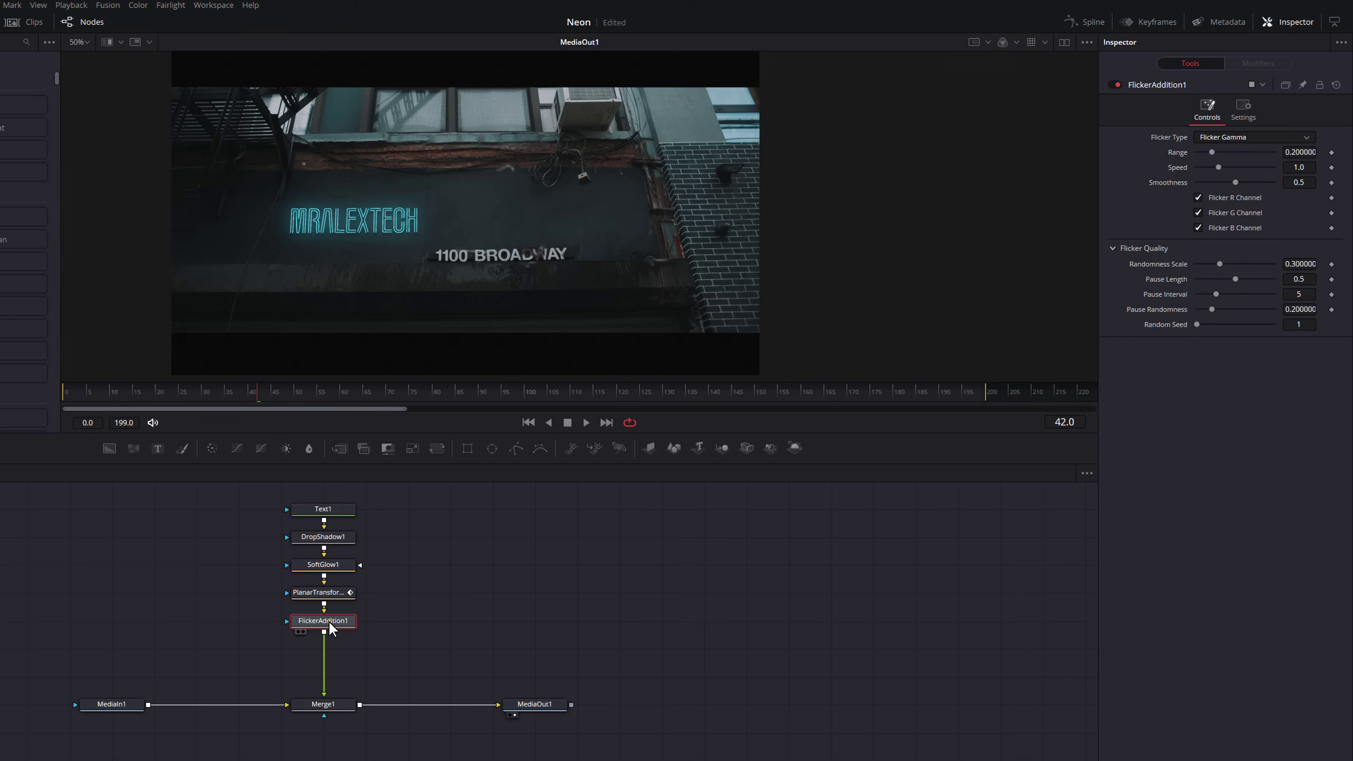
- Preview the flicker and switch FlickerAddition1's Flicker Type to Flicker Gain
{"action": "key", "text": "space"}
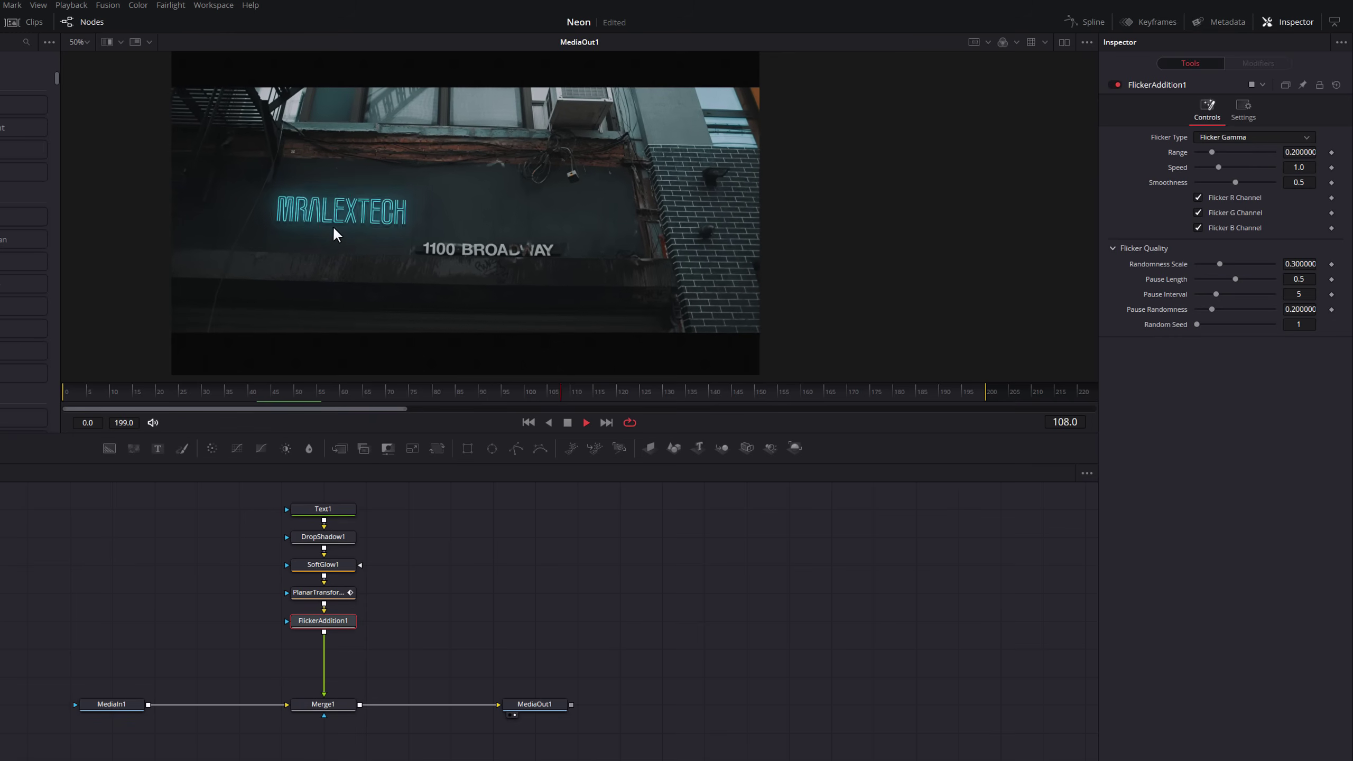
{"action": "key", "text": "space"}
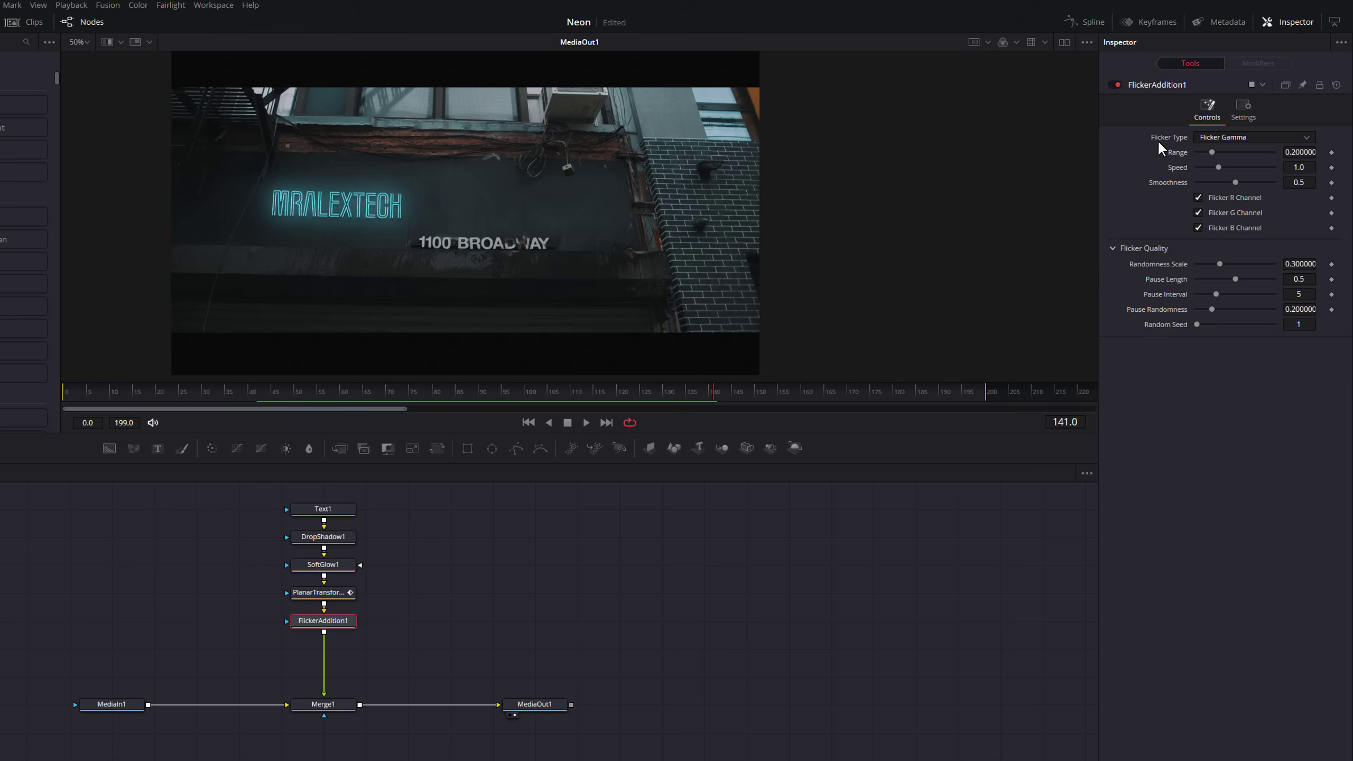
{"action": "left_click", "coordinate": [1235, 137]}
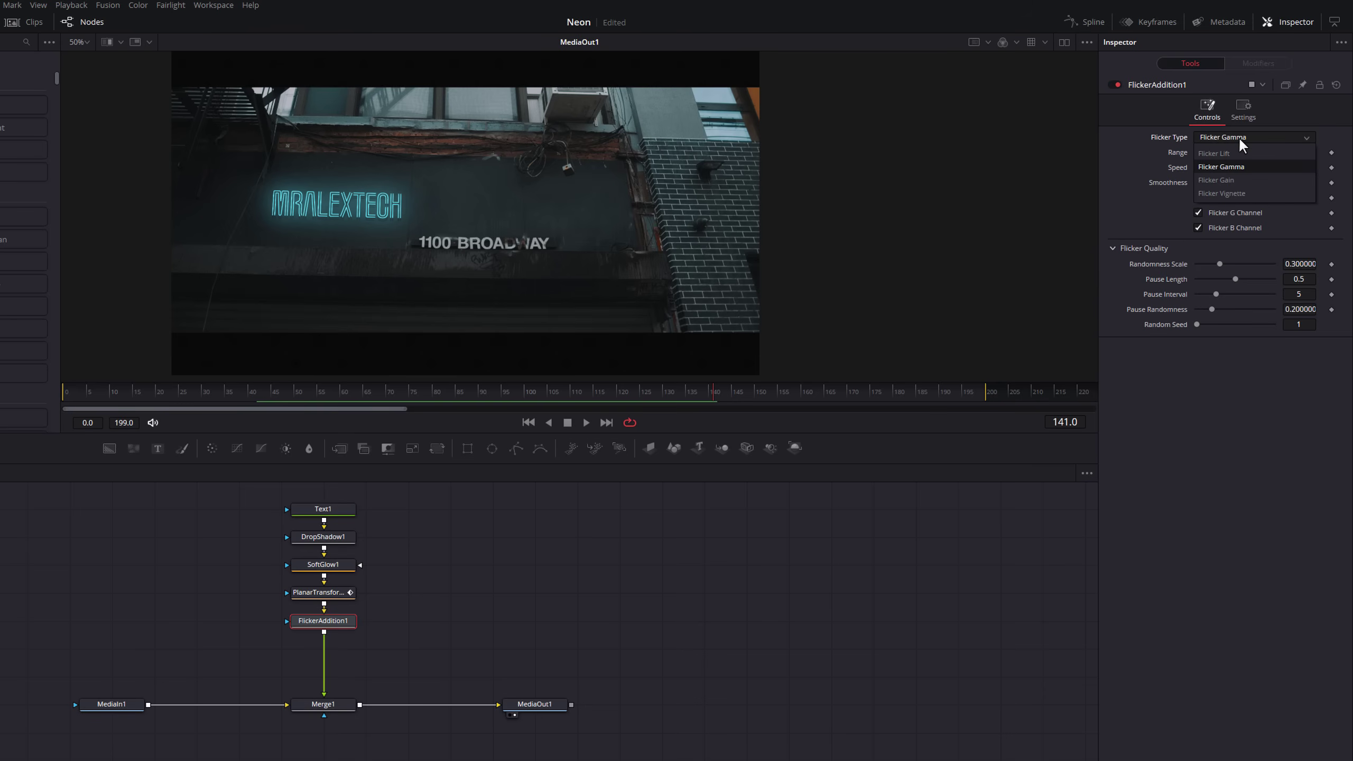
{"action": "left_click", "coordinate": [1224, 178]}
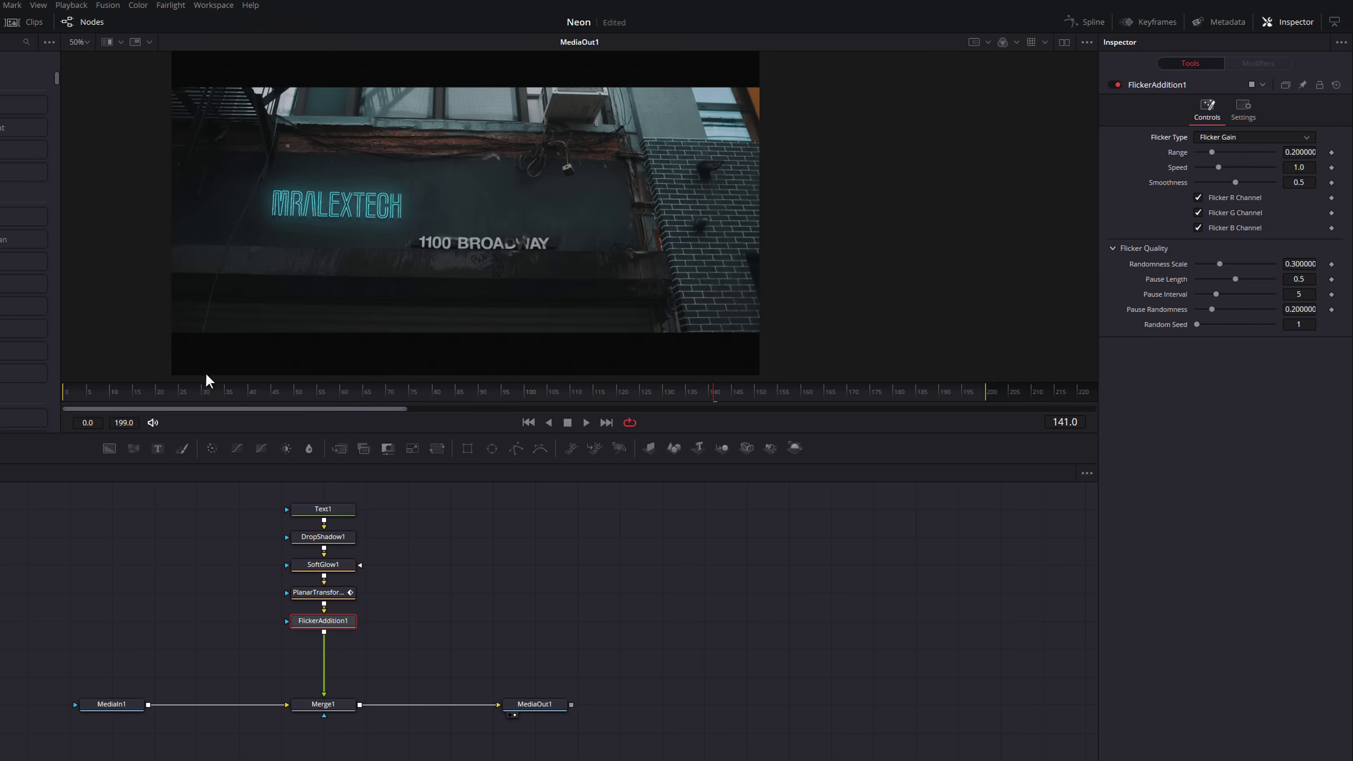
{"action": "left_click", "coordinate": [168, 389]}
{"action": "key", "text": "space"}
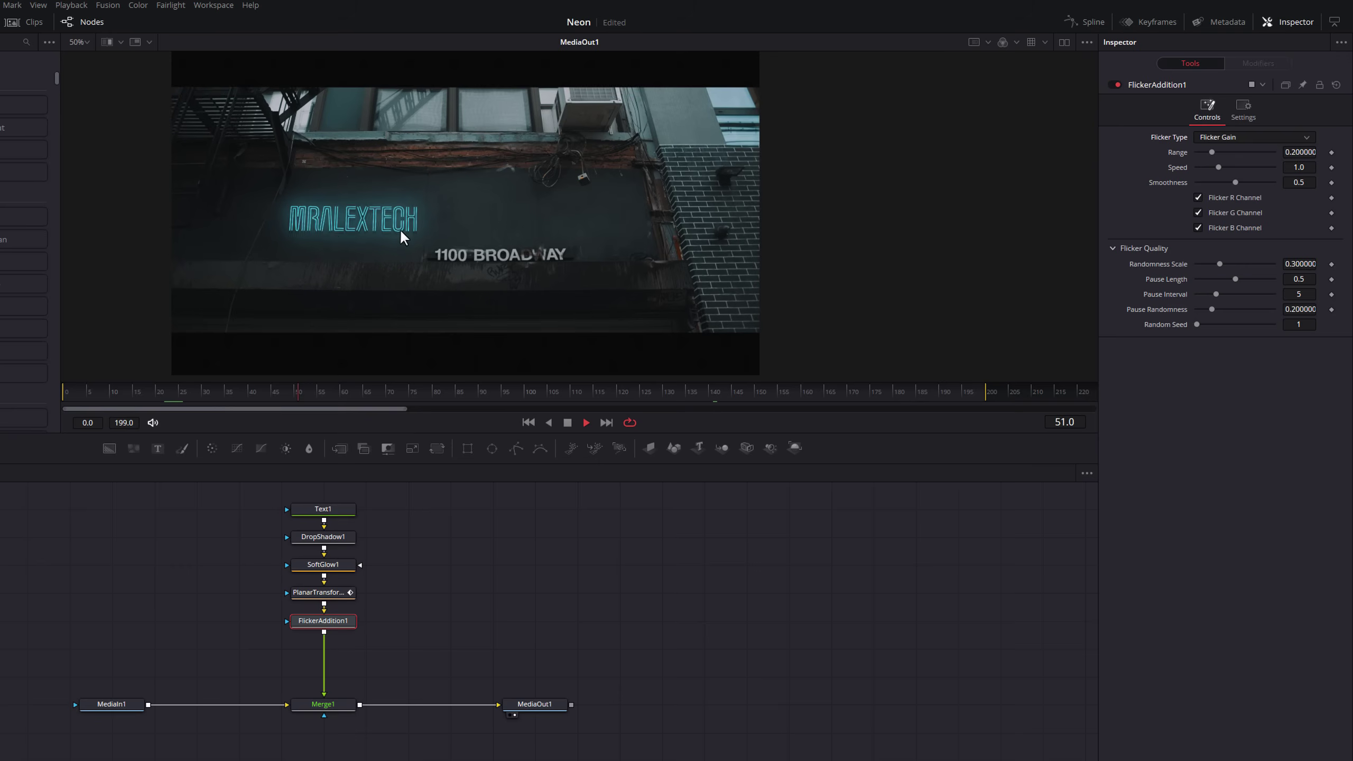
{"action": "key", "text": "space"}
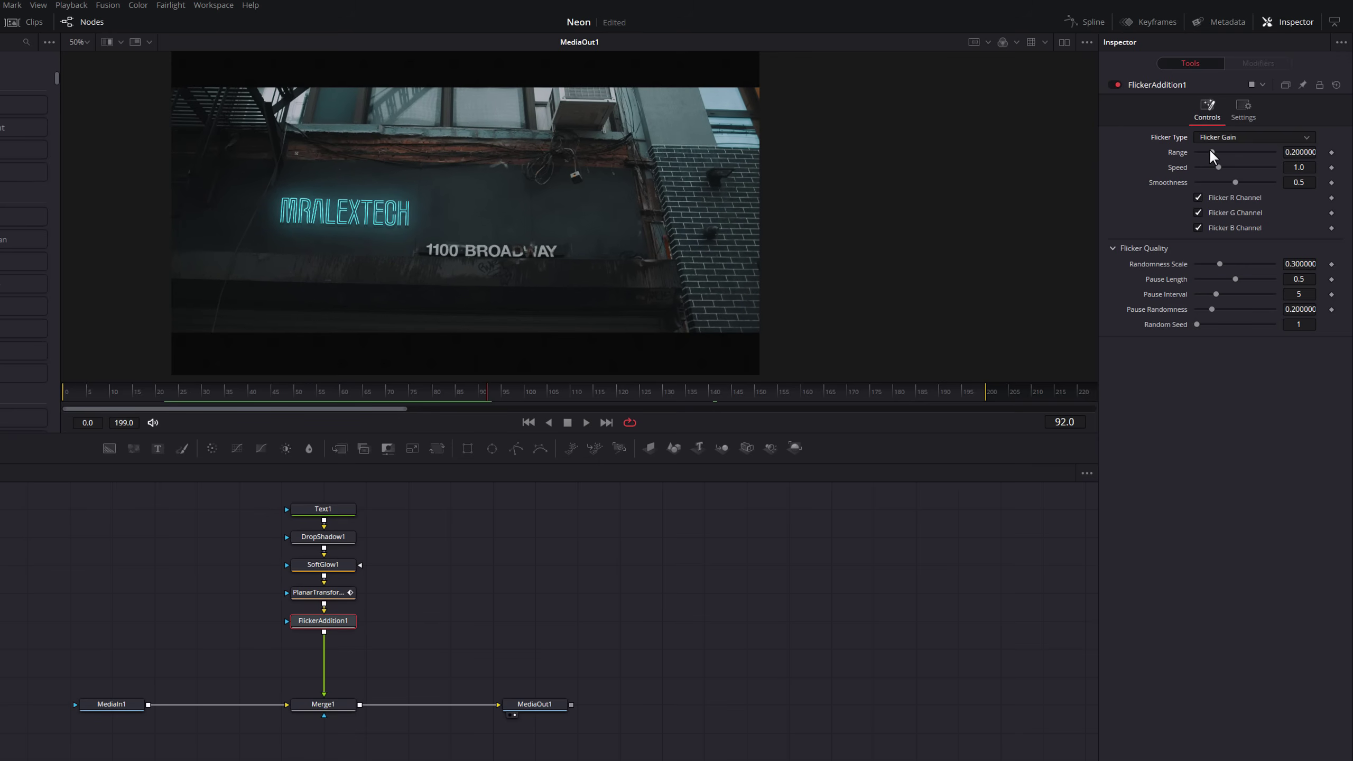
- Reset the flicker range to 0.2 and slow the speed to 0.193, previewing the result
{"action": "key", "text": "space"}
{"action": "left_click_drag", "start_coordinate": [1212, 152], "coordinate": [1250, 152]}
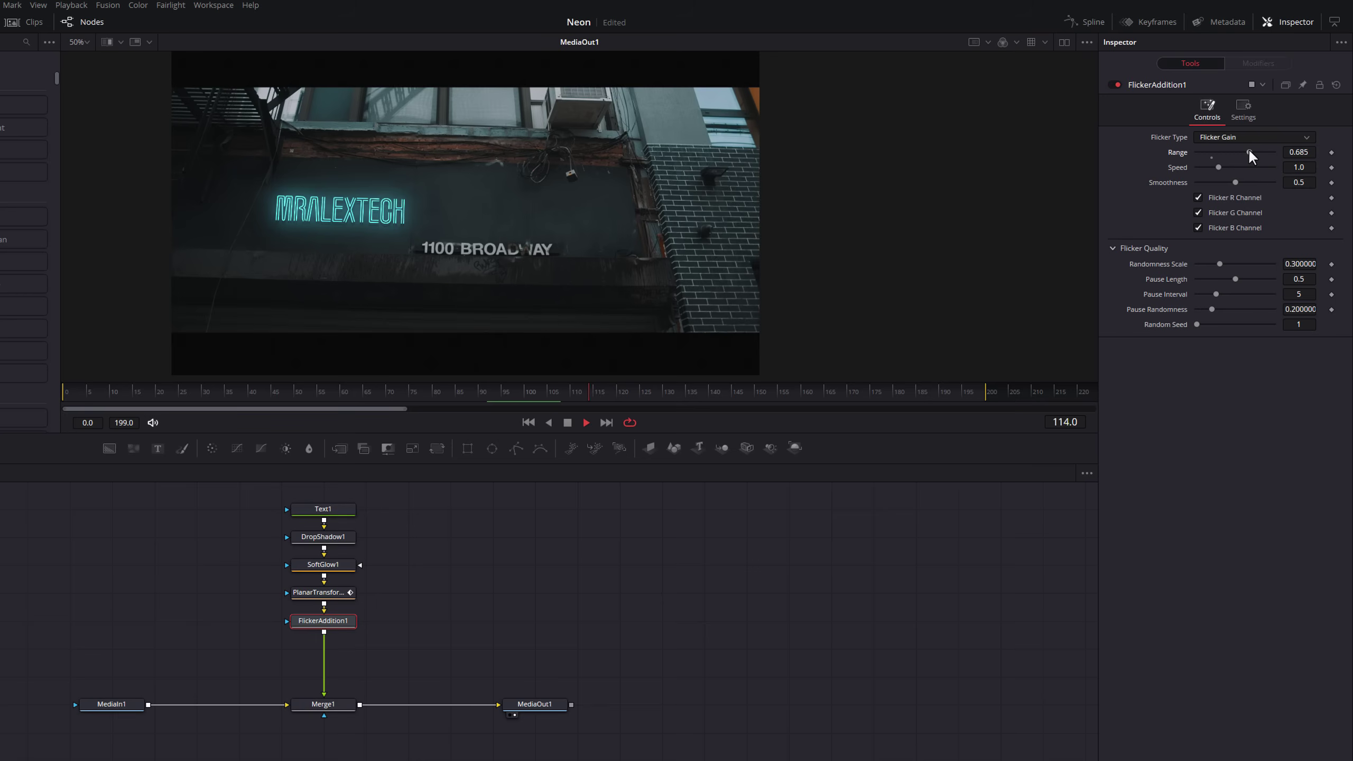
{"action": "key", "text": "space"}
{"action": "double_click", "coordinate": [1183, 151]}
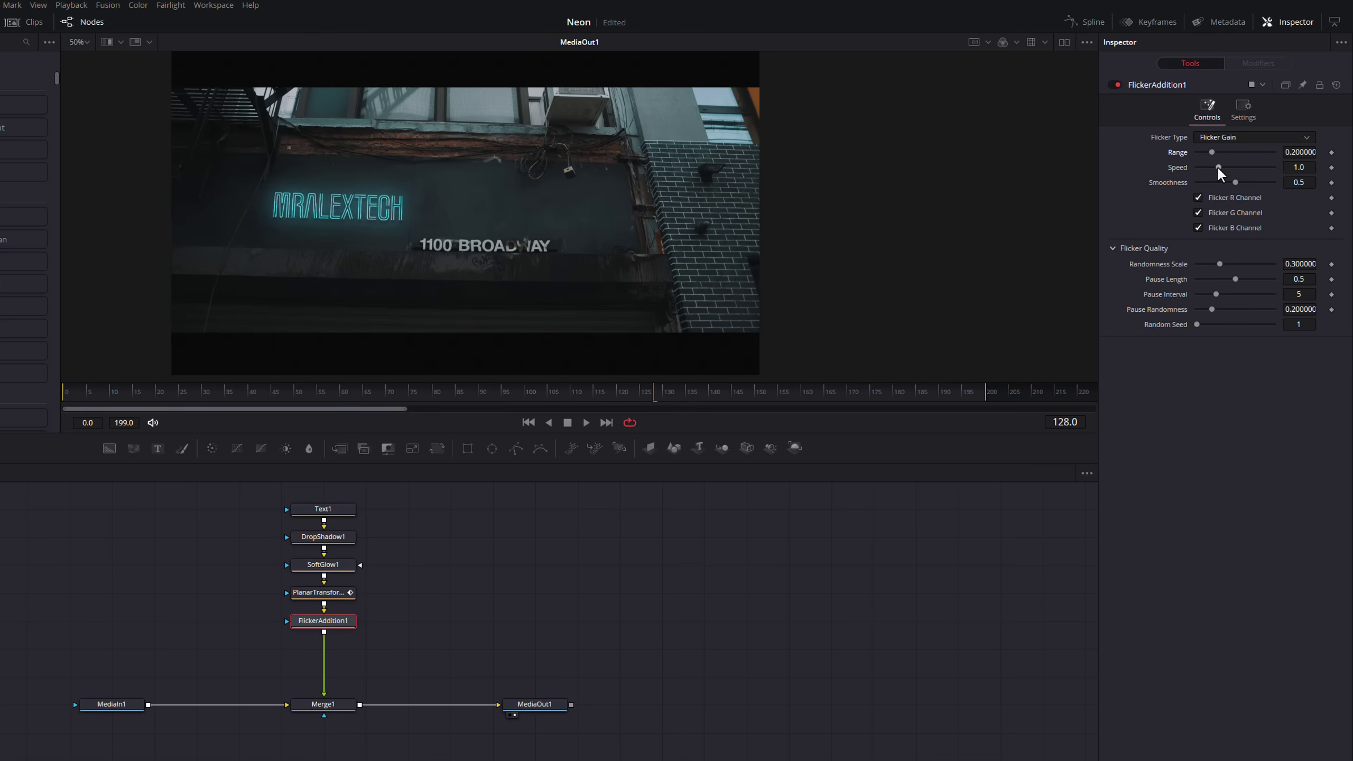
{"action": "left_click_drag", "start_coordinate": [1218, 165], "coordinate": [1199, 162]}
{"action": "key", "text": "space"}
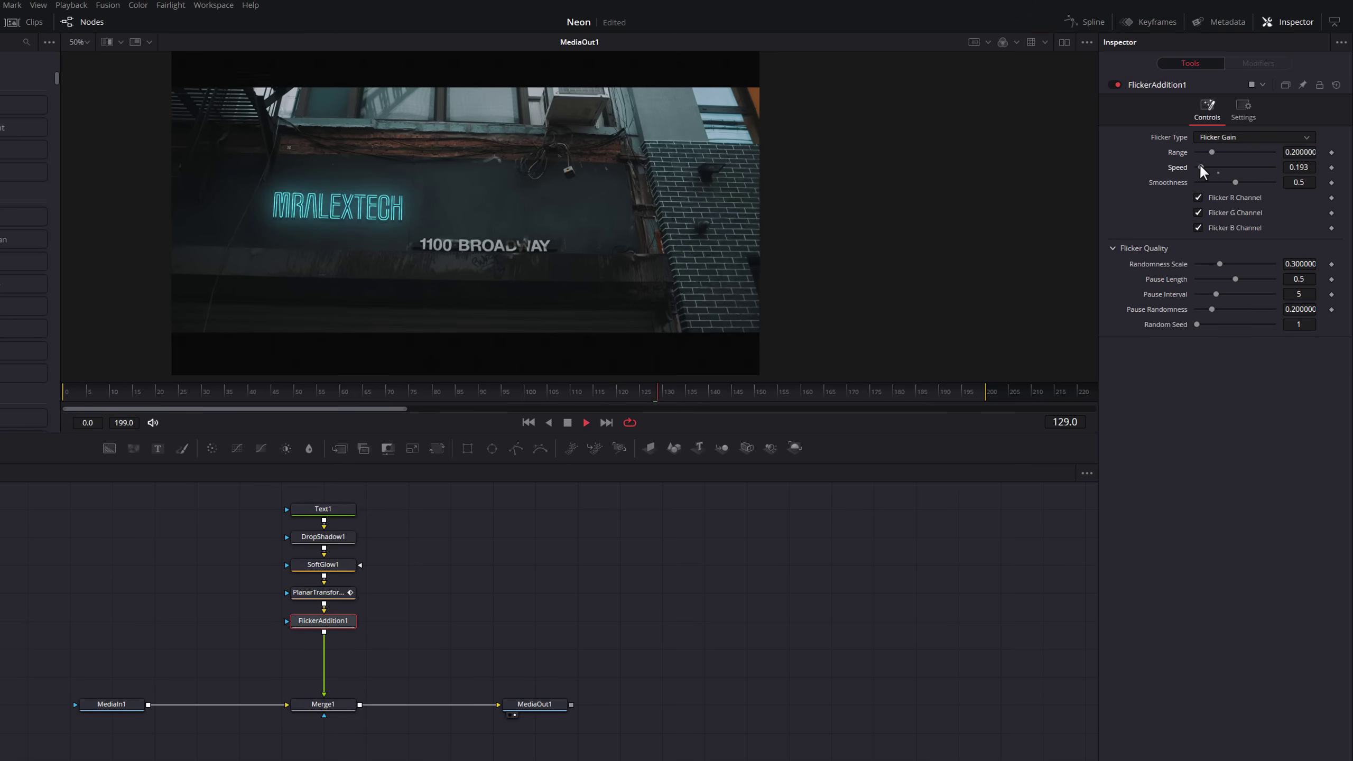
{"action": "key", "text": "space"}
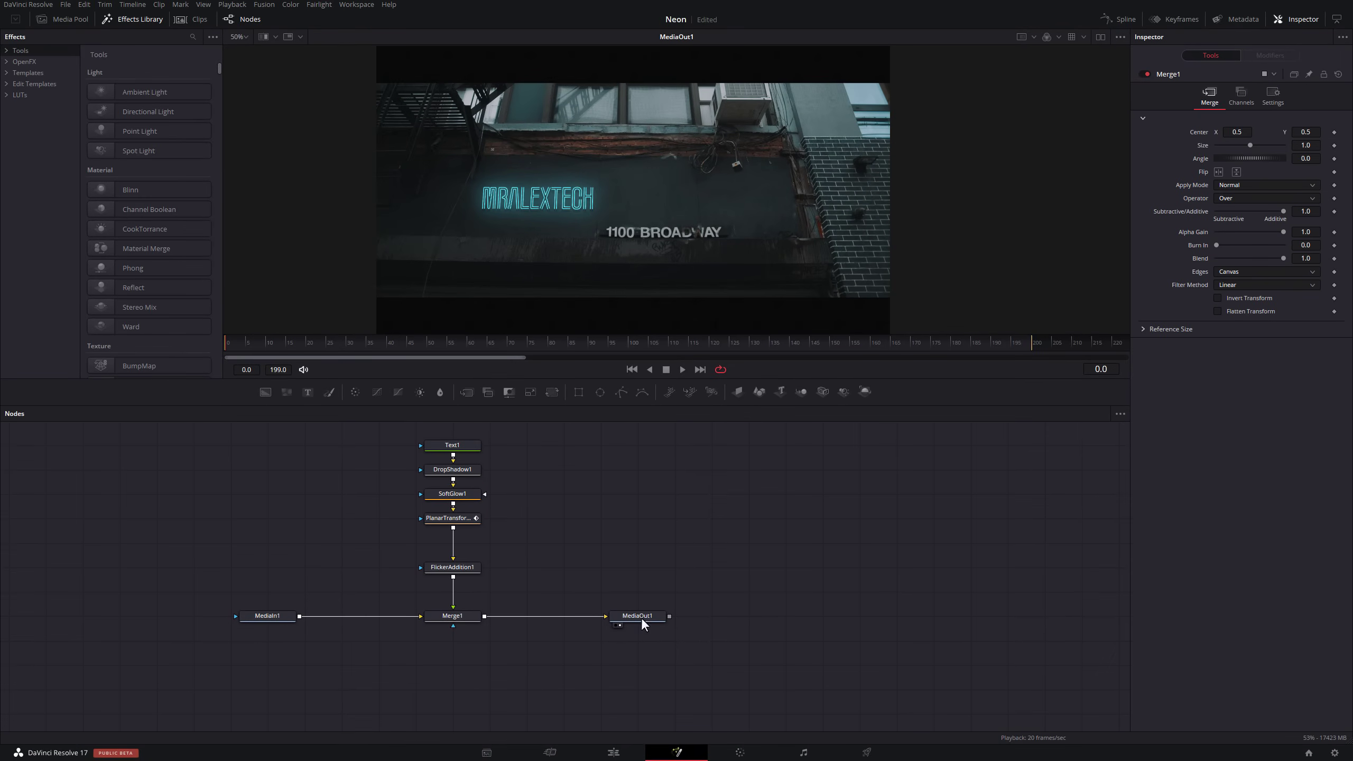
{"action": "left_click", "coordinate": [613, 752]}
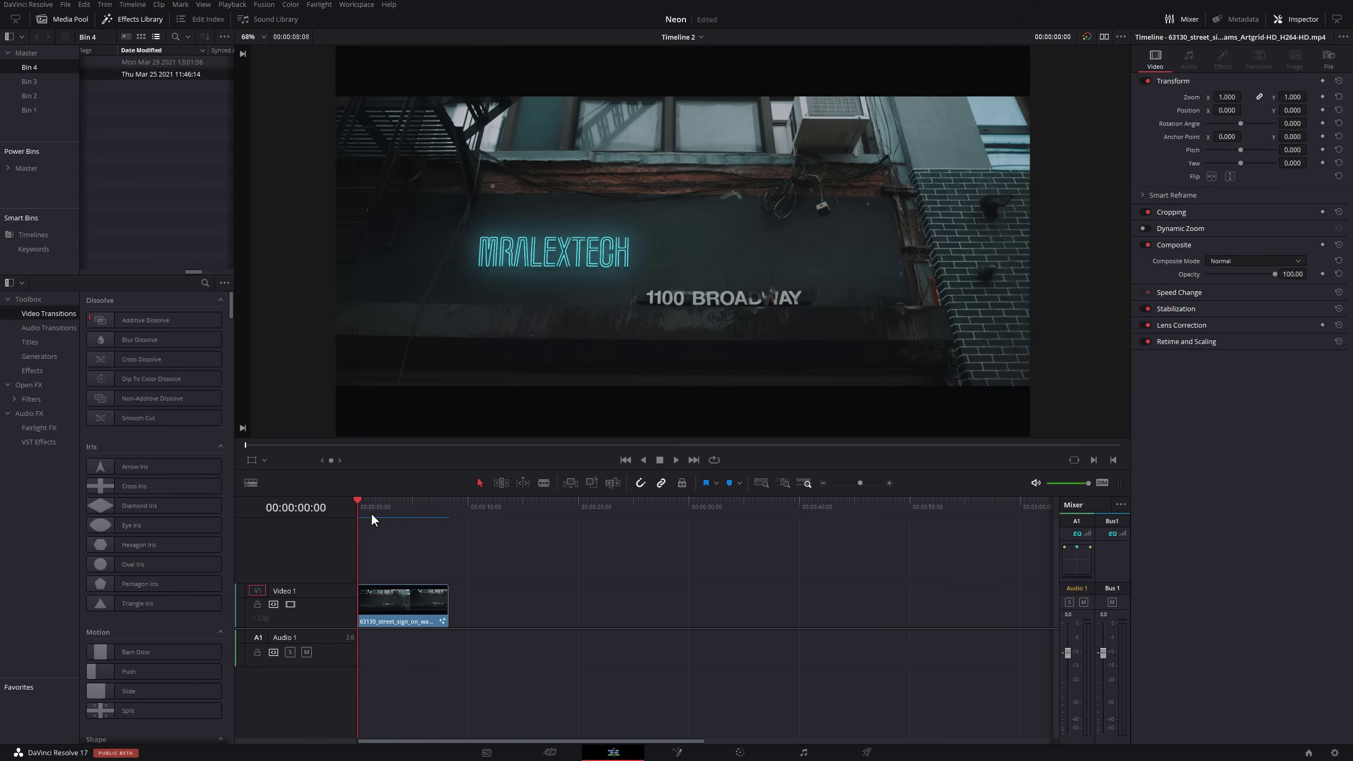
{"action": "key", "text": "space"}
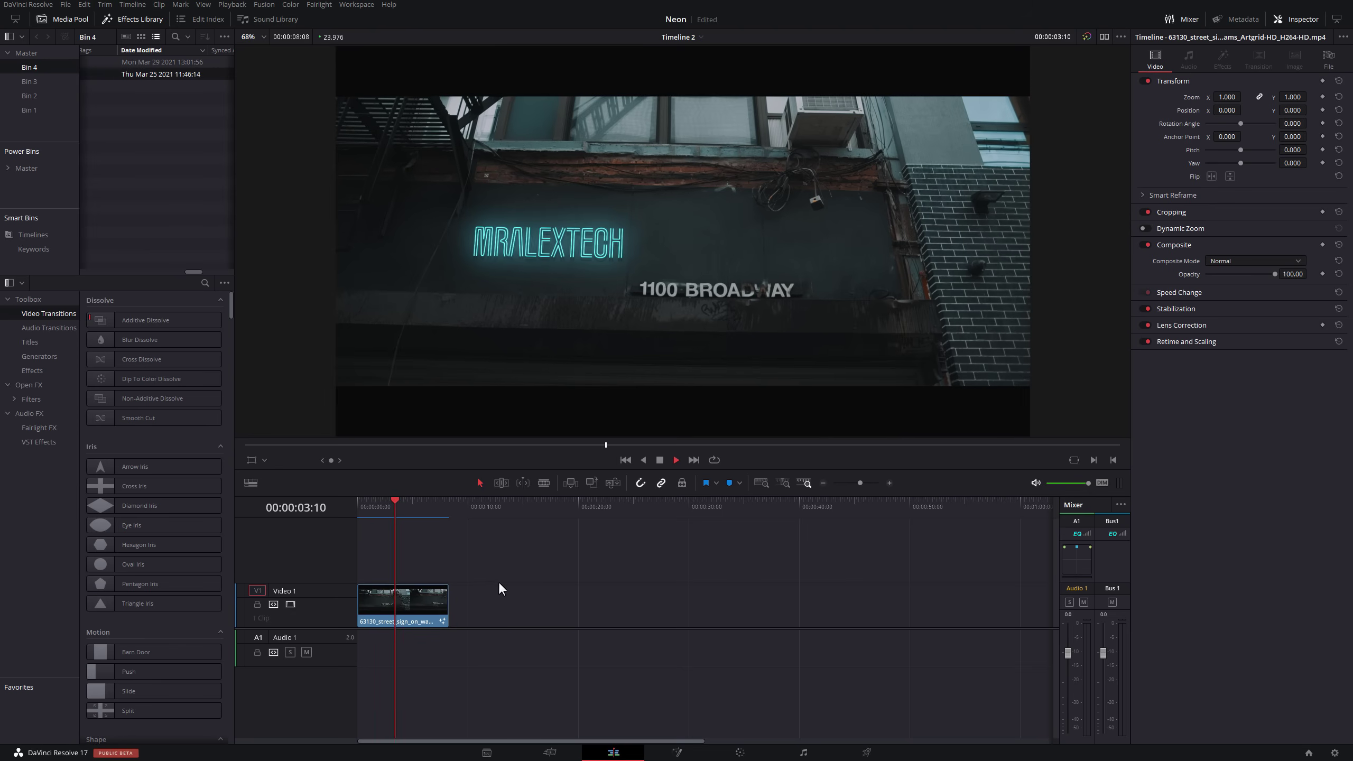
{"action": "key", "text": "space"}
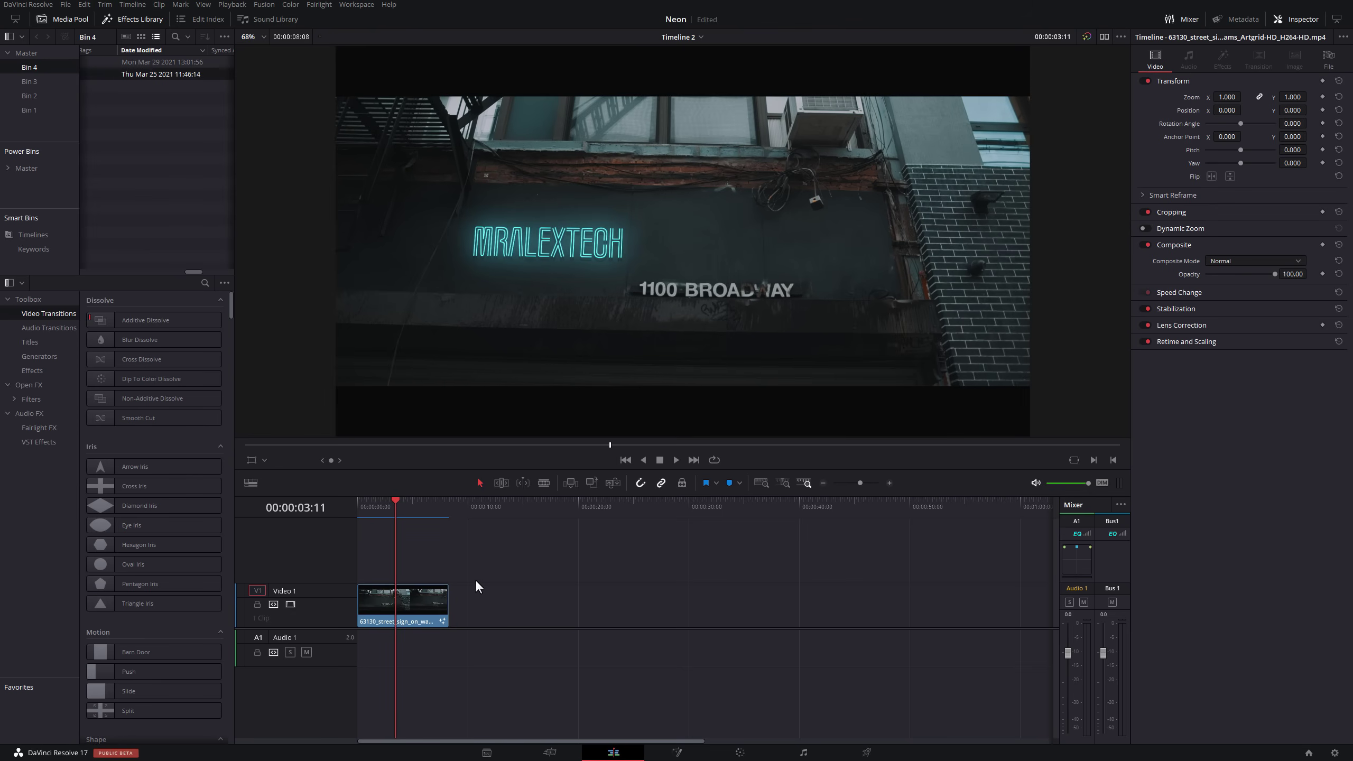
{"action": "right_click", "coordinate": [411, 598]}
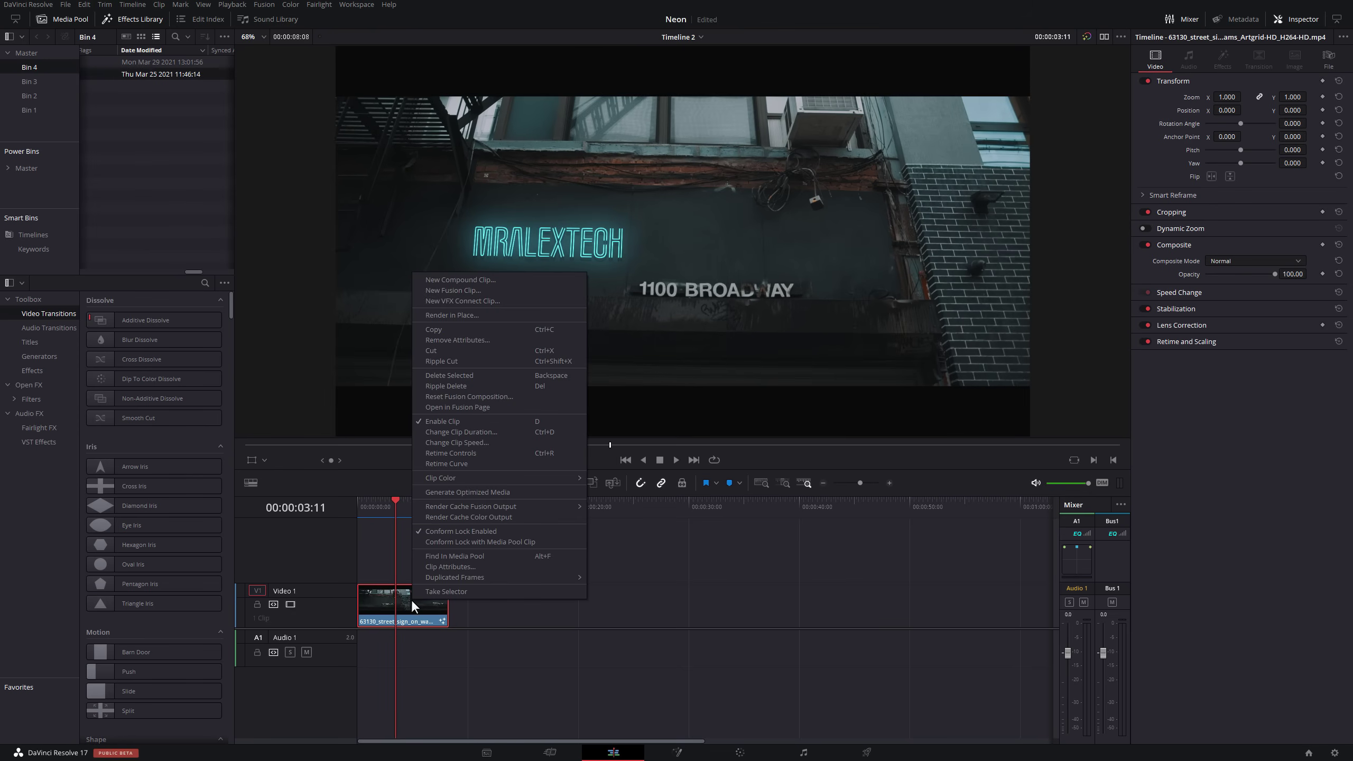
{"action": "left_click", "coordinate": [484, 406]}
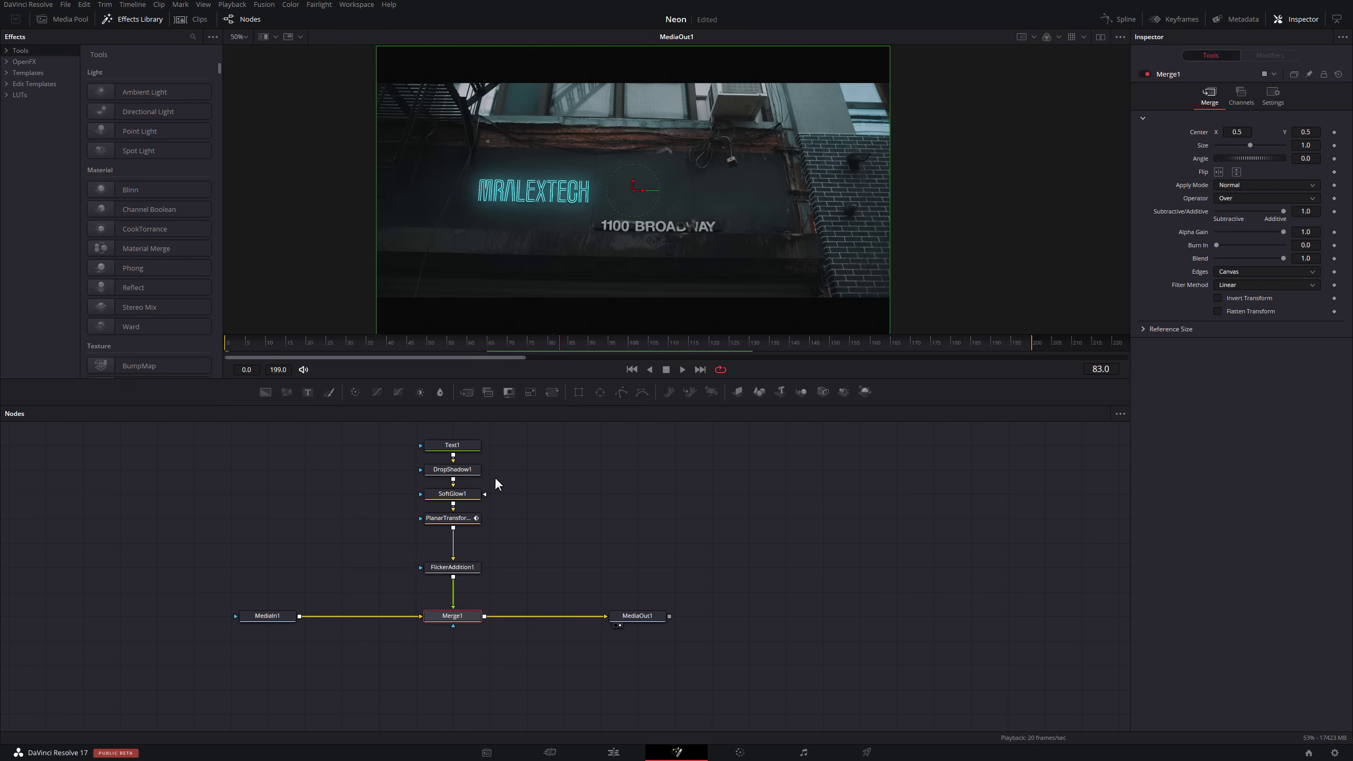
- On the Edit page, stabilize the street clip from the Inspector's Stabilization section
{"action": "left_click", "coordinate": [611, 754]}
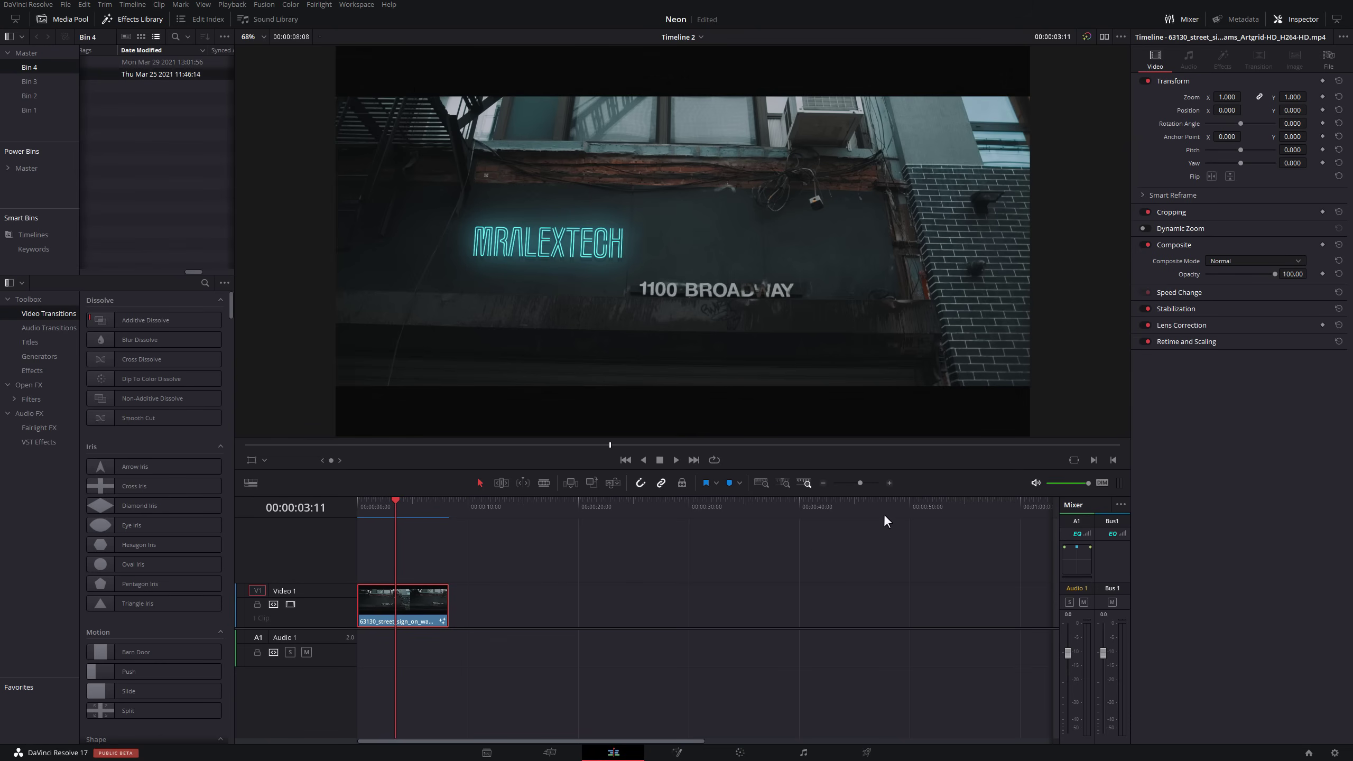
{"action": "left_click", "coordinate": [1193, 308]}
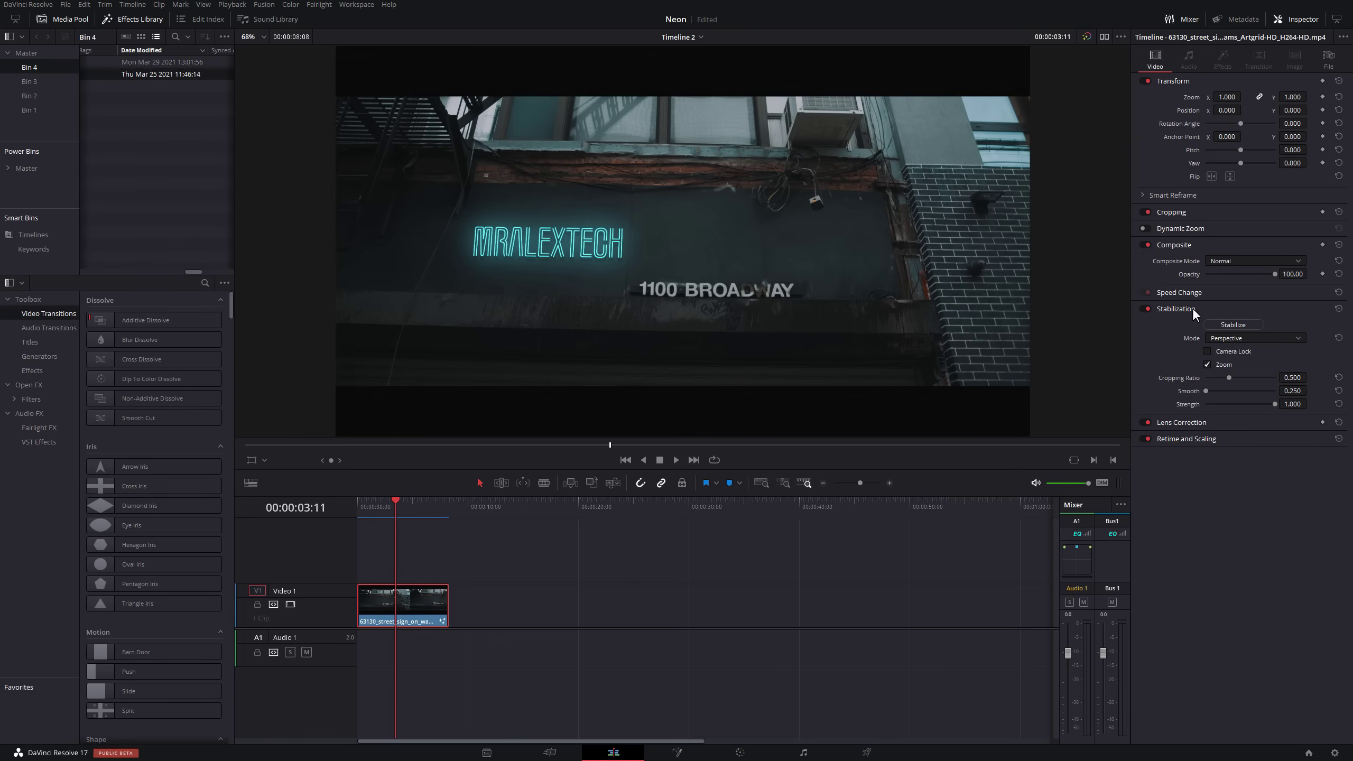
{"action": "left_click", "coordinate": [1239, 324]}
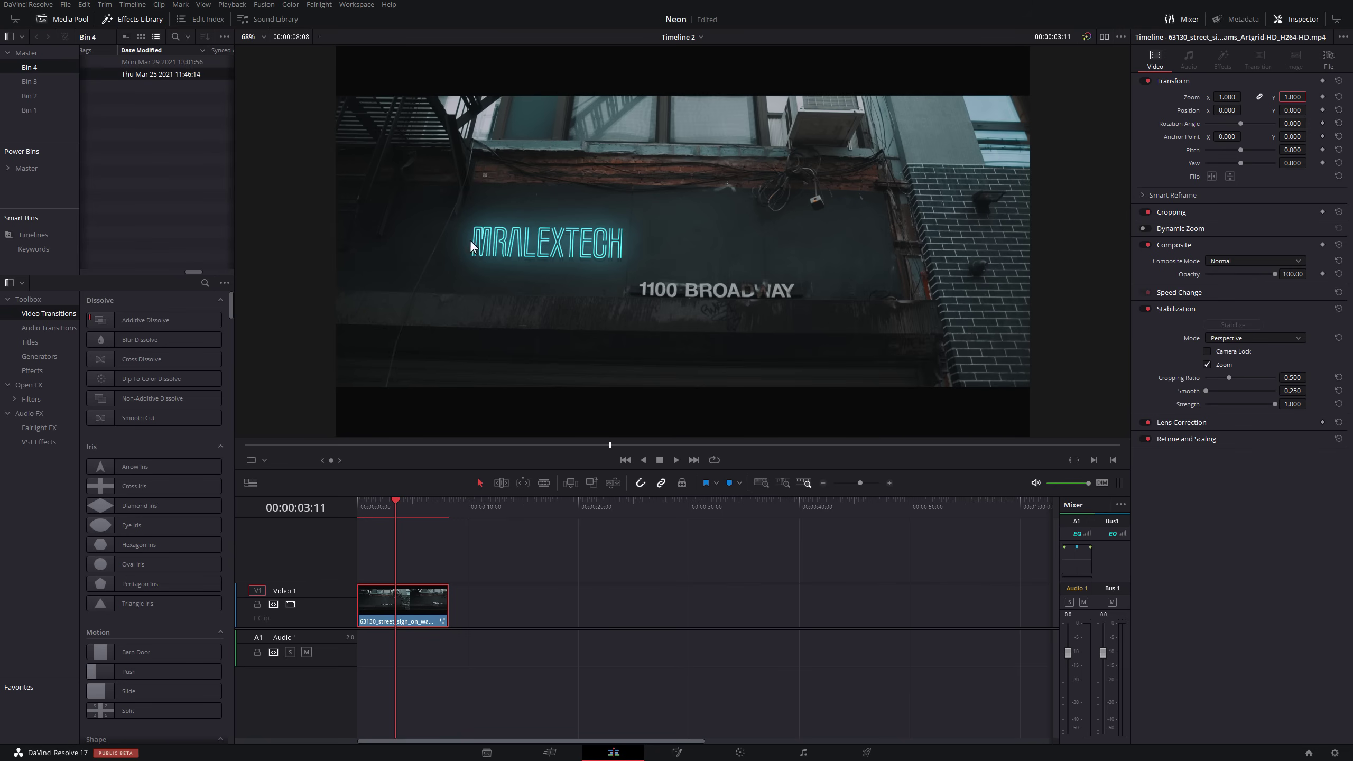
- Play the stabilized clip back from the start of the timeline
{"action": "left_click", "coordinate": [364, 505]}
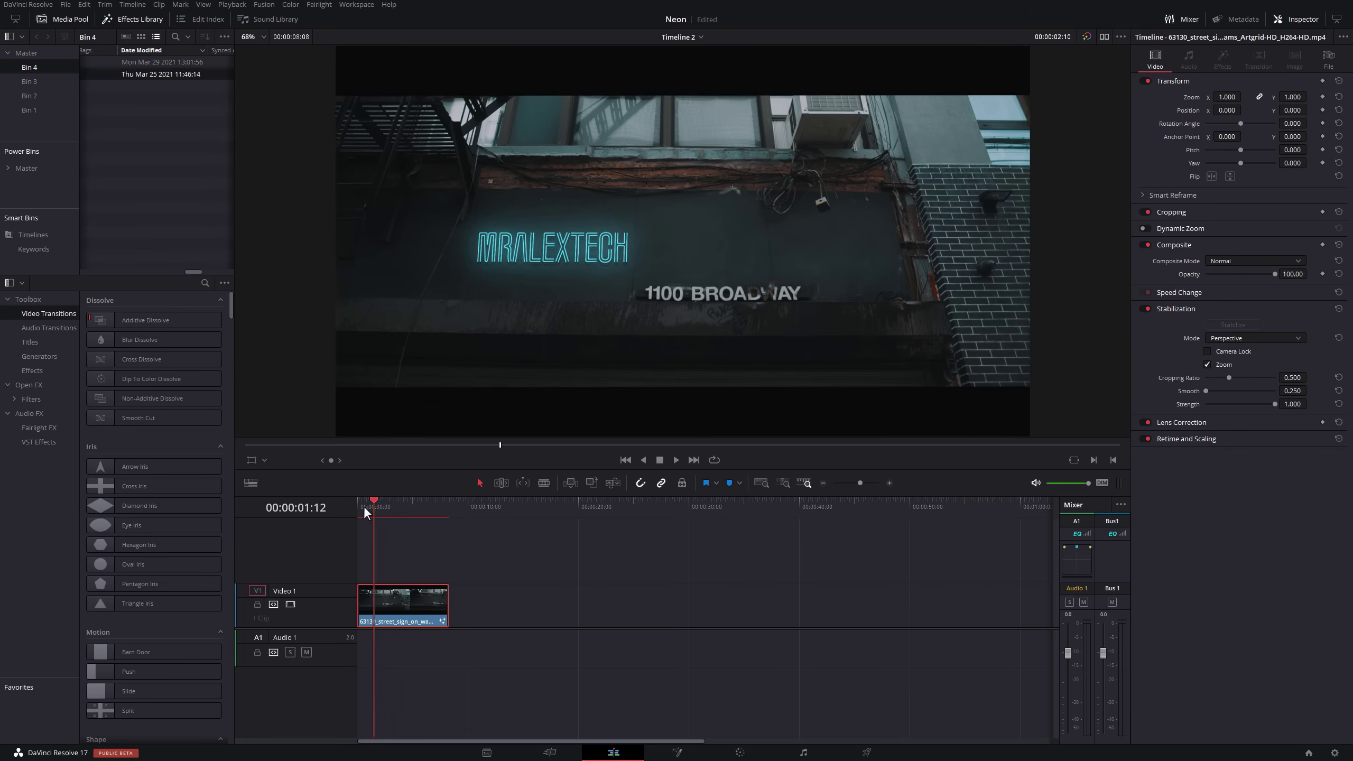
{"action": "key", "text": "space"}
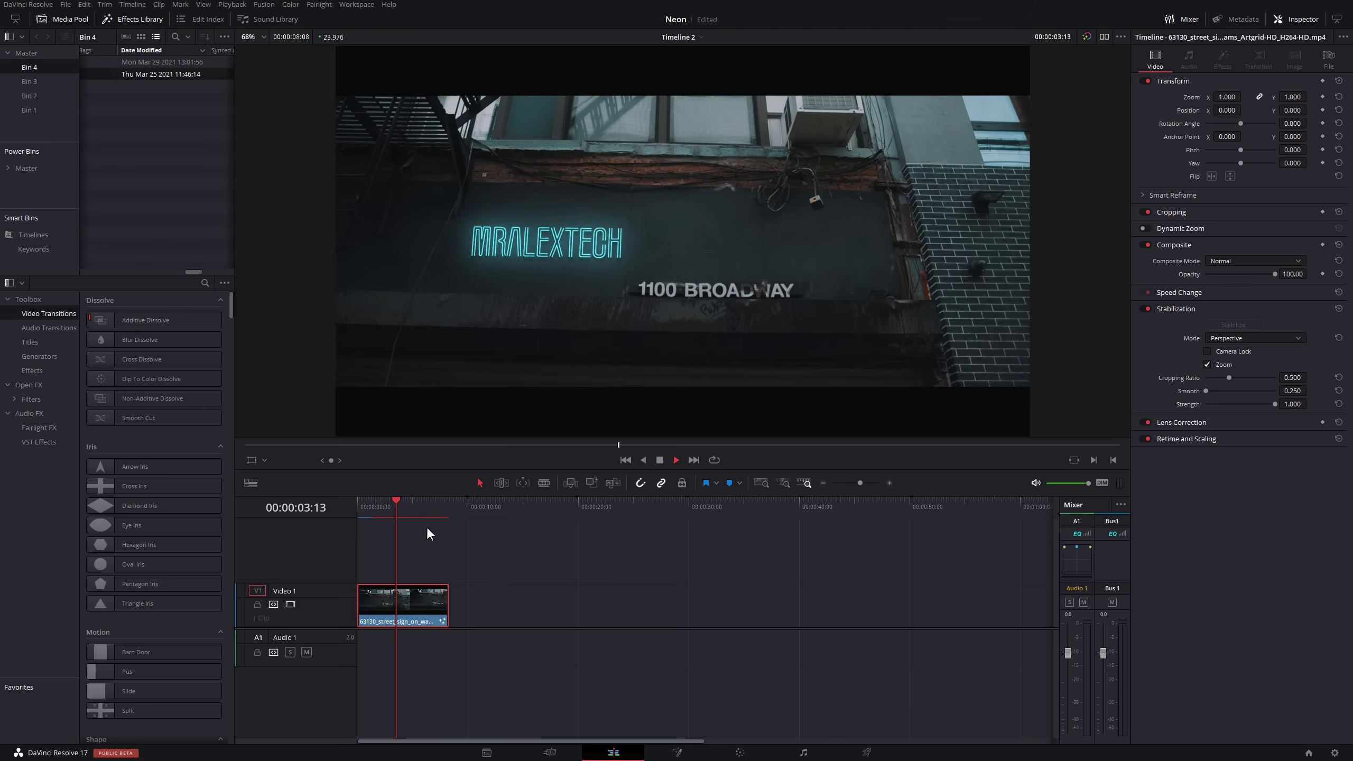
{"action": "key", "text": "space"}
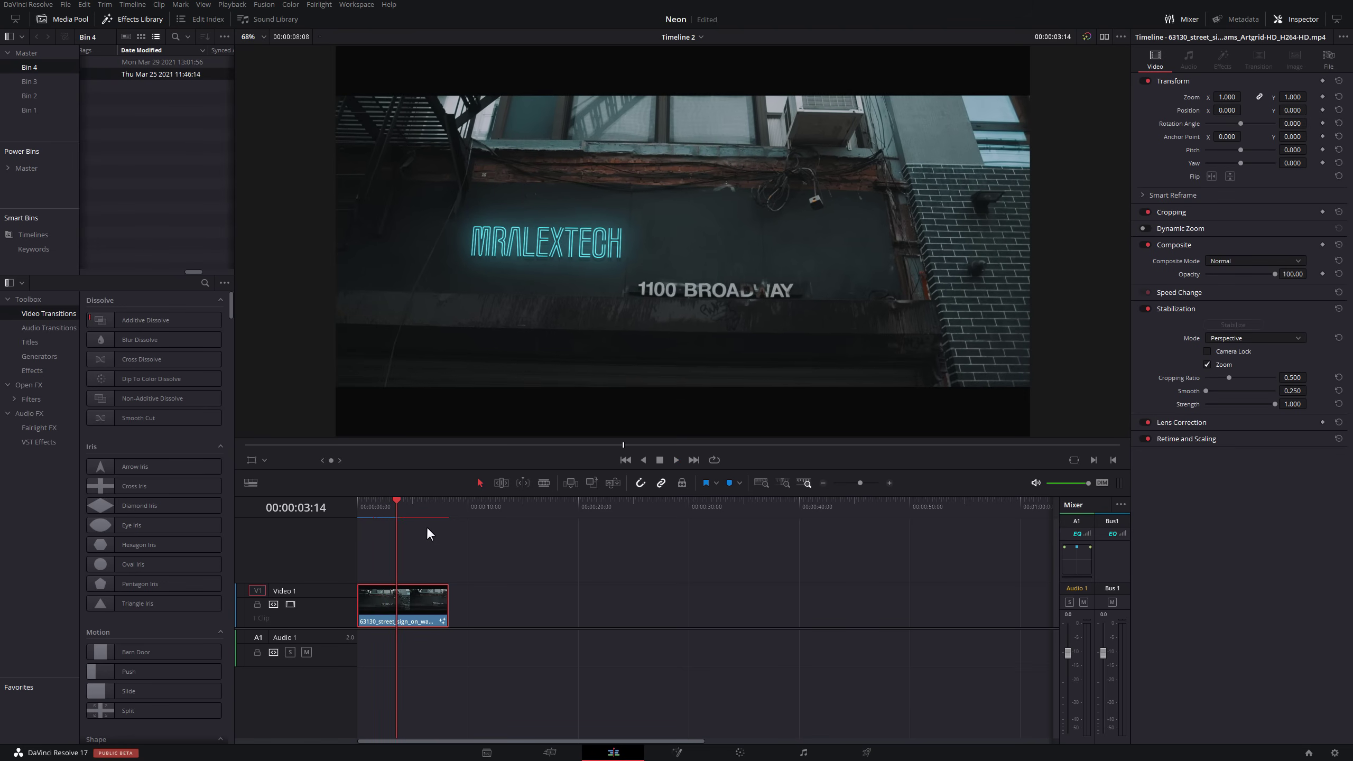
{"action": "left_click", "coordinate": [32, 168]}
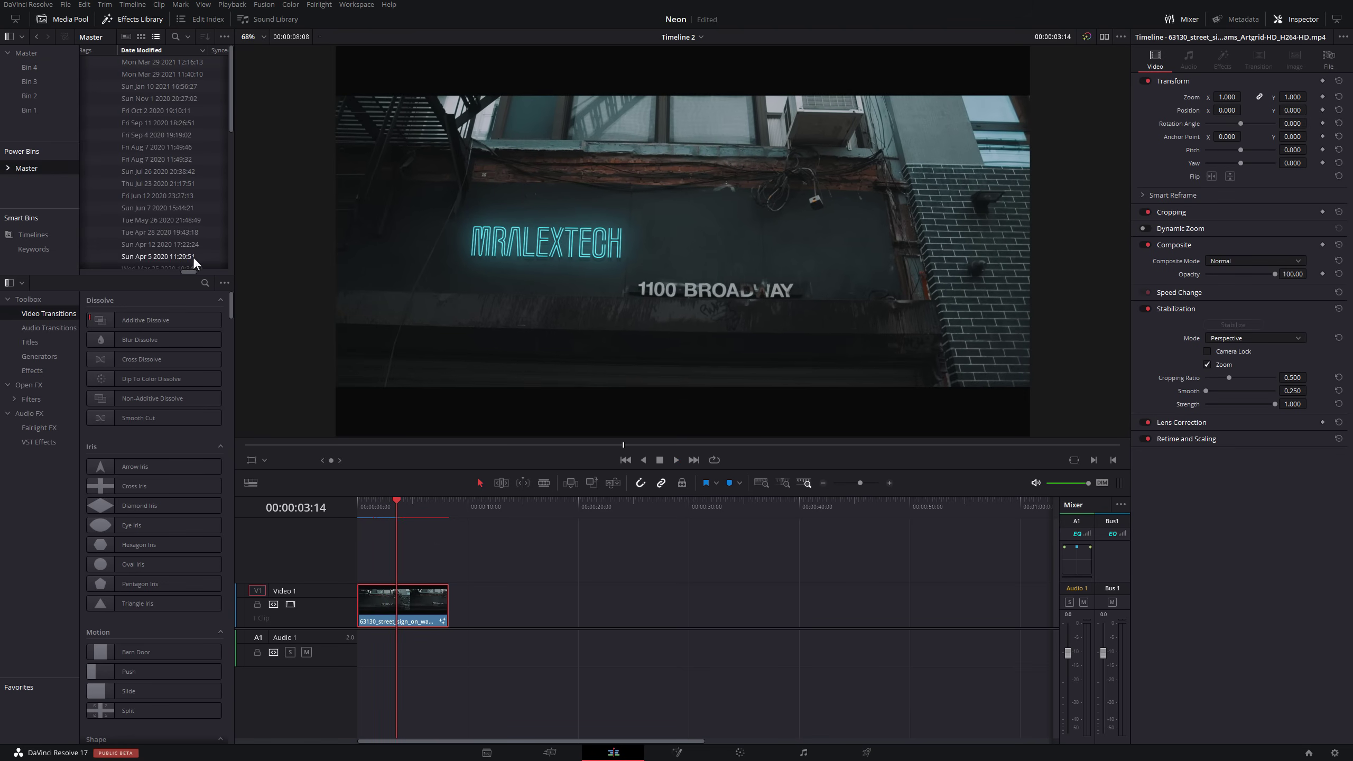
- Place the Dust 4 clip from the VFX bin on track V2 above the street clip
{"action": "left_click_drag", "start_coordinate": [186, 270], "coordinate": [83, 267]}
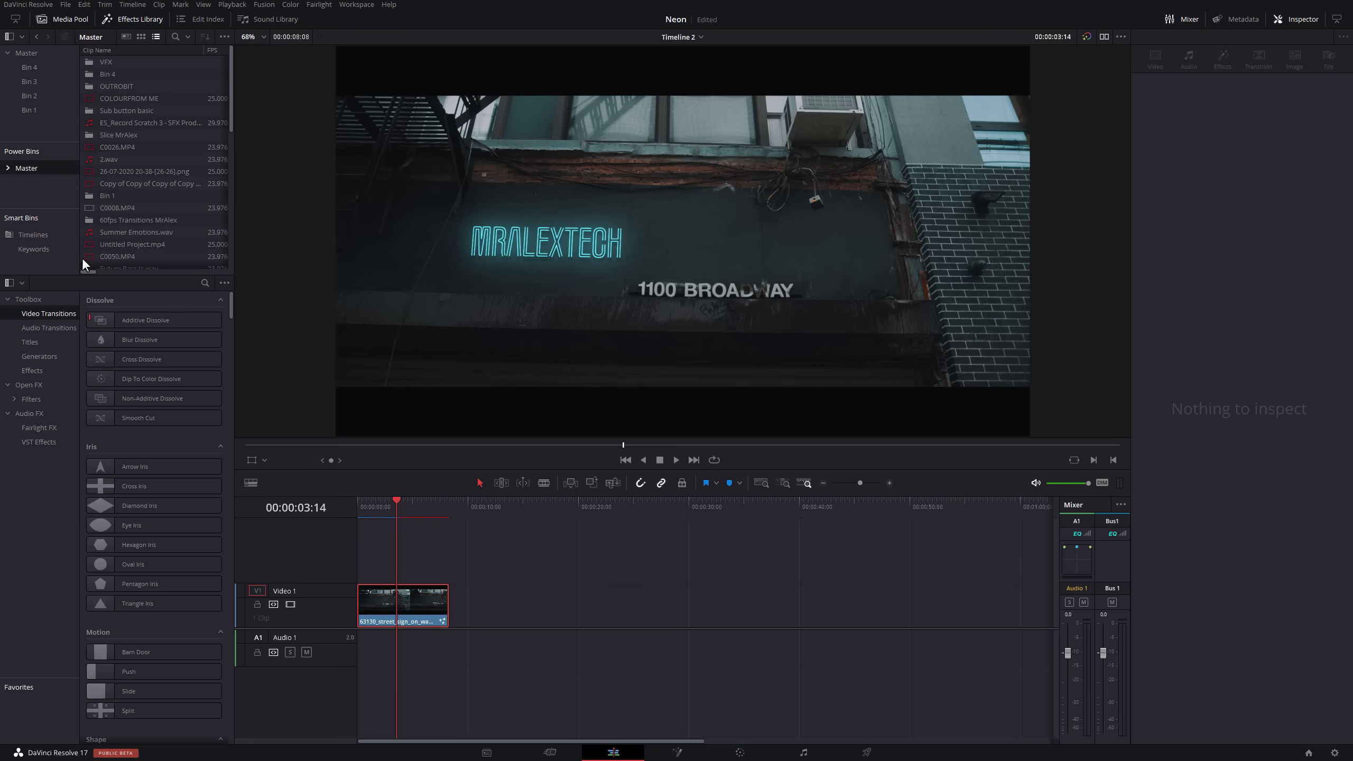
{"action": "double_click", "coordinate": [104, 62]}
{"action": "mouse_move", "coordinate": [104, 211]}
{"action": "left_mouse_down"}
{"action": "mouse_move", "coordinate": [374, 407]}
{"action": "mouse_move", "coordinate": [368, 567]}
{"action": "left_mouse_up"}
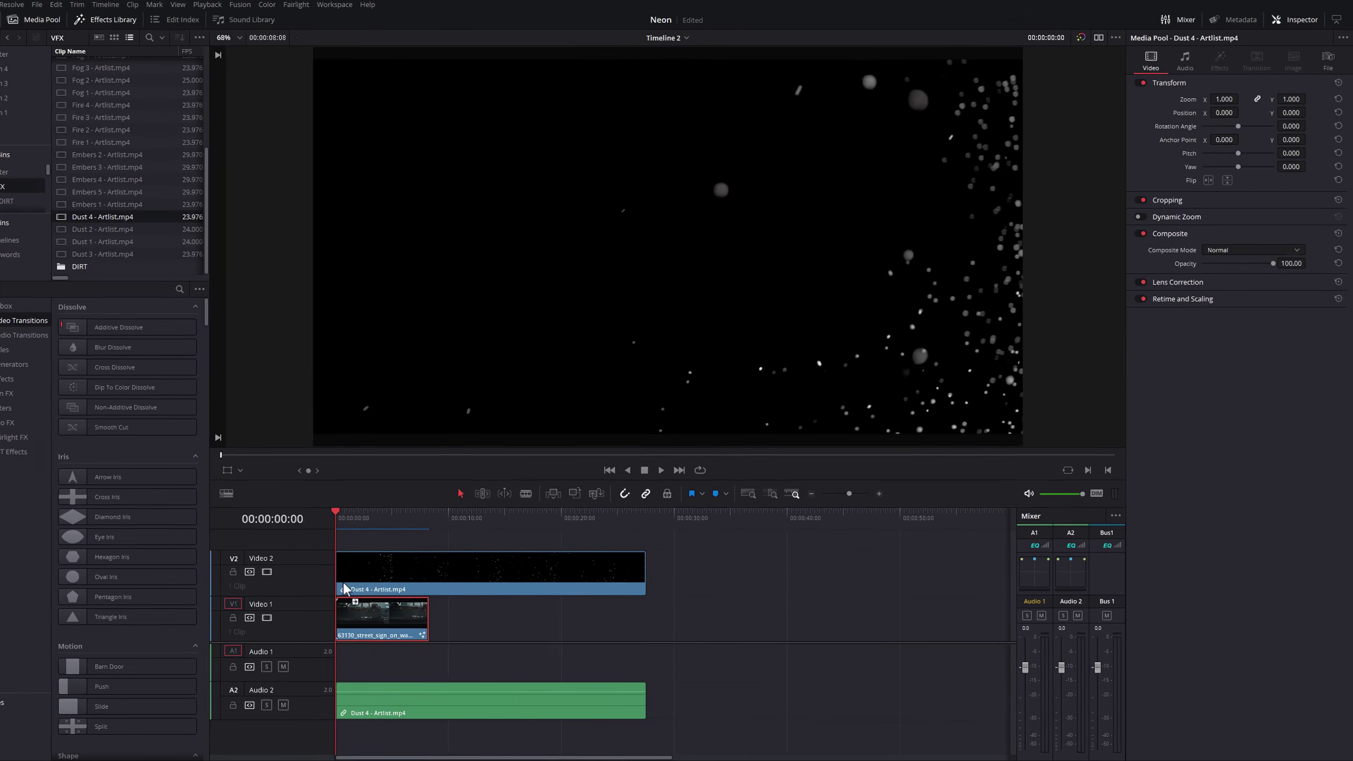
{"action": "left_click_drag", "start_coordinate": [336, 517], "coordinate": [370, 517]}
{"action": "left_click", "coordinate": [386, 561]}
- Set the dust clip's Zoom to 1.15, Composite Mode to Add and Opacity to 33.59
{"action": "left_click", "coordinate": [1221, 100]}
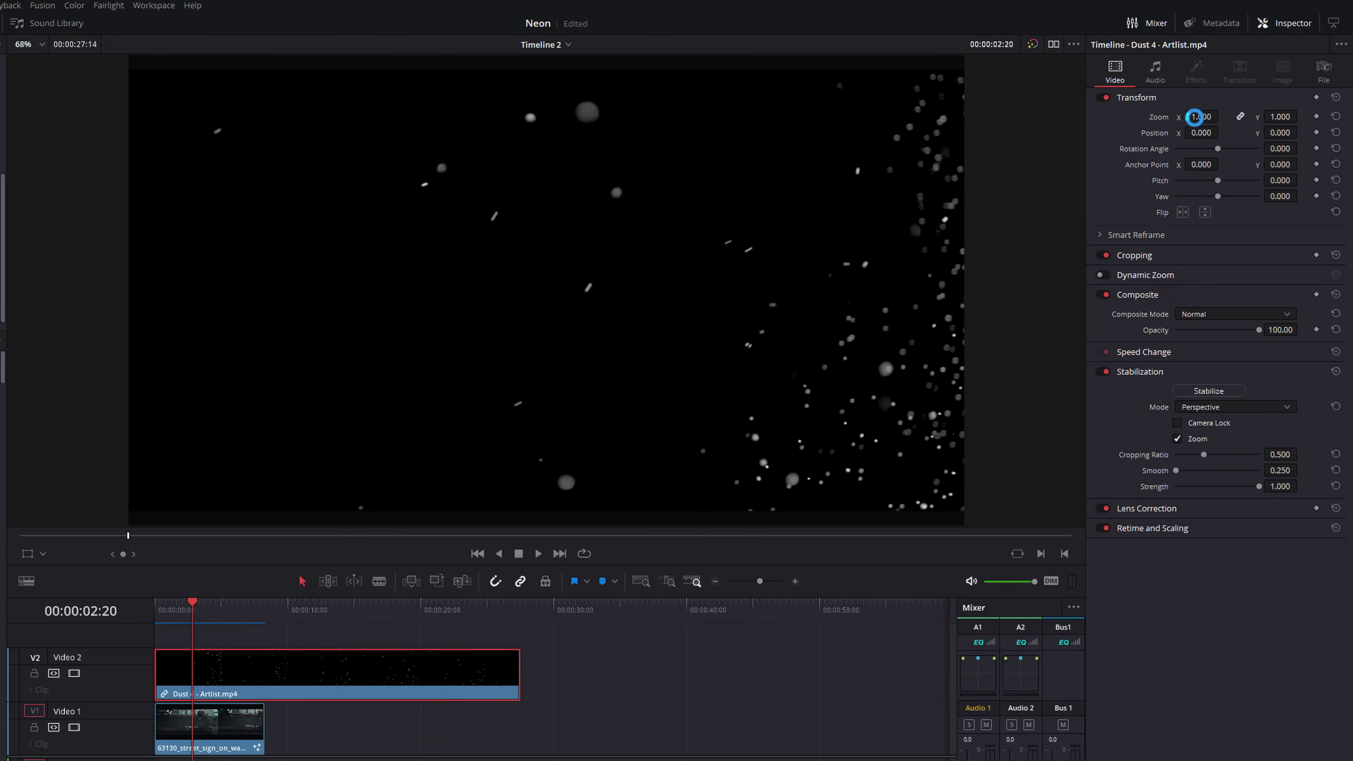
{"action": "left_click_drag", "start_coordinate": [1195, 116], "coordinate": [1227, 117]}
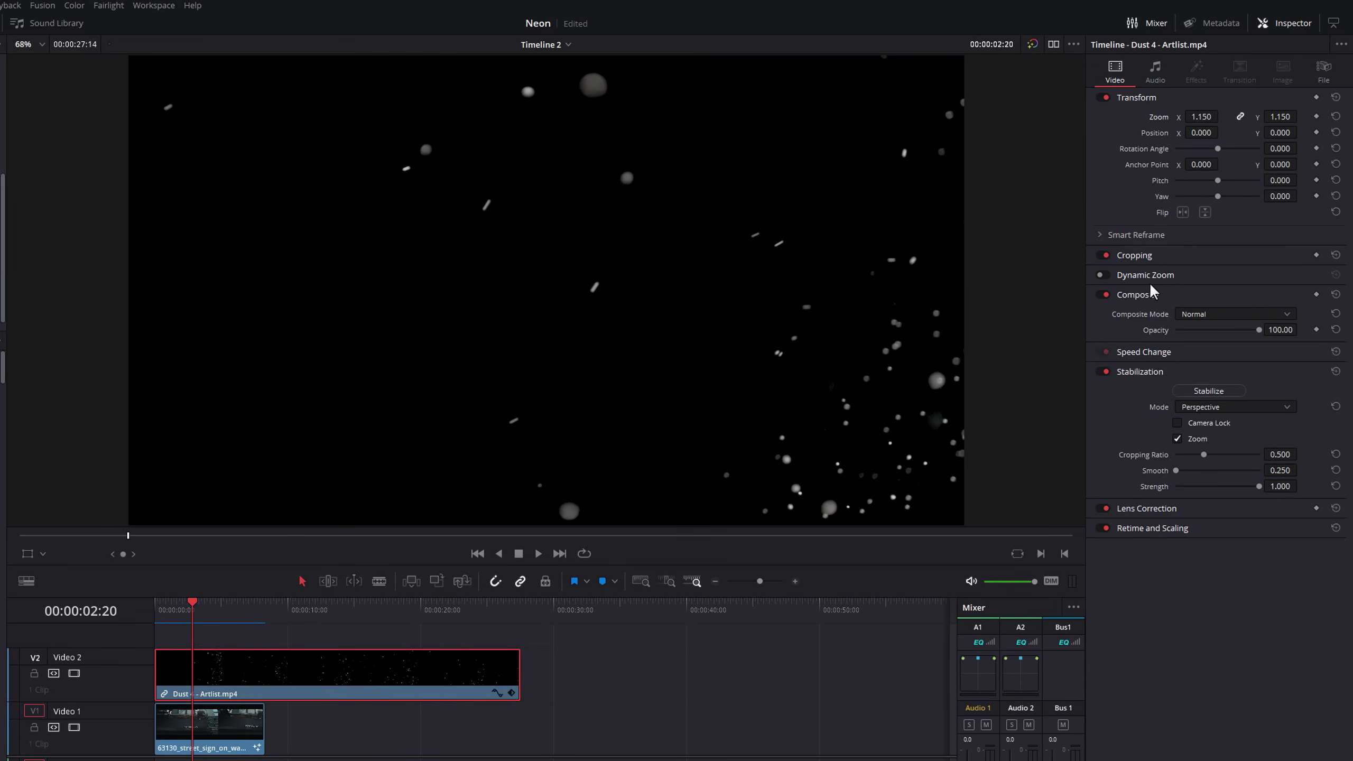
{"action": "left_click", "coordinate": [1190, 316]}
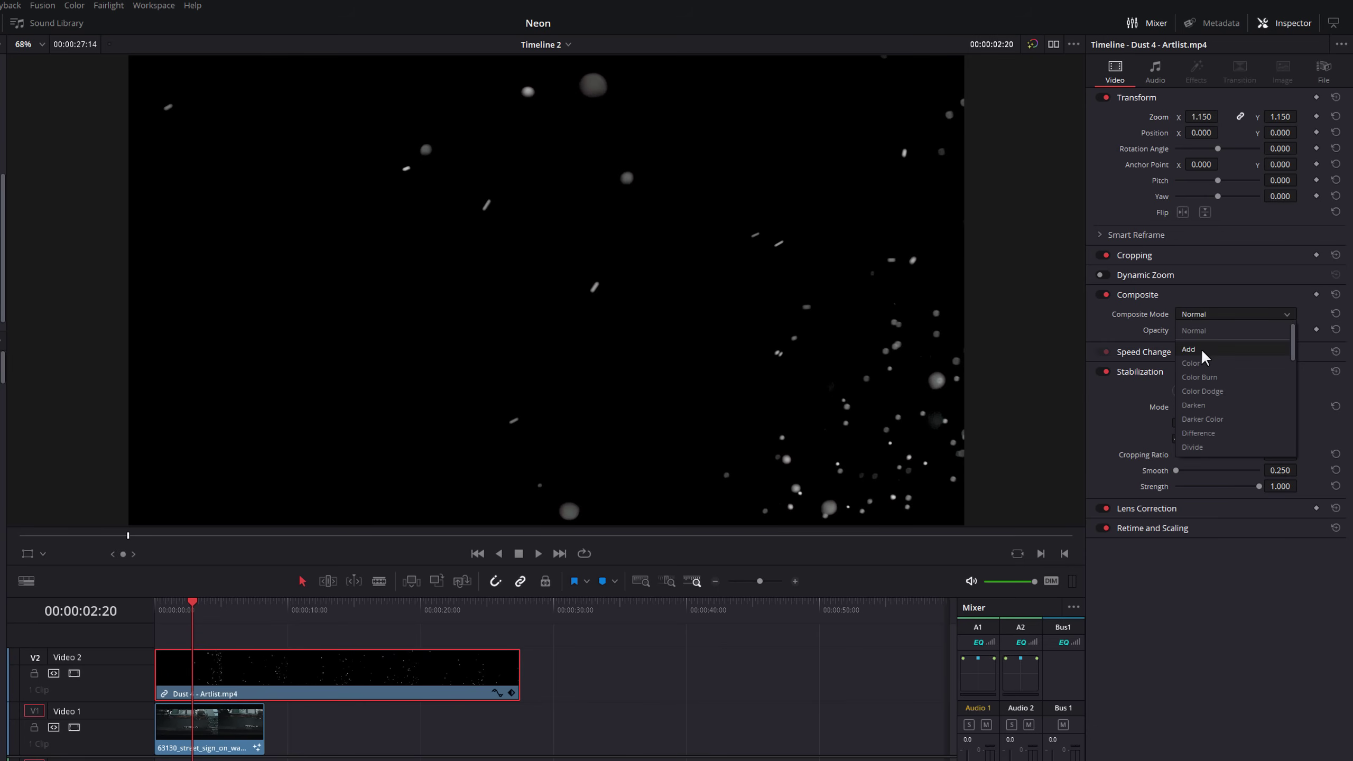
{"action": "left_click", "coordinate": [1203, 351]}
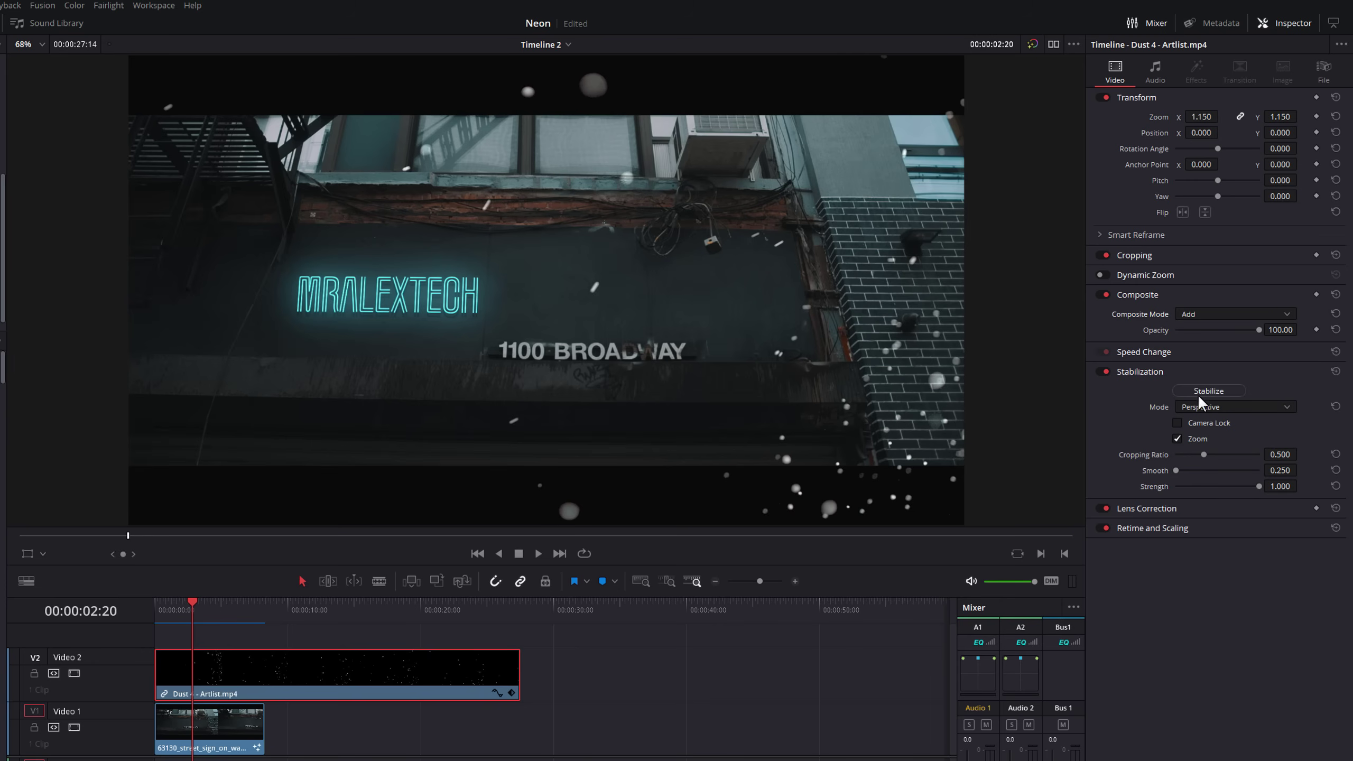
{"action": "left_click_drag", "start_coordinate": [1256, 329], "coordinate": [1204, 330]}
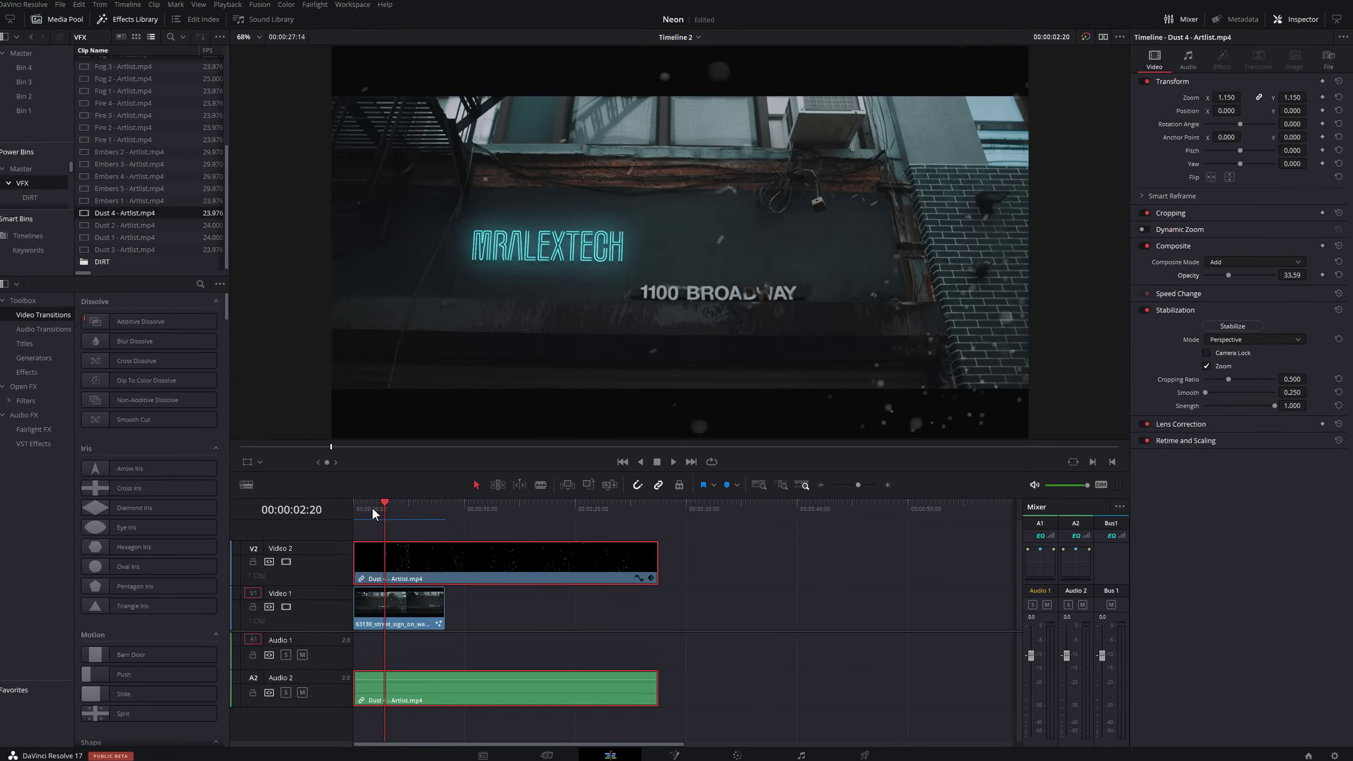
{"action": "key", "text": "space"}
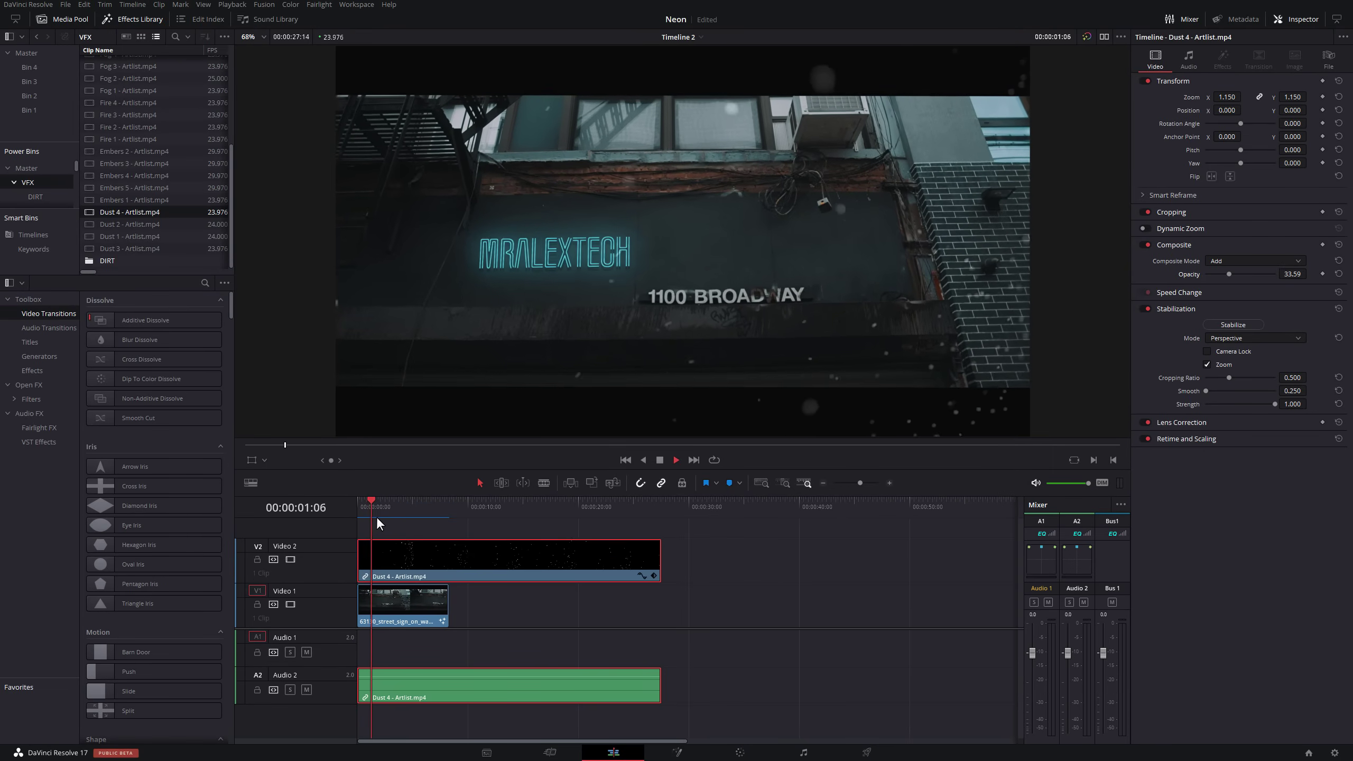